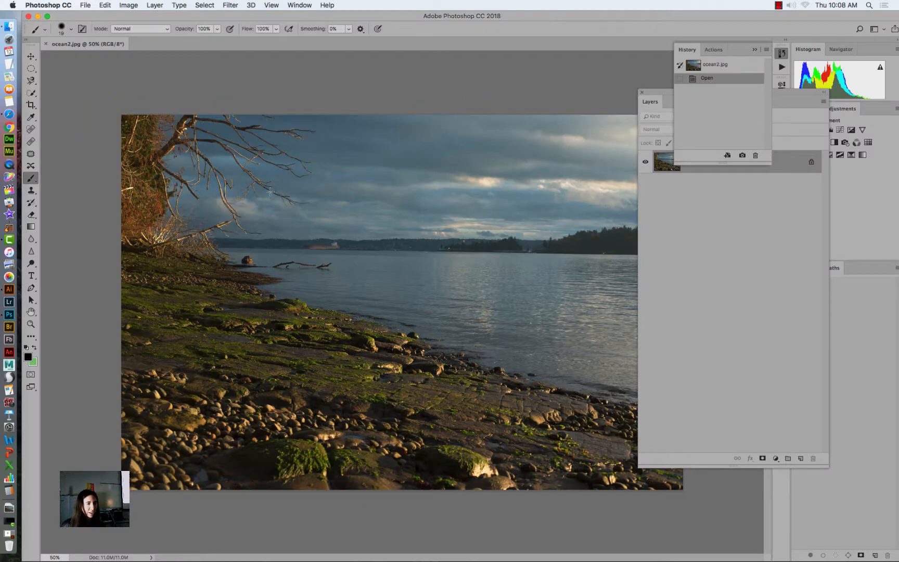
Move the Layers panel clear of the photo, activate the Move tool, and float ocean2.jpg in its own enlarged window.
drag(653, 95, 720, 150)
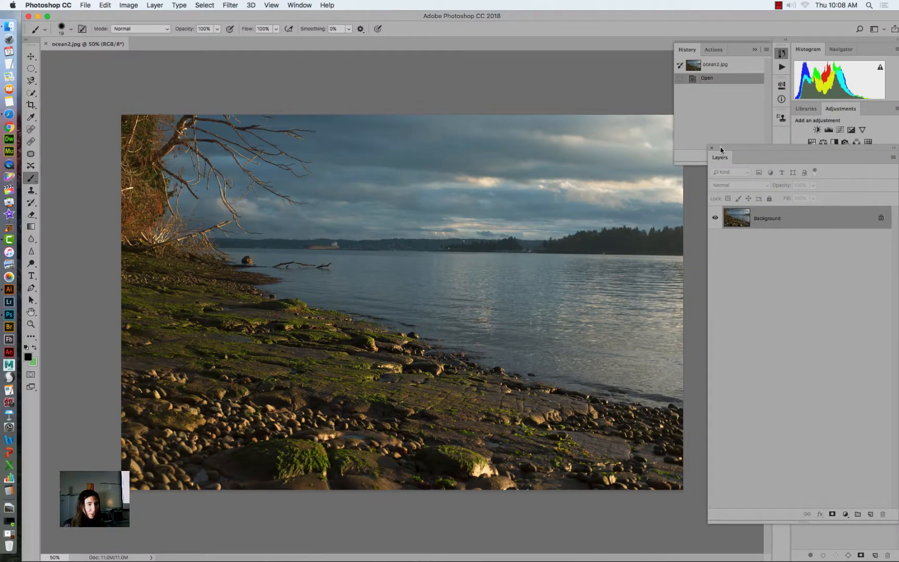
click(32, 56)
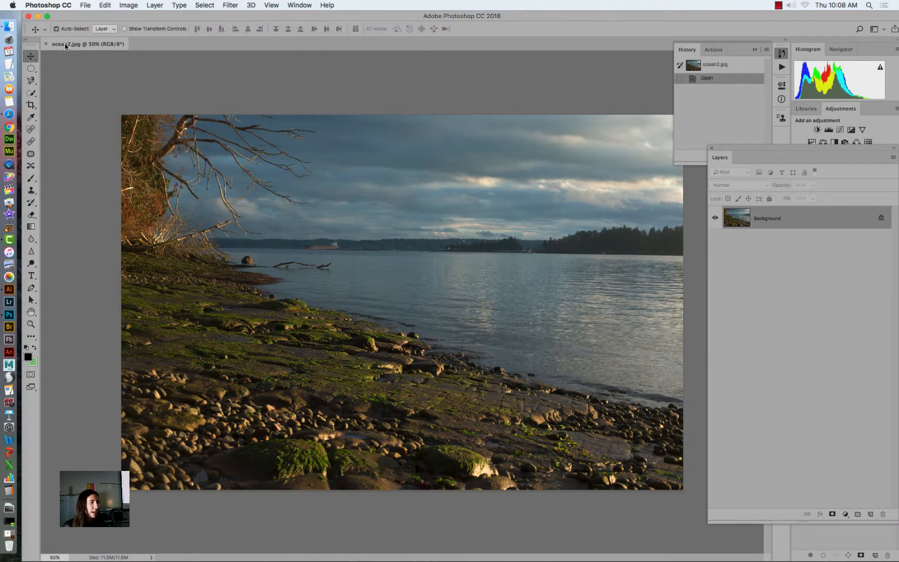
drag(67, 45, 69, 67)
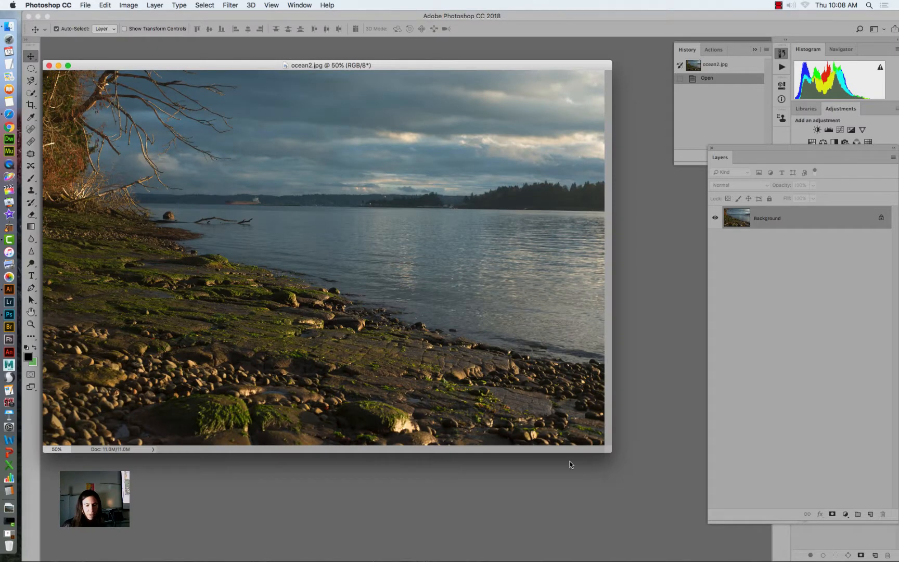
drag(607, 448, 725, 543)
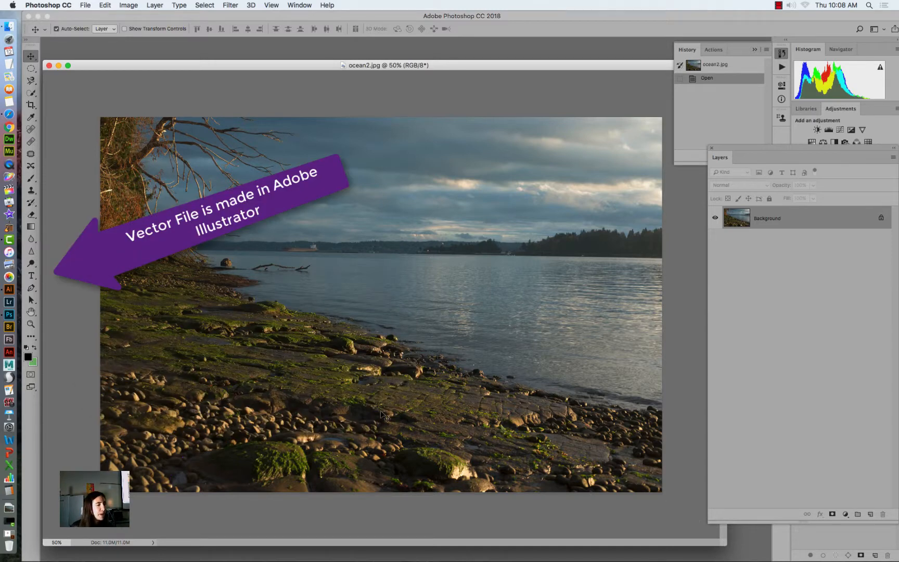
Switch to Illustrator and open the recent file ANYLOGO1.ai.
click(10, 287)
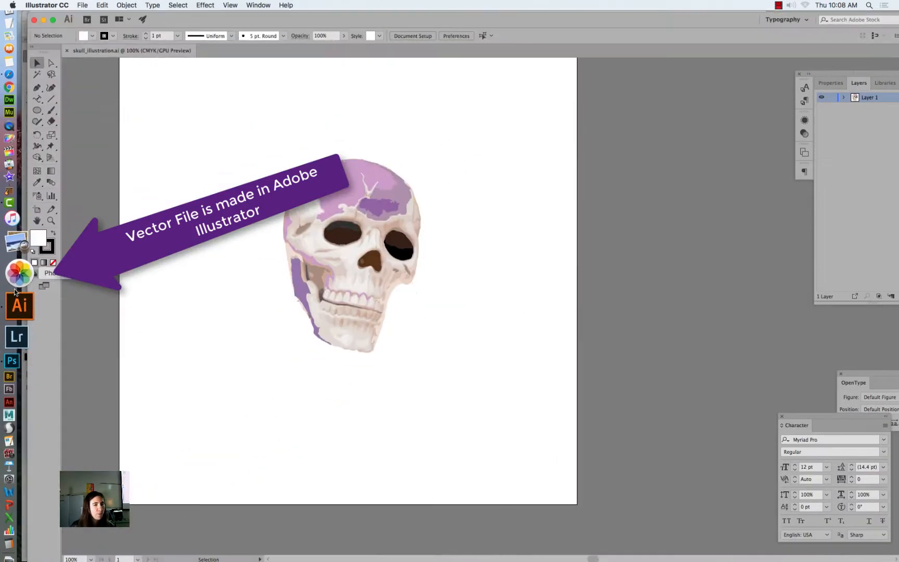
click(83, 6)
mouse_move(165, 43)
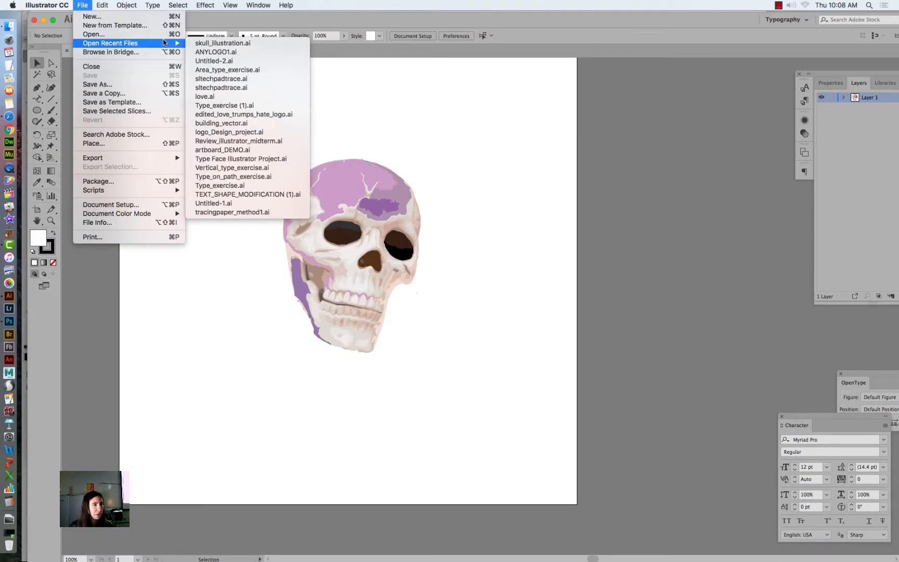
click(220, 52)
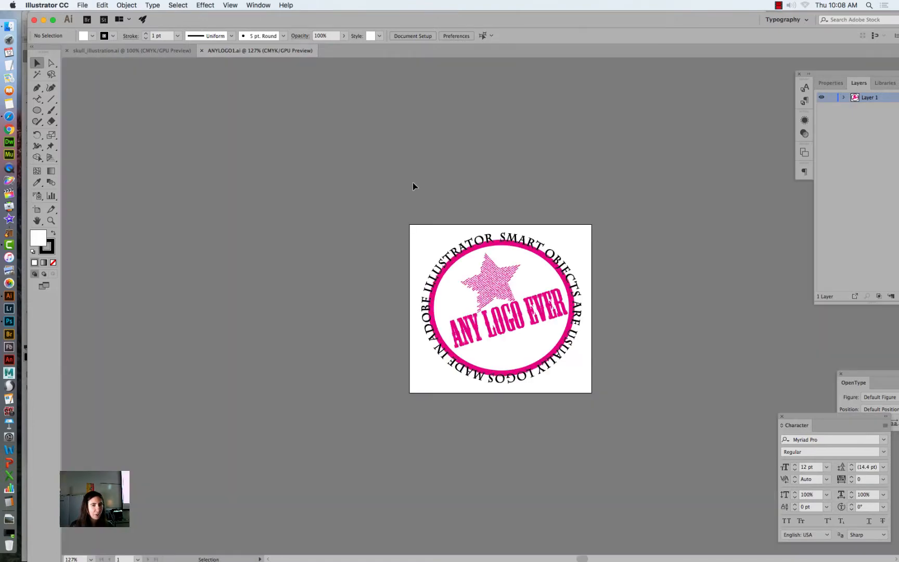
Examine the logo artwork at 300% and select the whole logo group.
click(51, 221)
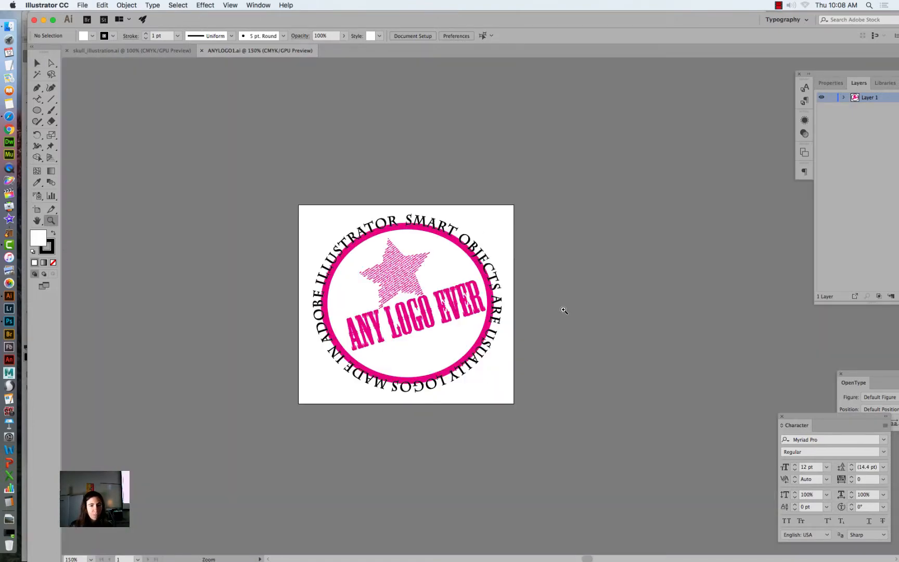
click(564, 310)
click(472, 300)
click(463, 329)
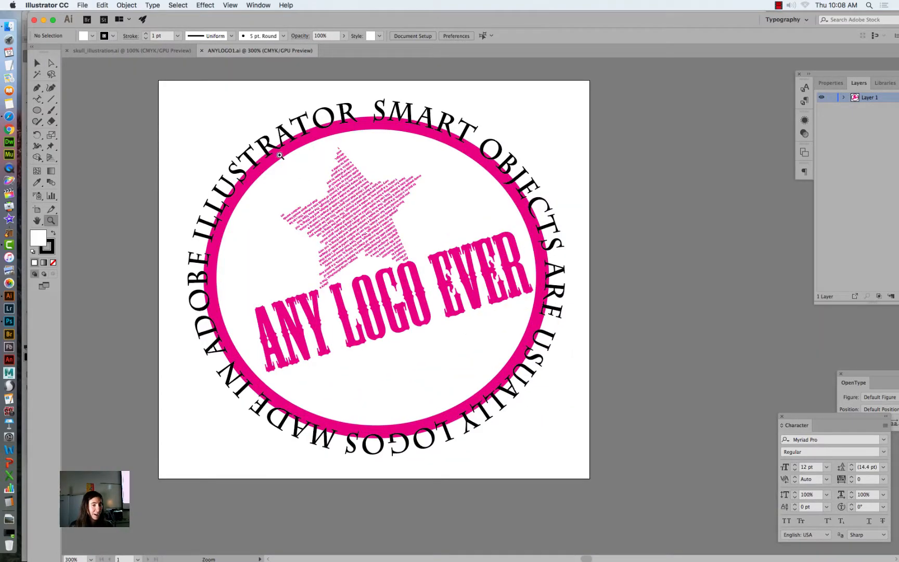
click(37, 63)
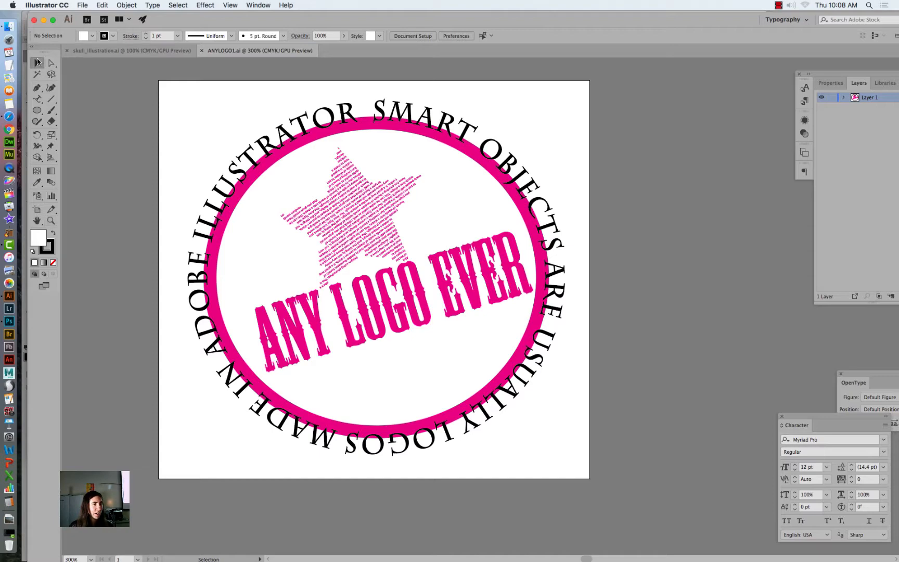
click(300, 123)
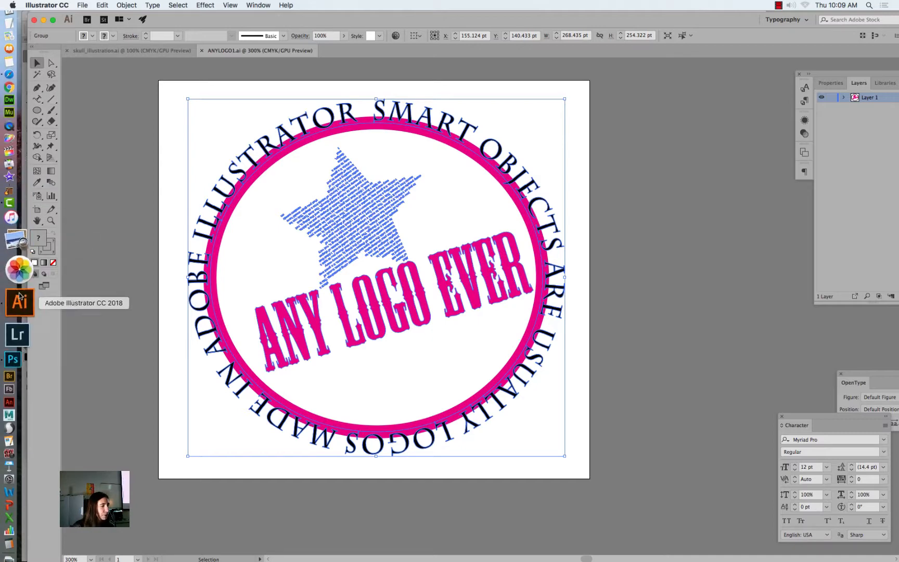
Switch back to Photoshop and reposition the ocean2.jpg window higher in the workspace.
click(16, 342)
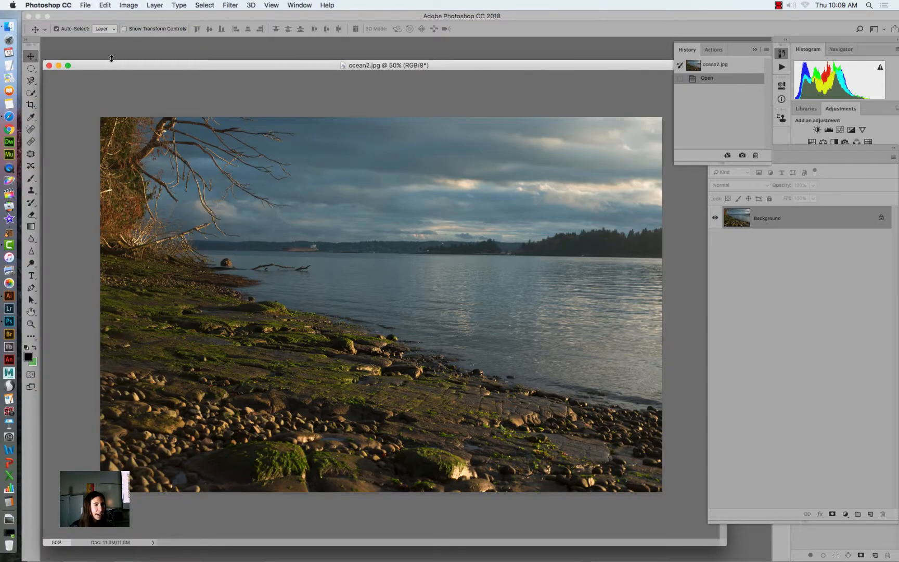
drag(110, 63, 122, 50)
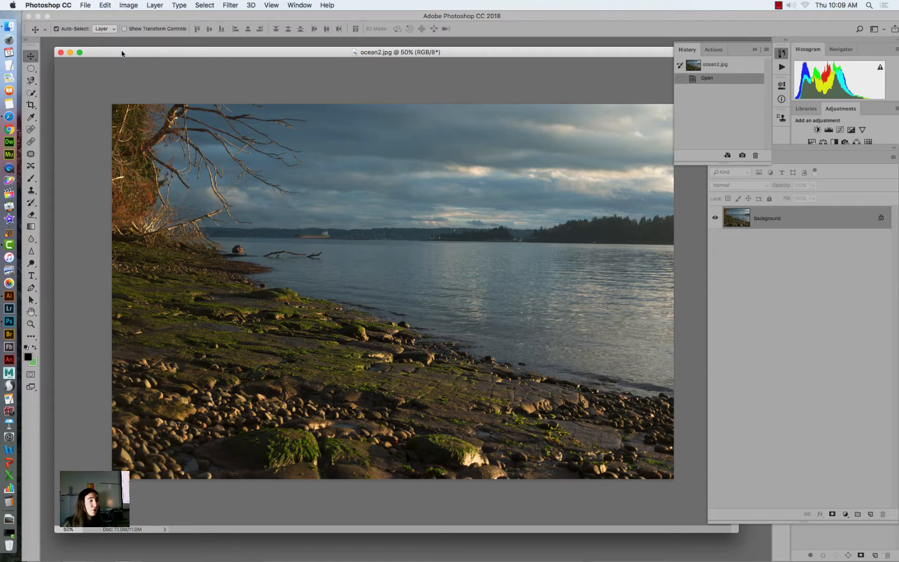
drag(134, 52, 131, 46)
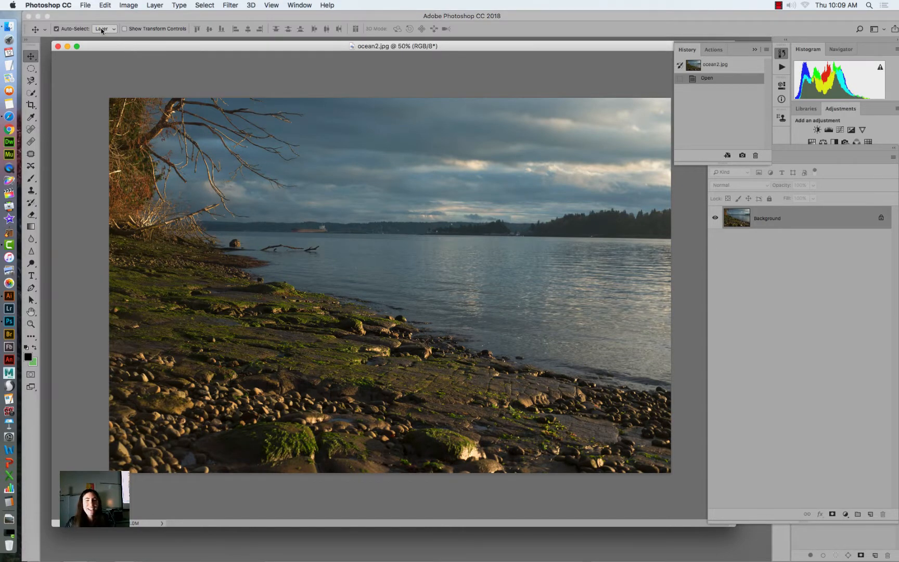
click(86, 6)
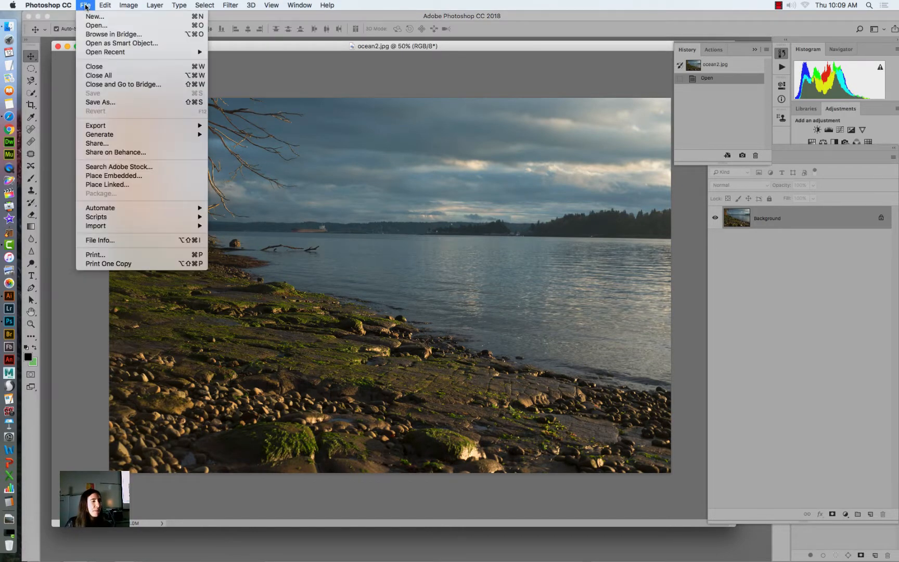
click(93, 26)
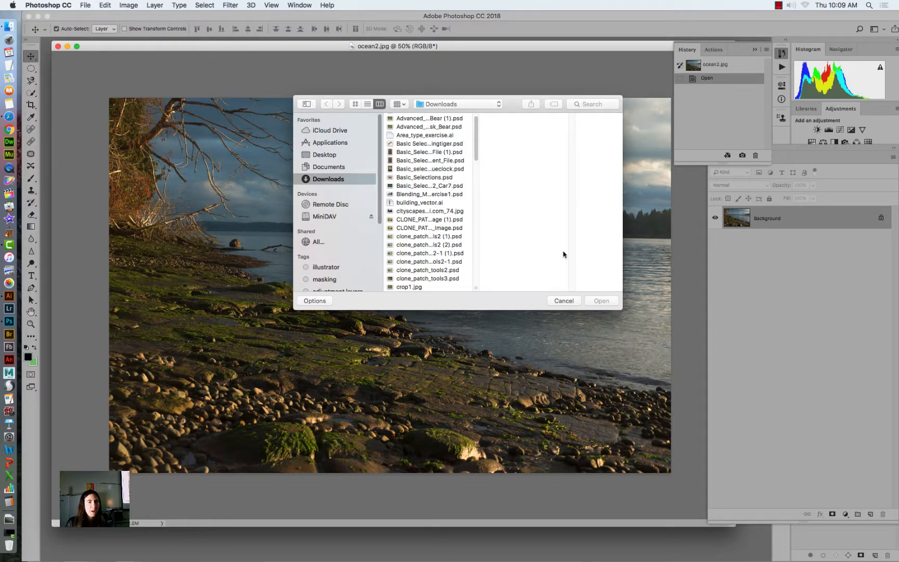
click(563, 300)
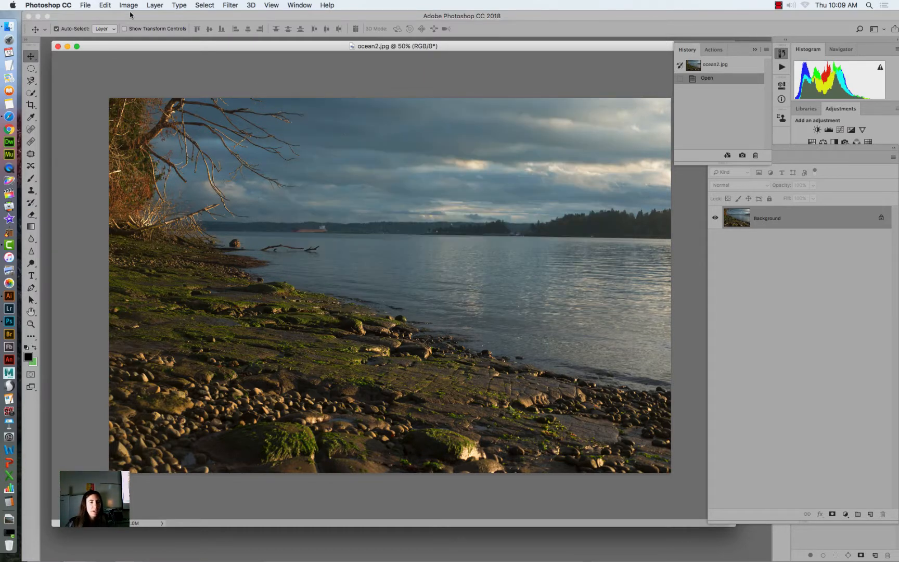
Place ANYLOGO1.ai from the smart_vectors folder on the Desktop into ocean2.jpg as an embedded file.
click(85, 5)
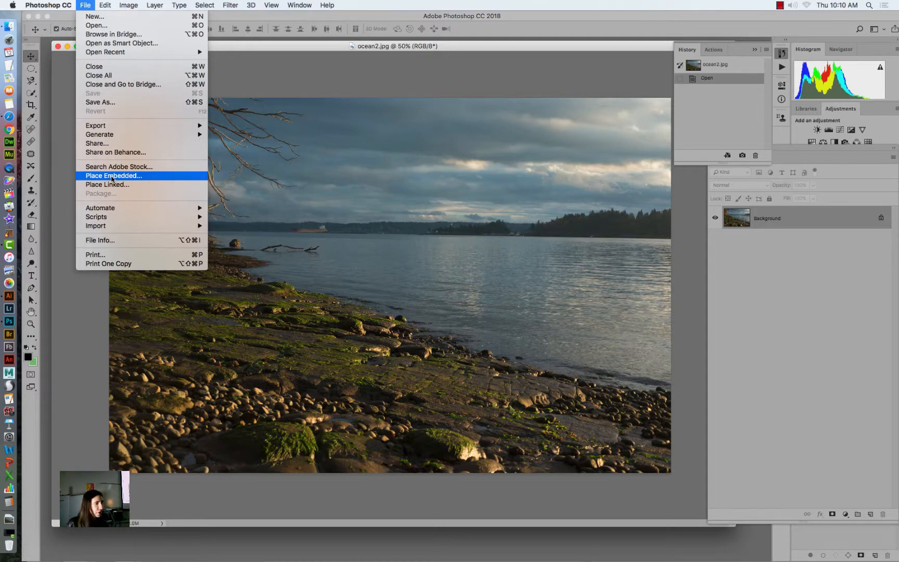
click(112, 177)
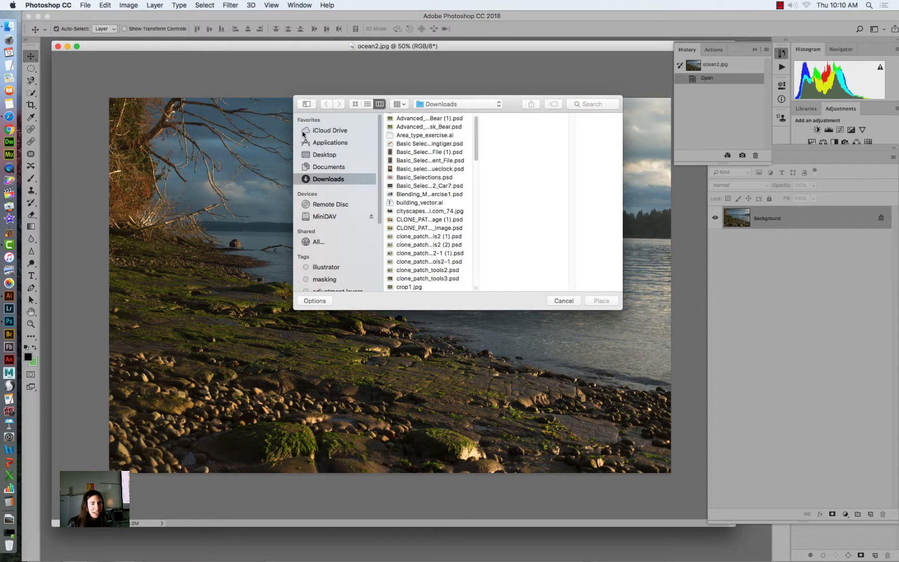
drag(517, 107, 474, 99)
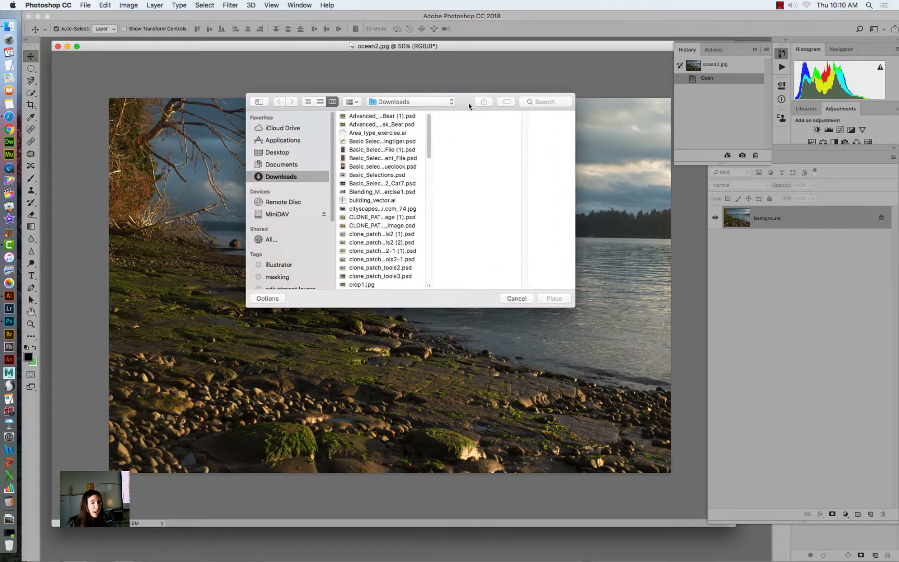
click(277, 153)
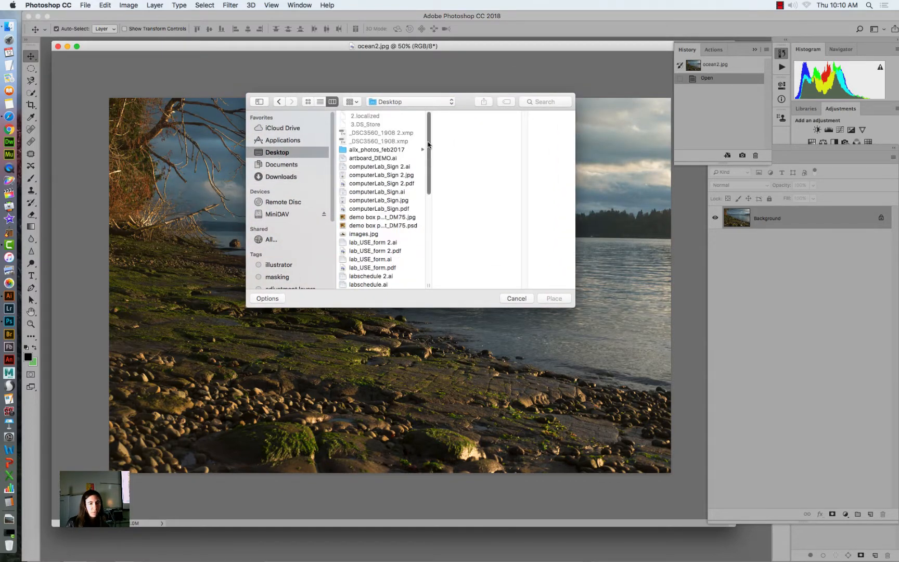
drag(428, 144, 420, 229)
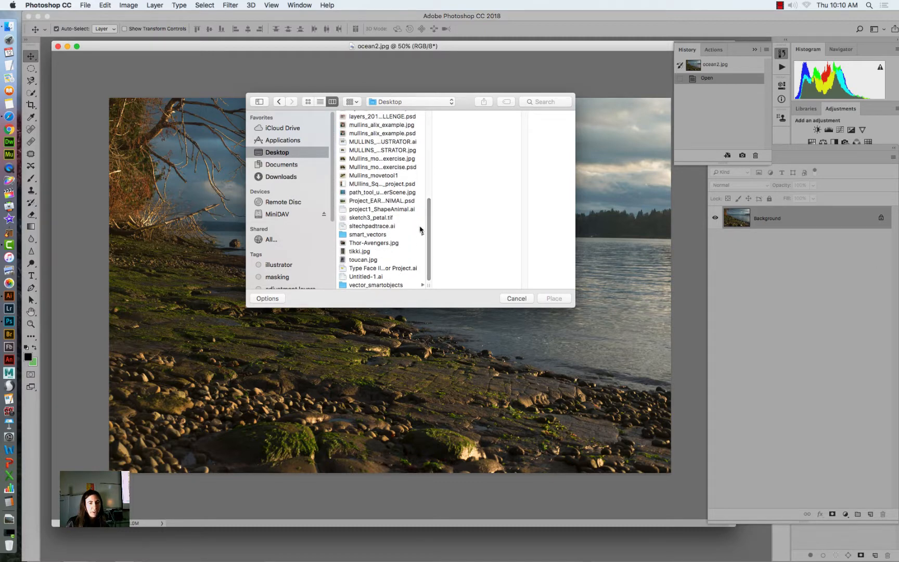
click(368, 234)
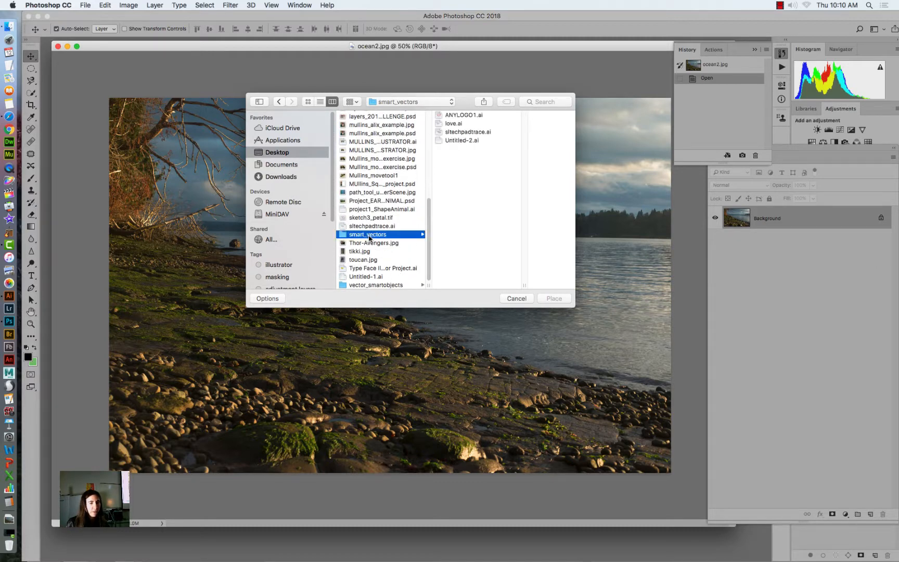
click(461, 115)
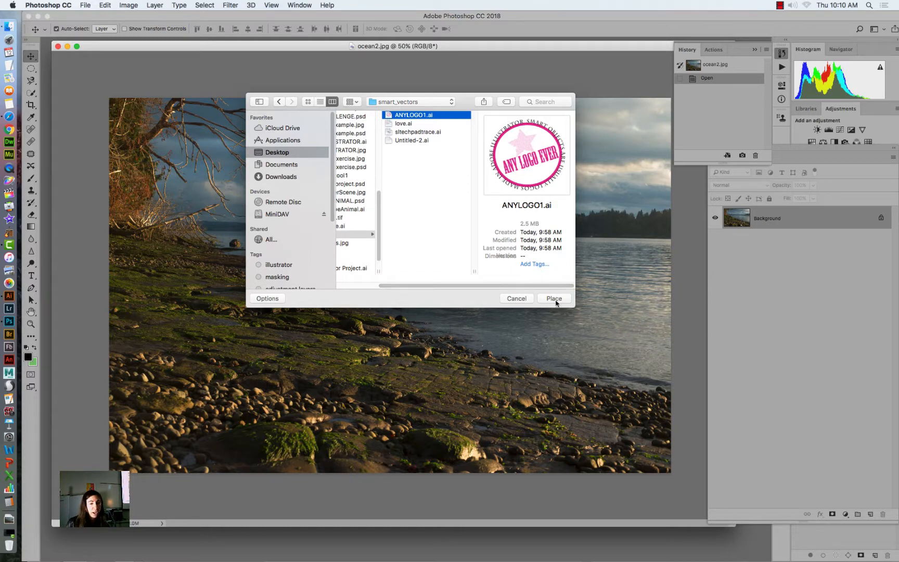
click(555, 299)
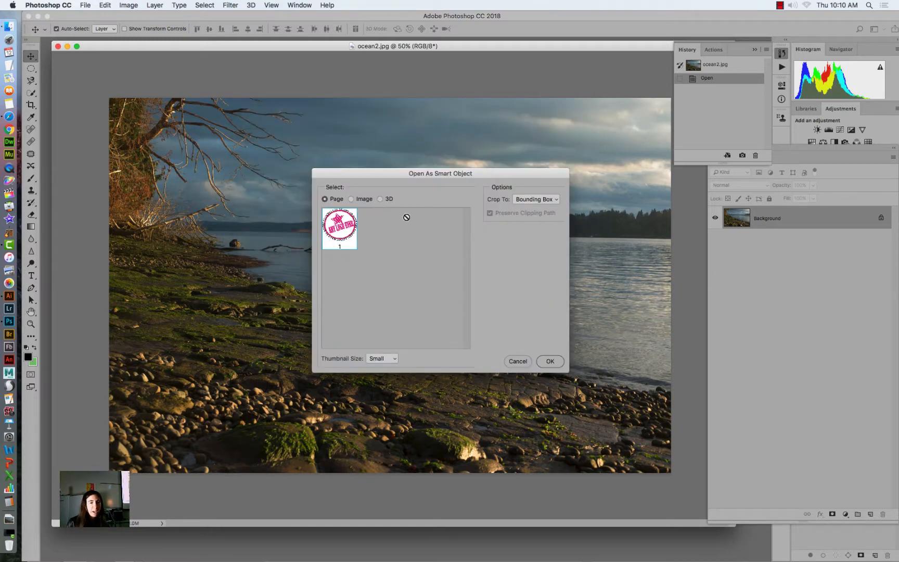
Import page 1 of the logo cropped to its bounding box, enlarge it slightly over the photo, and commit the placement.
drag(390, 177, 251, 88)
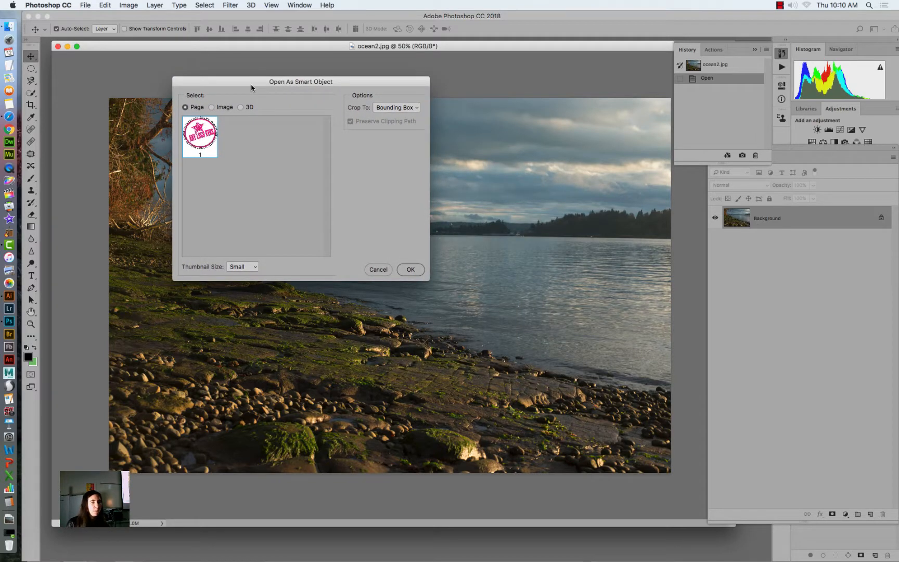
click(407, 270)
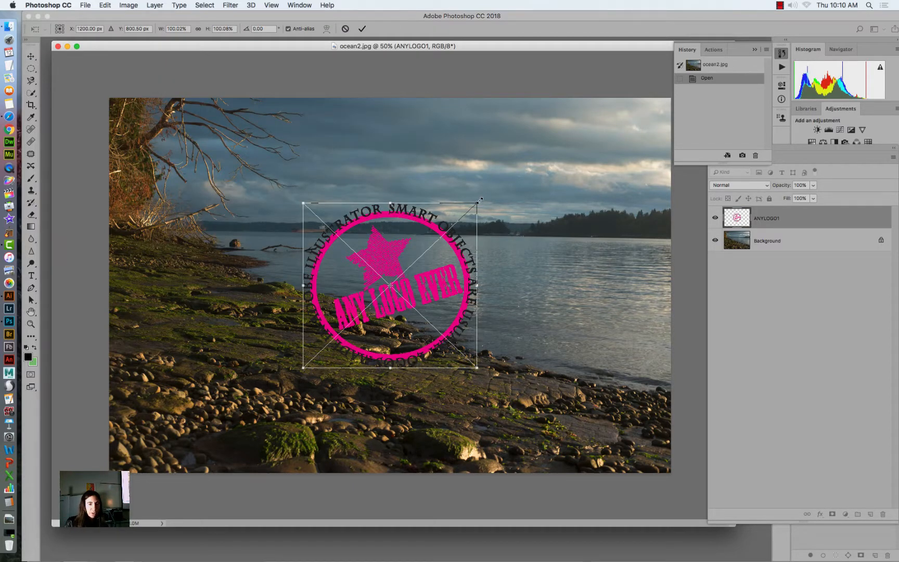
drag(479, 199, 494, 186)
key(Return)
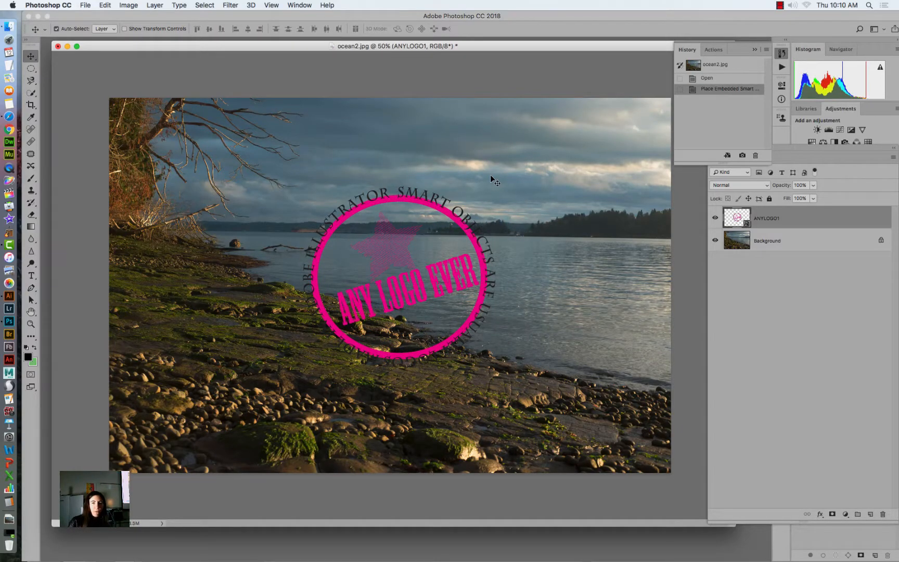
Bring the Layers panel over the image and try to open the ANYLOGO1 smart object's contents for editing, accepting the save reminder.
drag(837, 146, 642, 88)
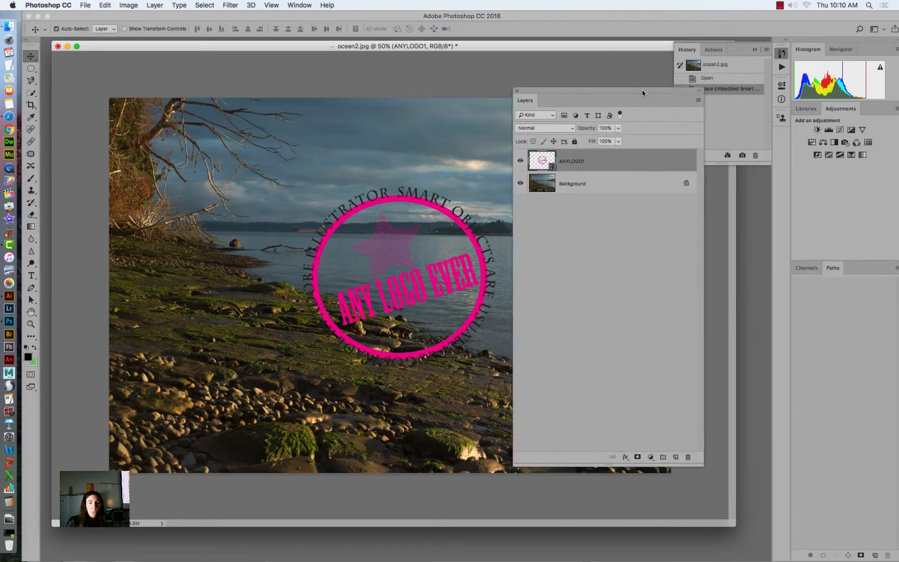
double_click(551, 166)
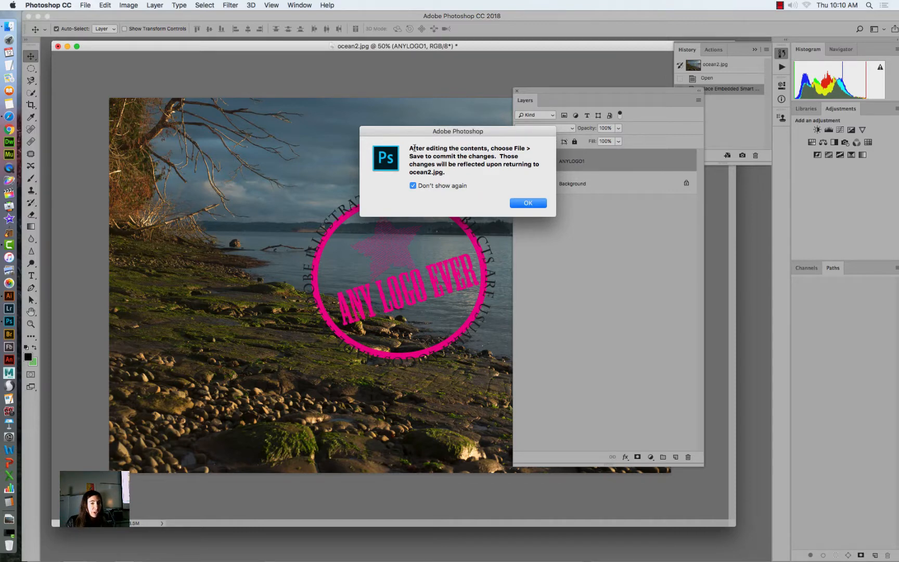
drag(412, 147, 498, 163)
click(527, 203)
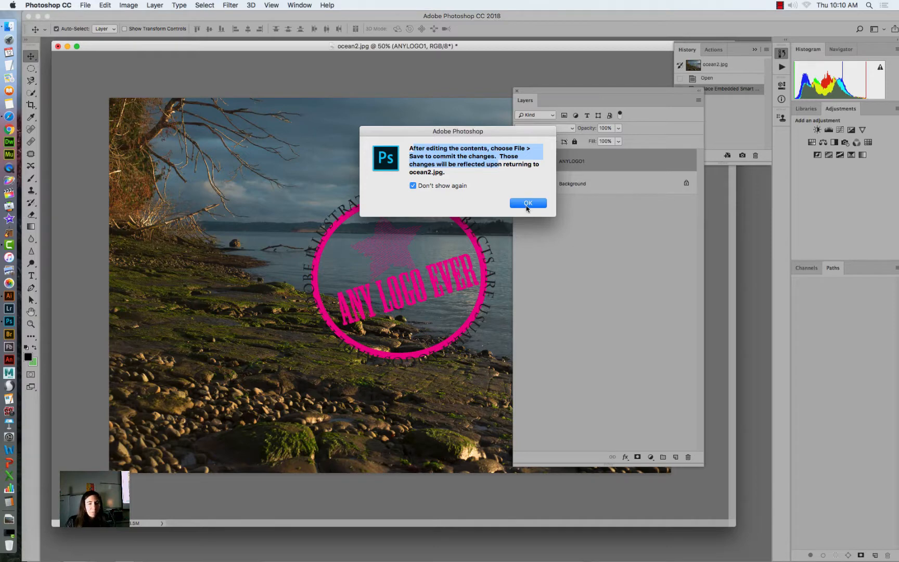
click(515, 320)
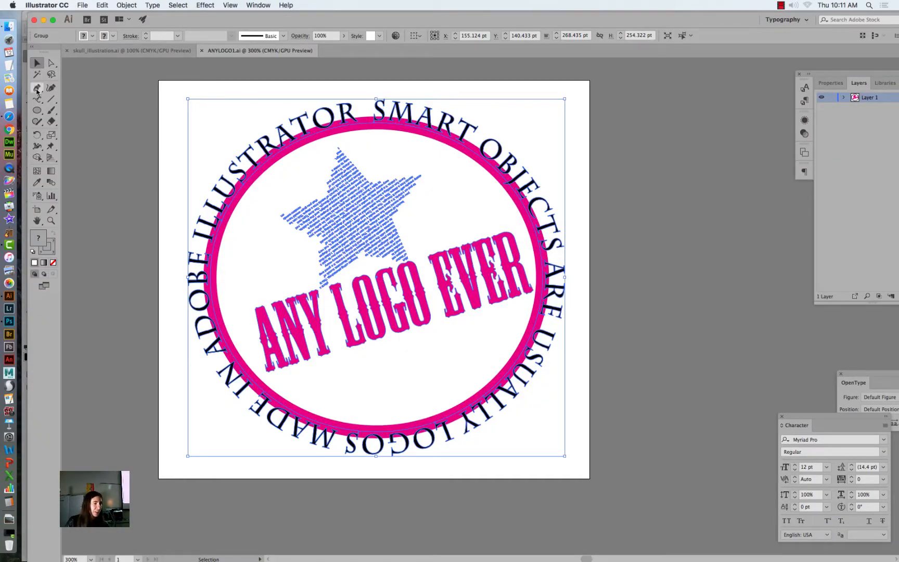
Return to Photoshop and try again to edit the ANYLOGO1 smart object's contents, cancelling the PDF modification dialog.
click(19, 321)
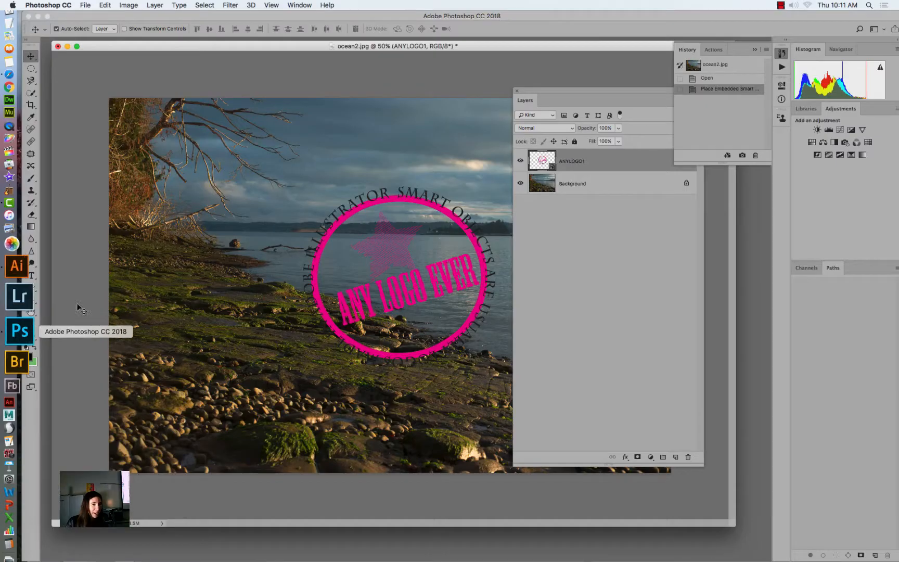
double_click(544, 161)
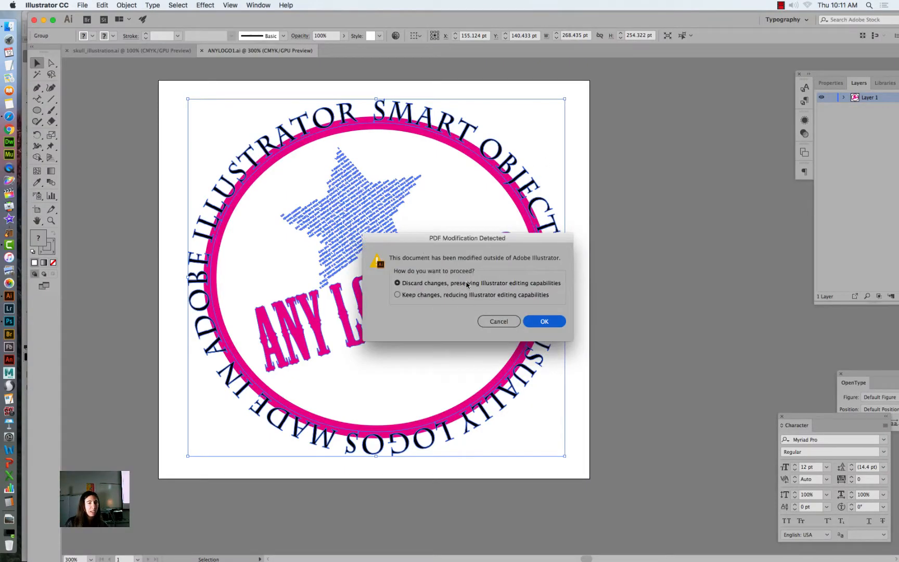
click(501, 321)
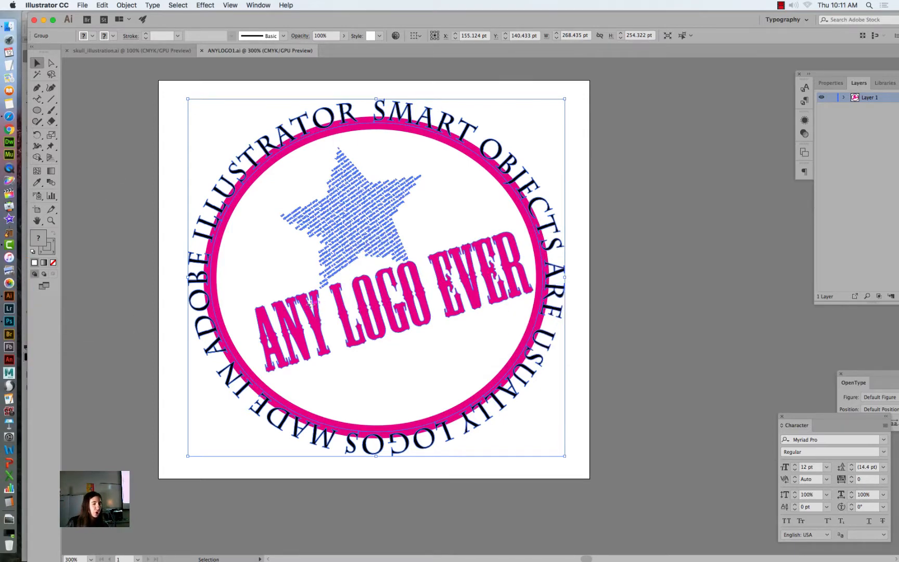
Recolor the selected logo group's fill to dark blue, compare it with the placed logo in Photoshop, and save ANYLOGO1.ai.
click(92, 36)
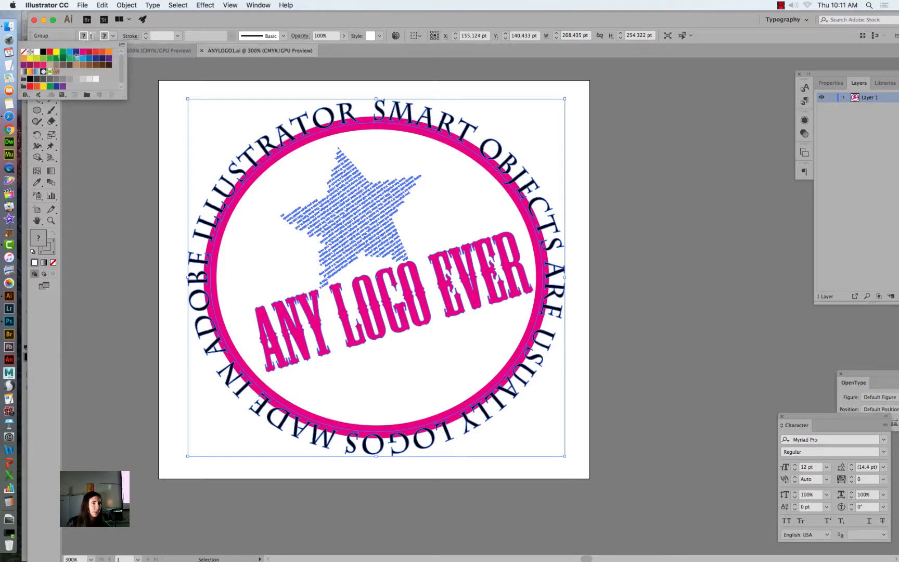
click(77, 52)
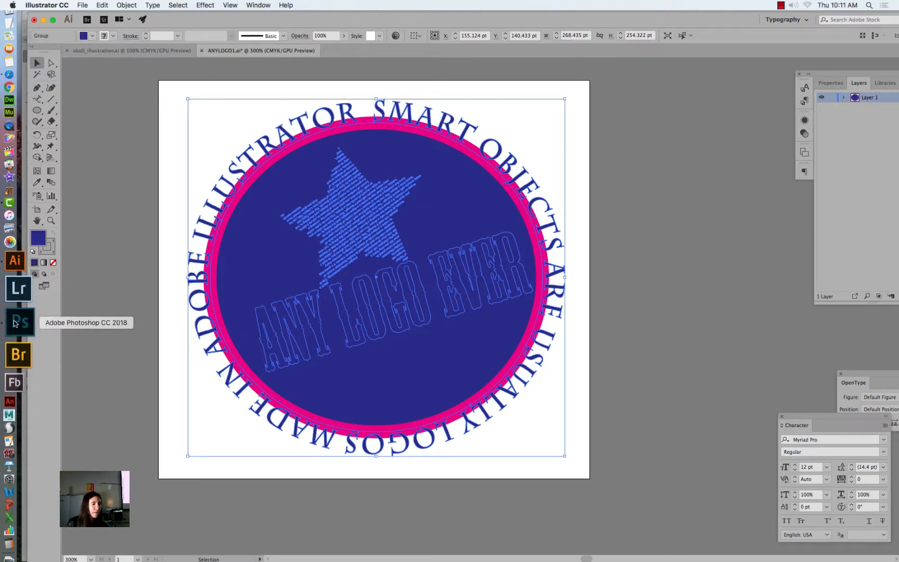
click(10, 333)
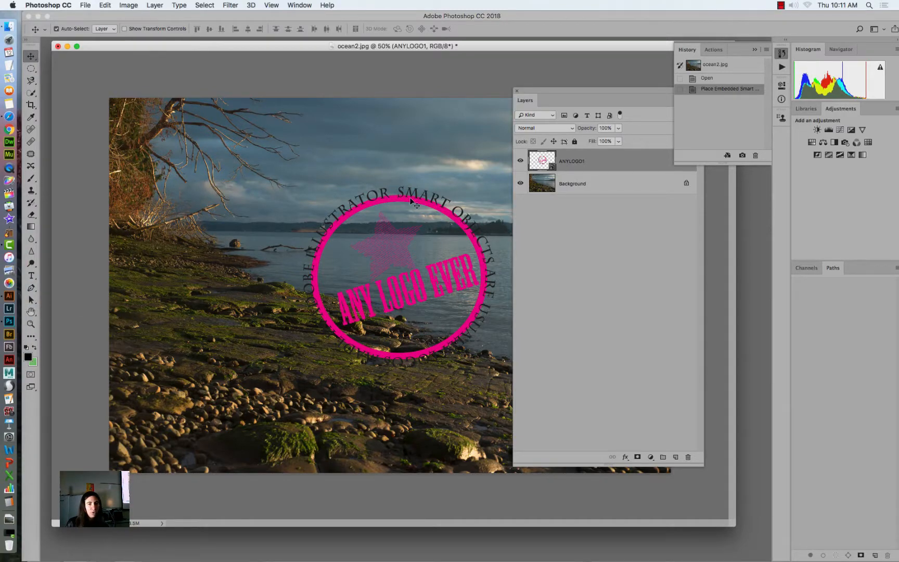
click(18, 291)
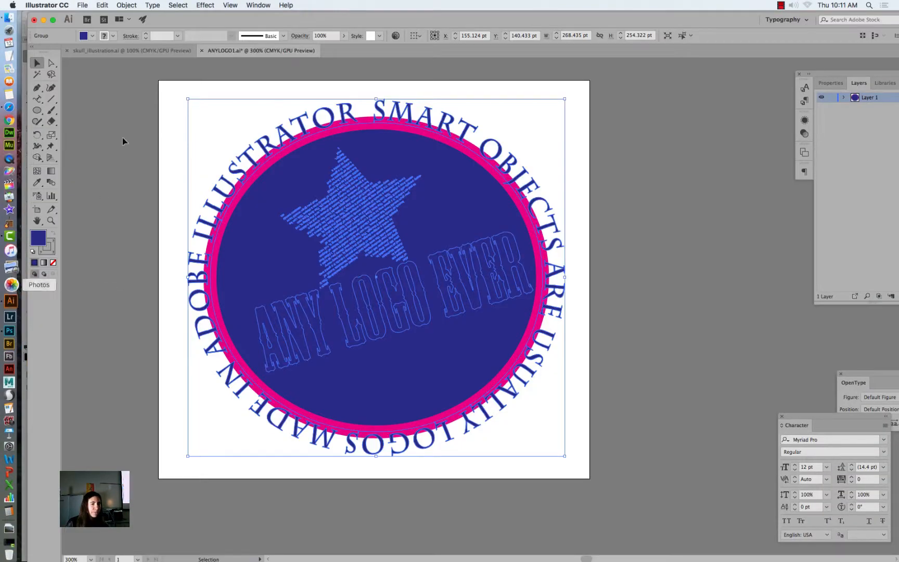
click(83, 5)
click(93, 76)
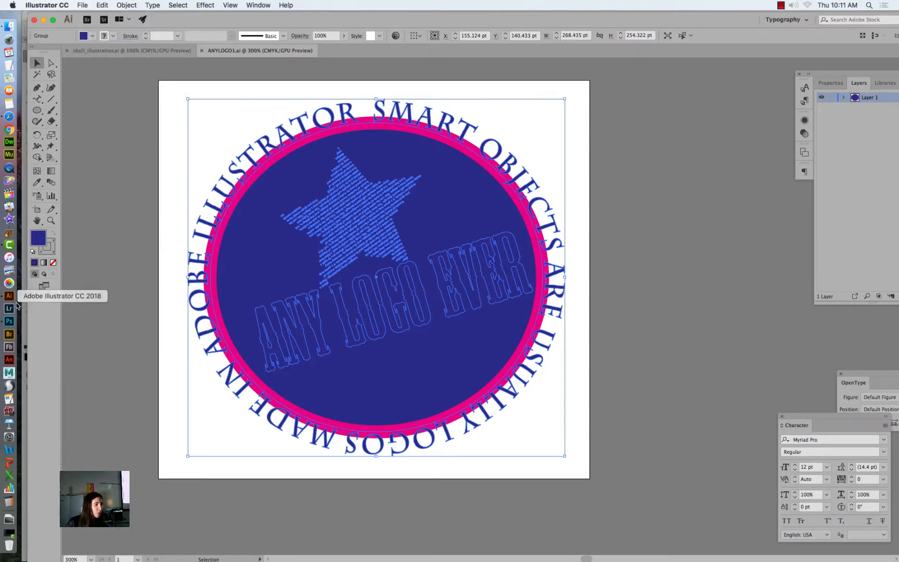
In Photoshop, move the embedded logo slightly up and open its contents in Illustrator, keeping changes with reduced editing capabilities.
click(10, 321)
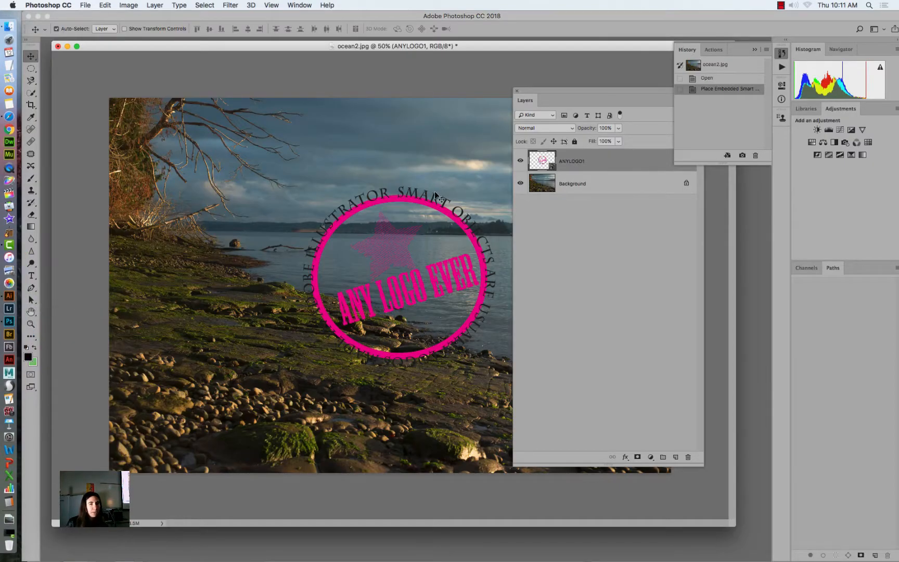
drag(421, 203, 400, 179)
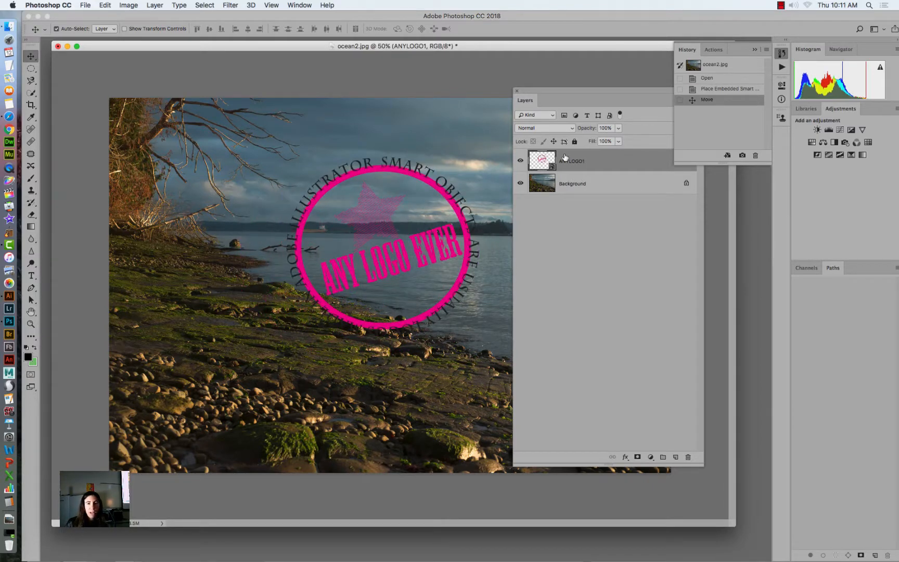
double_click(551, 166)
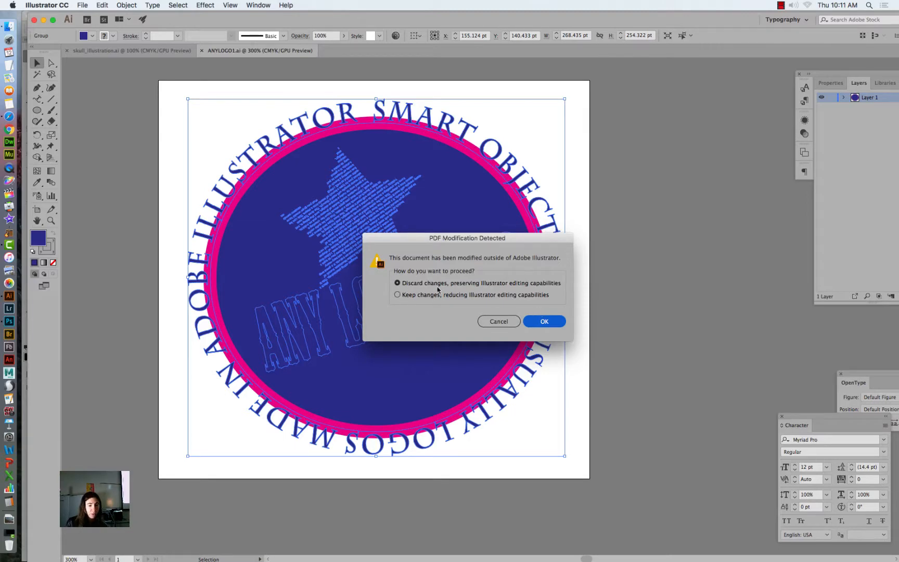
click(398, 295)
click(551, 319)
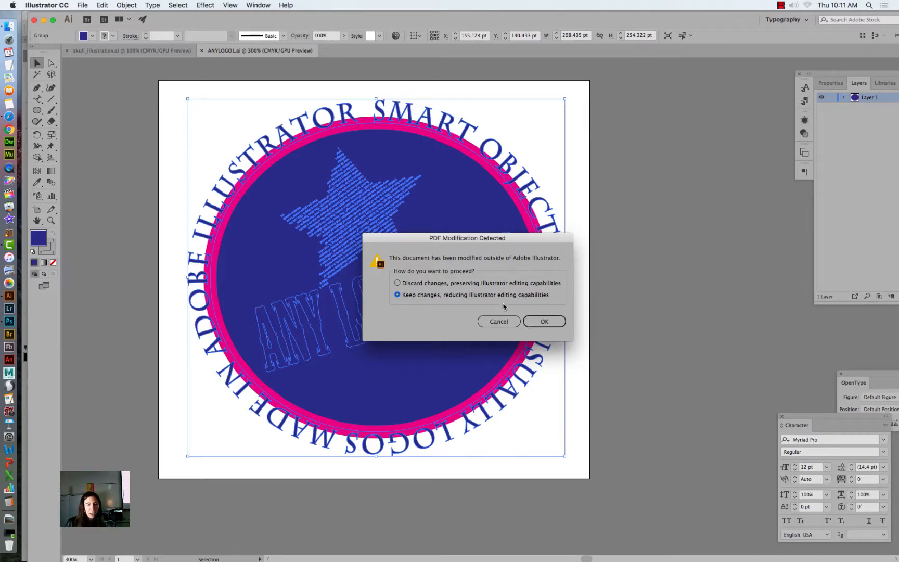
click(542, 321)
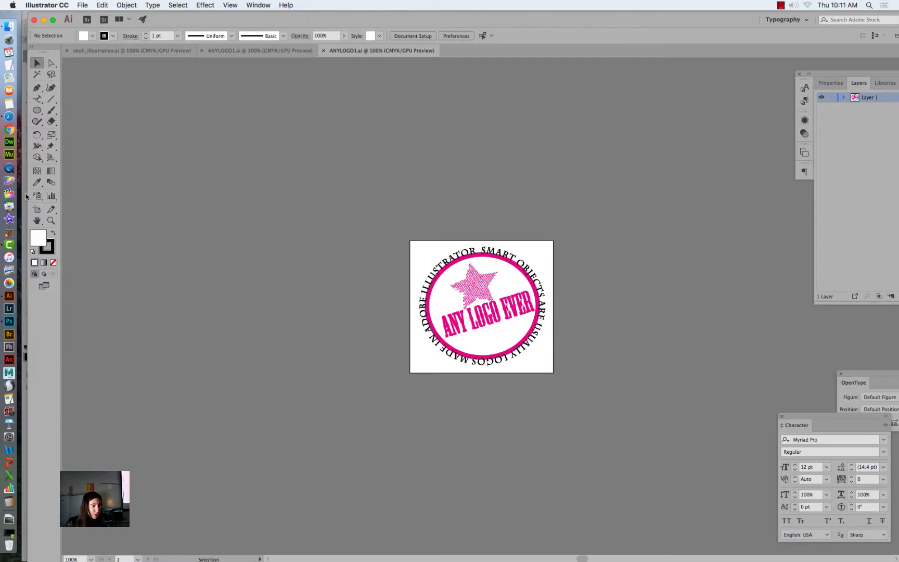
Try to select individual parts of the logo inside the clip group of the opened ANYLOGO1.ai copy.
click(18, 324)
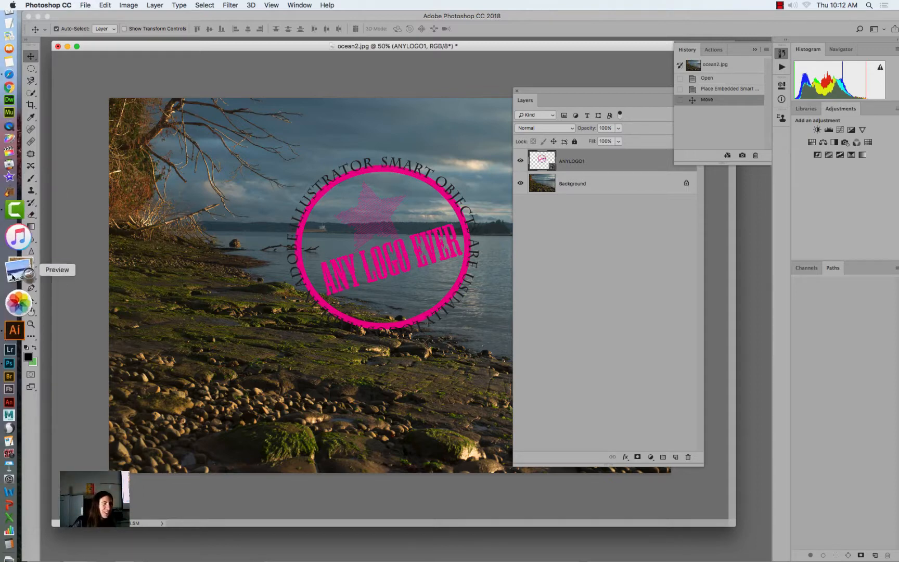
click(15, 300)
click(474, 261)
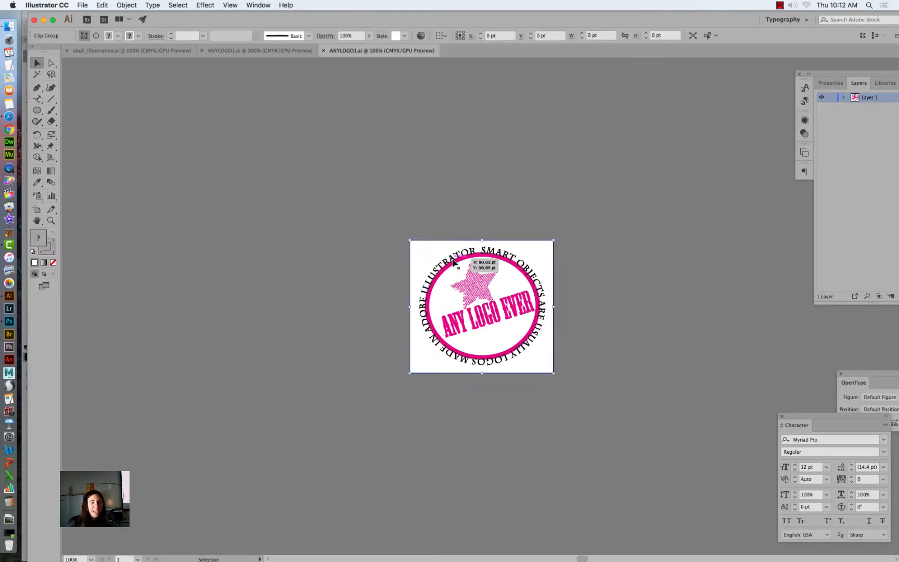
click(102, 5)
click(390, 147)
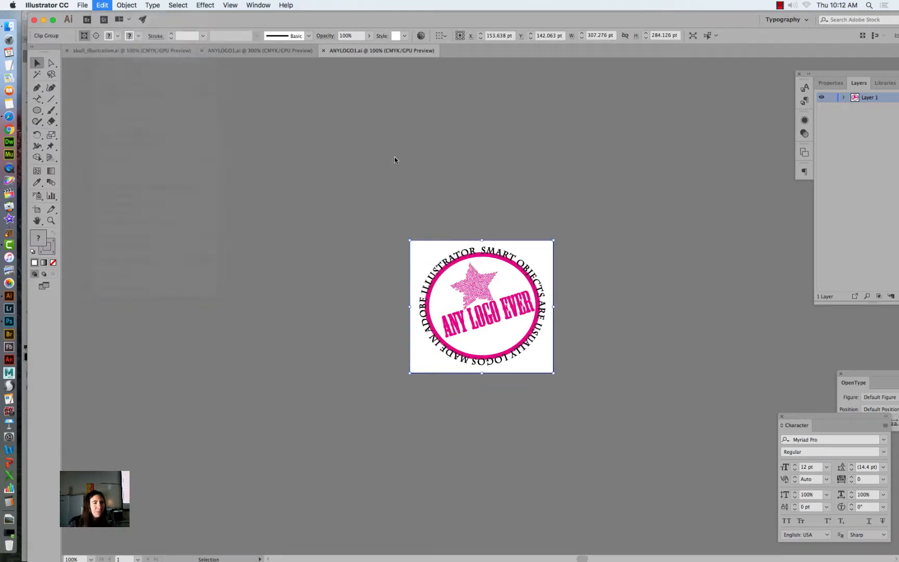
click(394, 157)
click(481, 262)
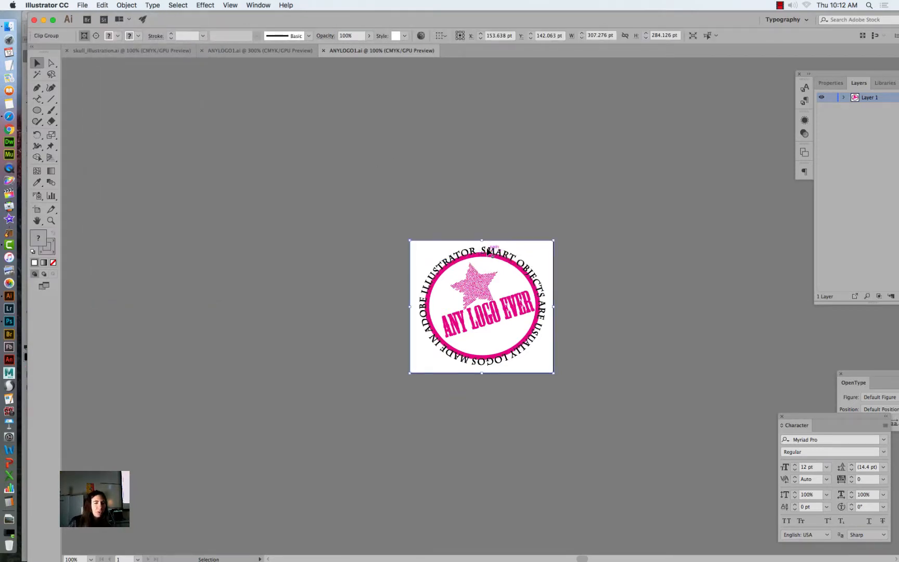
click(469, 258)
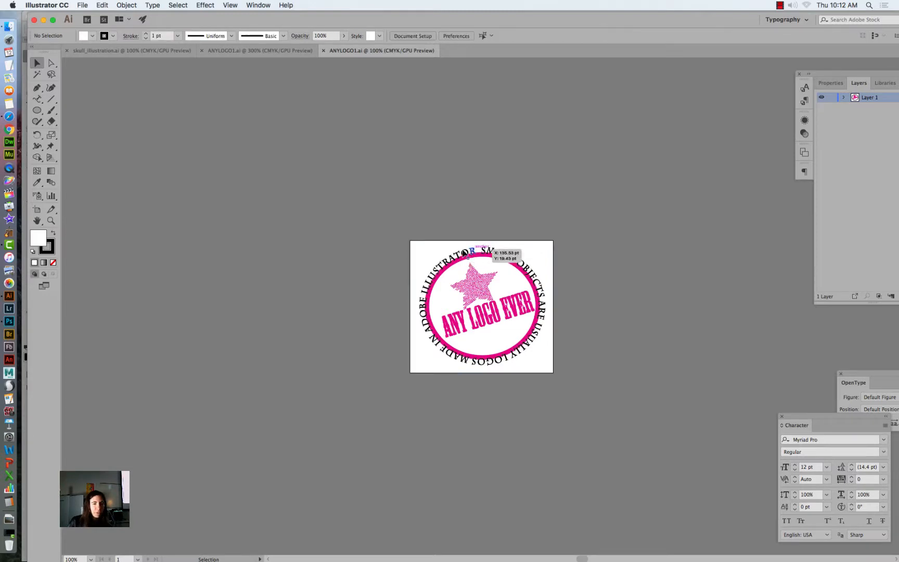
click(469, 256)
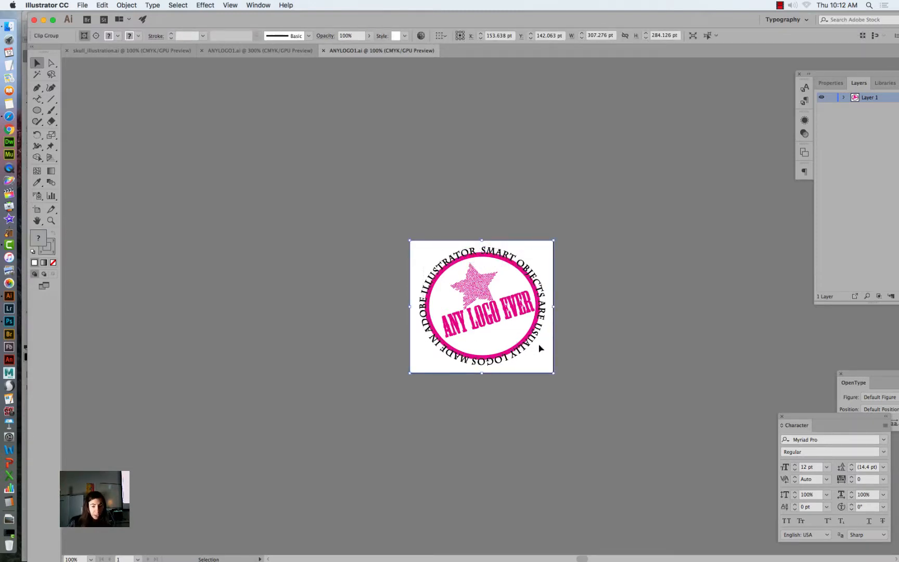
click(570, 209)
click(487, 254)
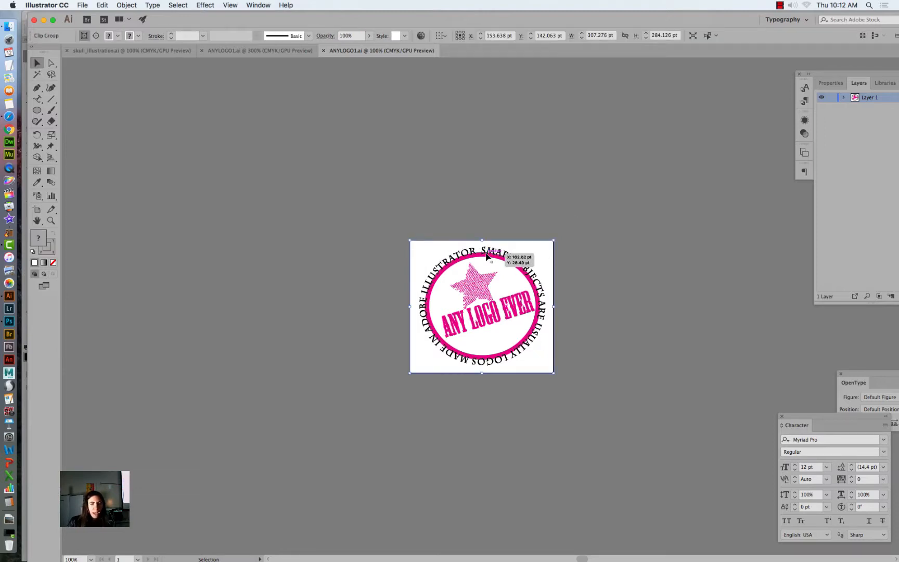
click(51, 220)
drag(546, 319, 466, 321)
click(36, 63)
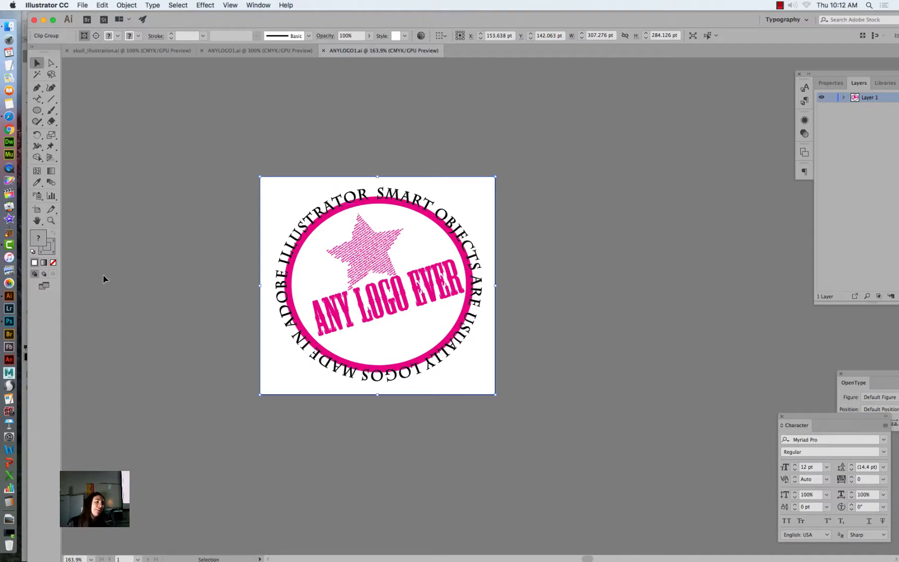
Switch to Photoshop and delete the embedded ANYLOGO1 layer from the ocean photo.
click(19, 326)
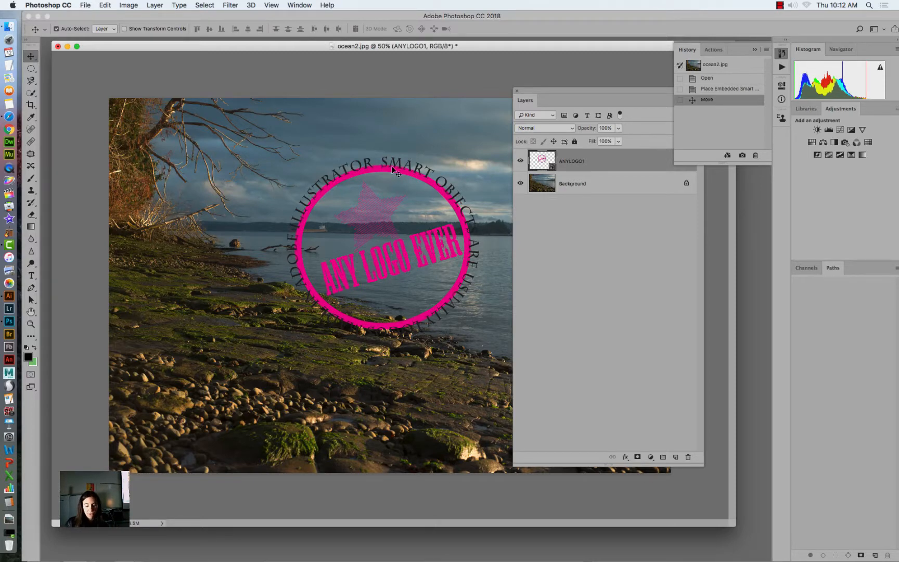
key(Delete)
click(86, 5)
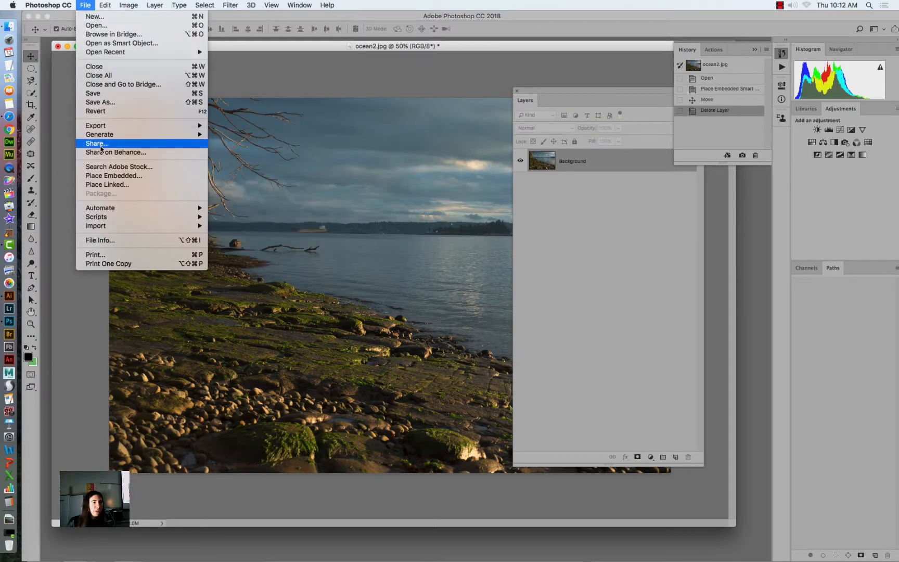
click(105, 180)
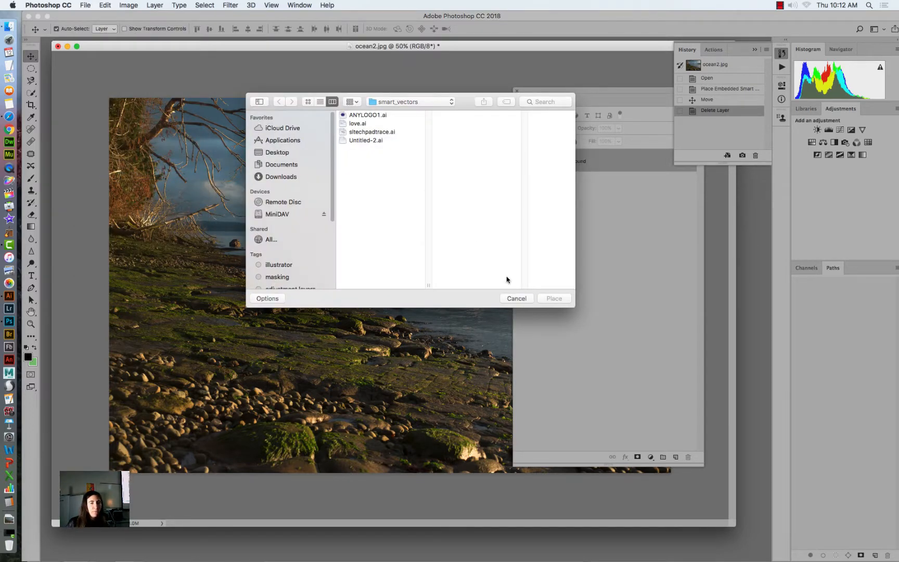
click(514, 298)
Place ANYLOGO1.ai as a linked smart object, importing page 1 cropped to its bounding box, and commit the placement.
click(85, 5)
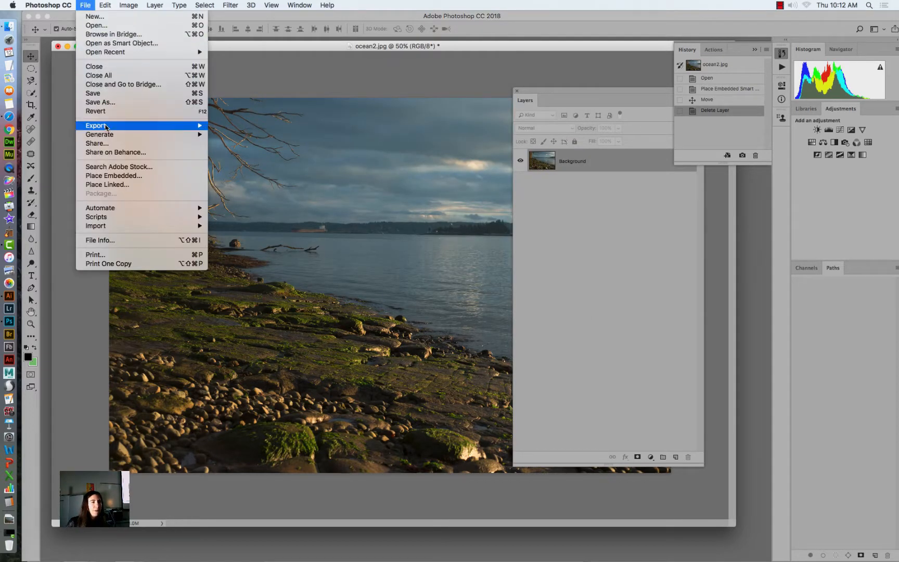
click(107, 180)
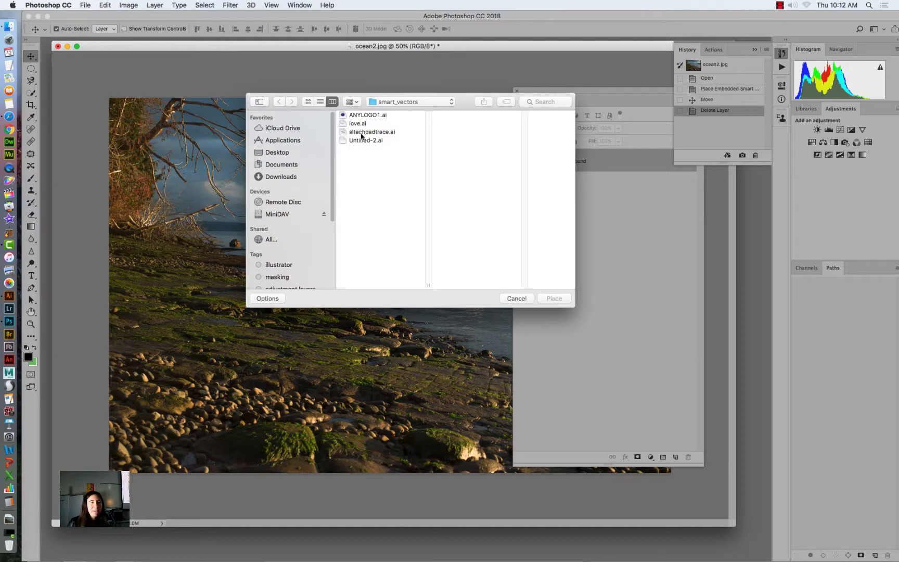
click(359, 116)
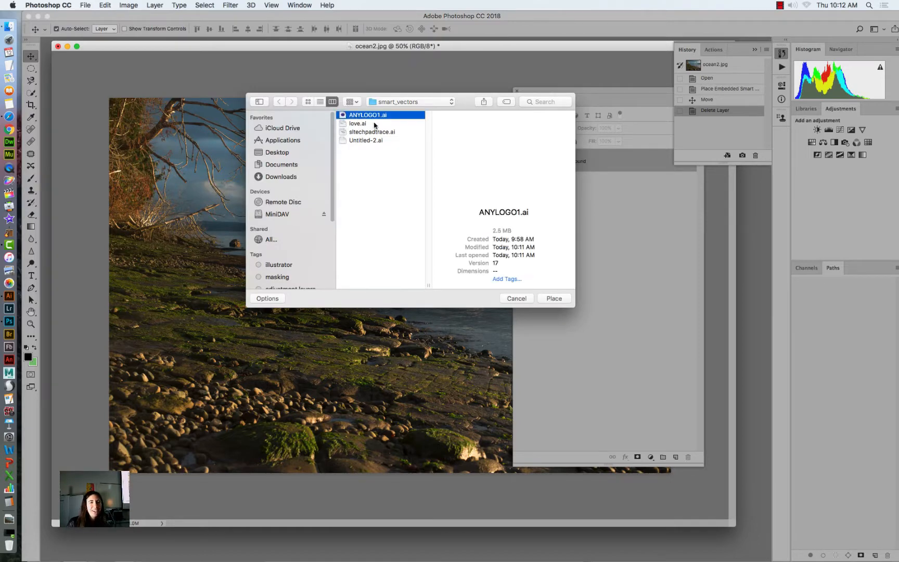
click(554, 299)
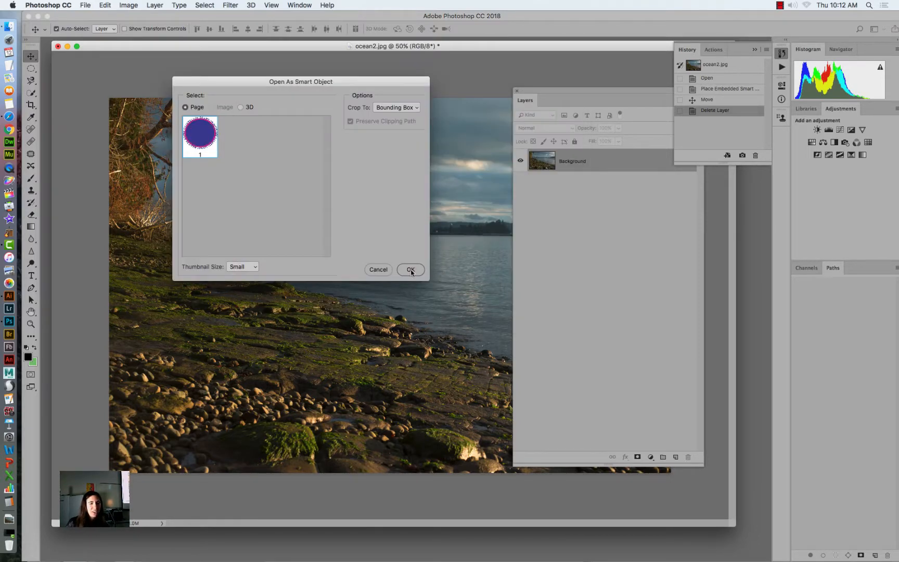
click(410, 270)
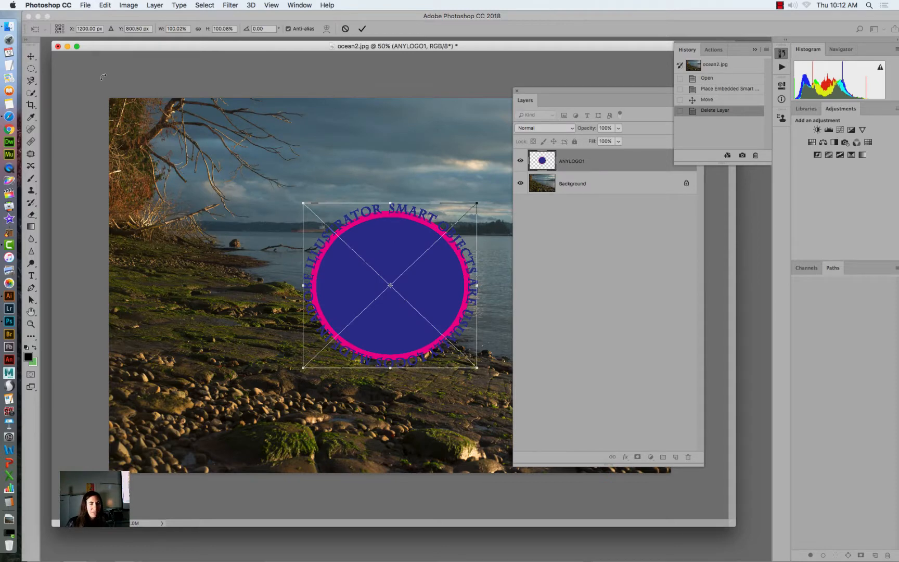
click(31, 57)
click(529, 192)
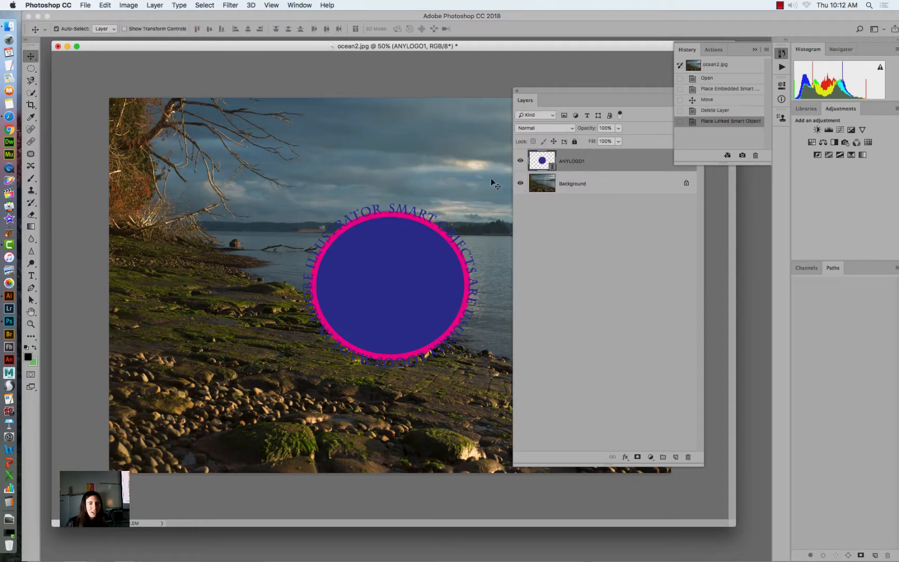
Open the linked logo's contents in Illustrator, change the logo group's fill to green, save, and return to Photoshop.
double_click(542, 161)
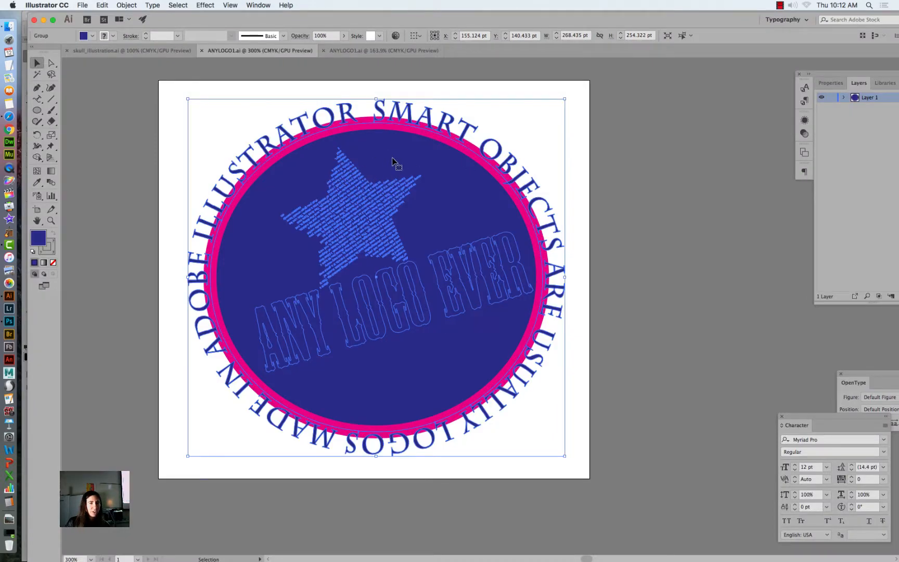
click(91, 36)
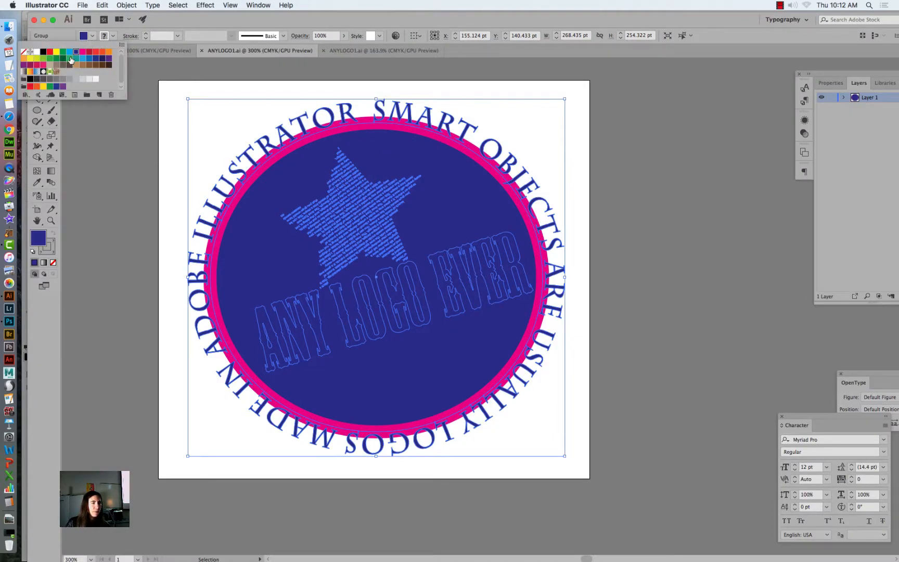
click(71, 60)
click(83, 5)
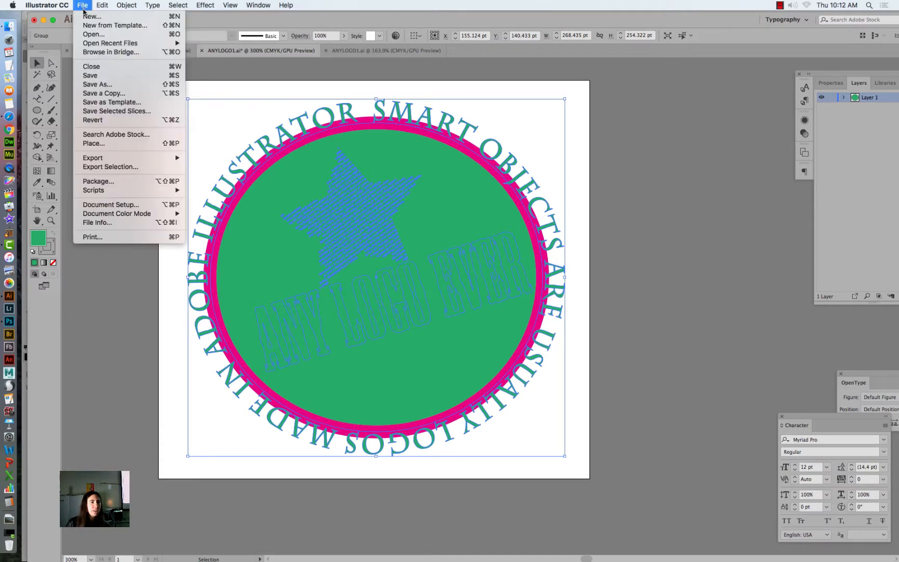
click(89, 74)
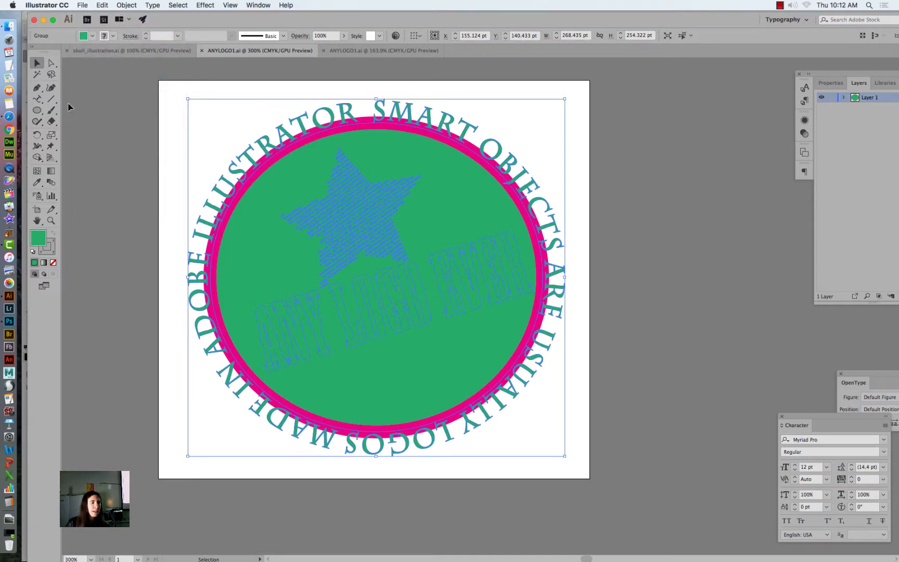
click(14, 323)
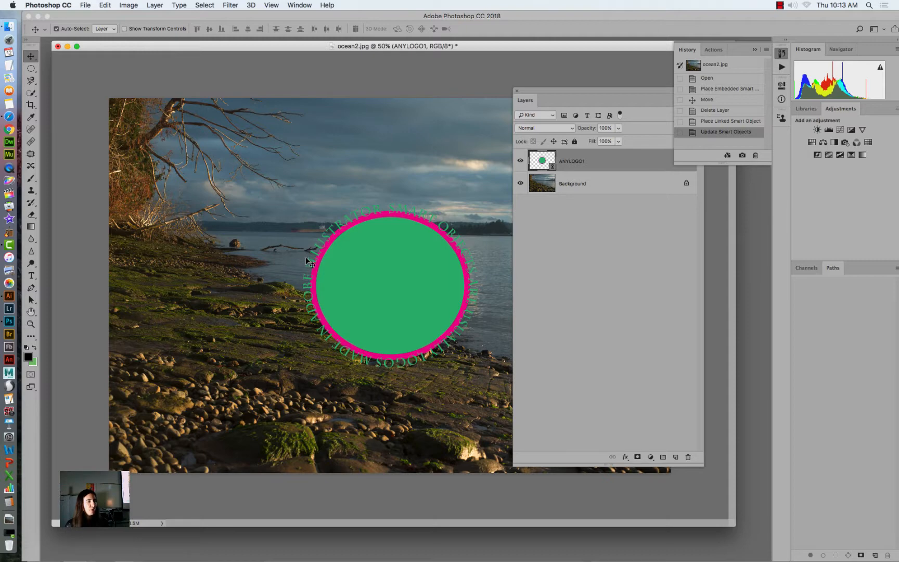
Delete the linked ANYLOGO1 layer and place love.ai as an embedded smart object, importing page 1 cropped to its bounding box.
drag(417, 275, 382, 265)
key(BackSpace)
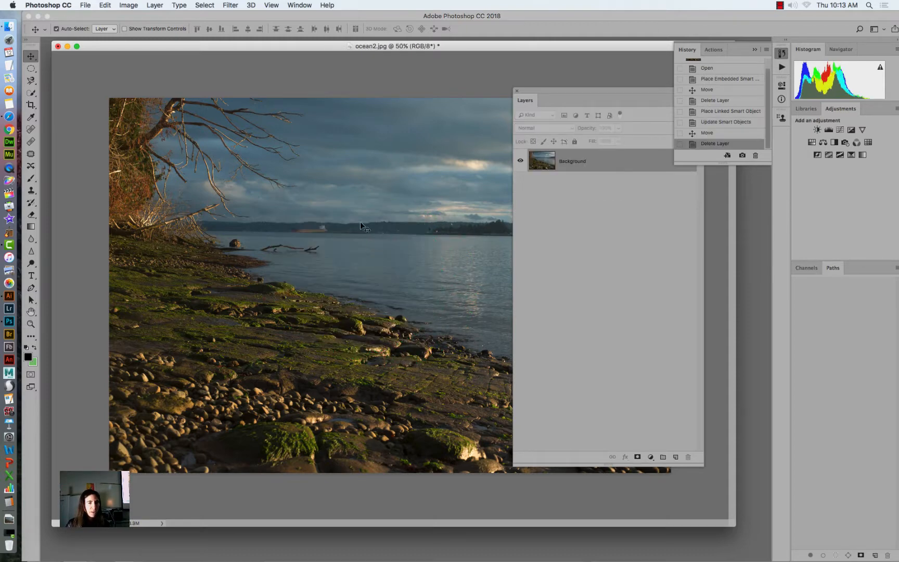
click(86, 5)
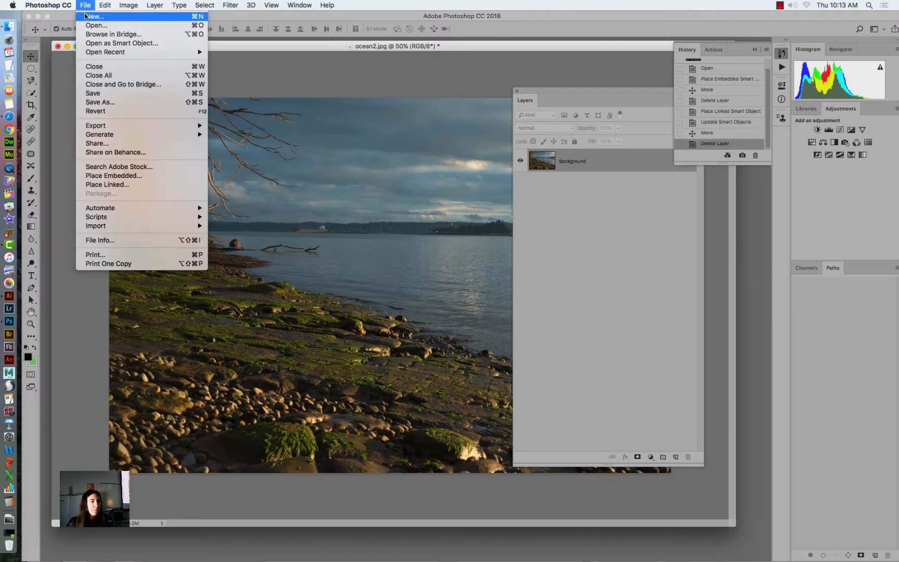
click(99, 177)
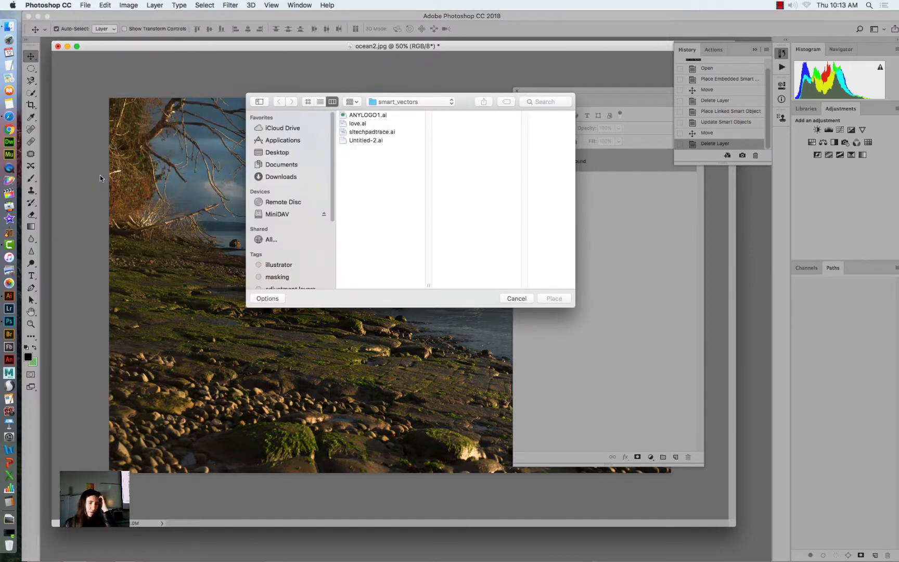
click(358, 123)
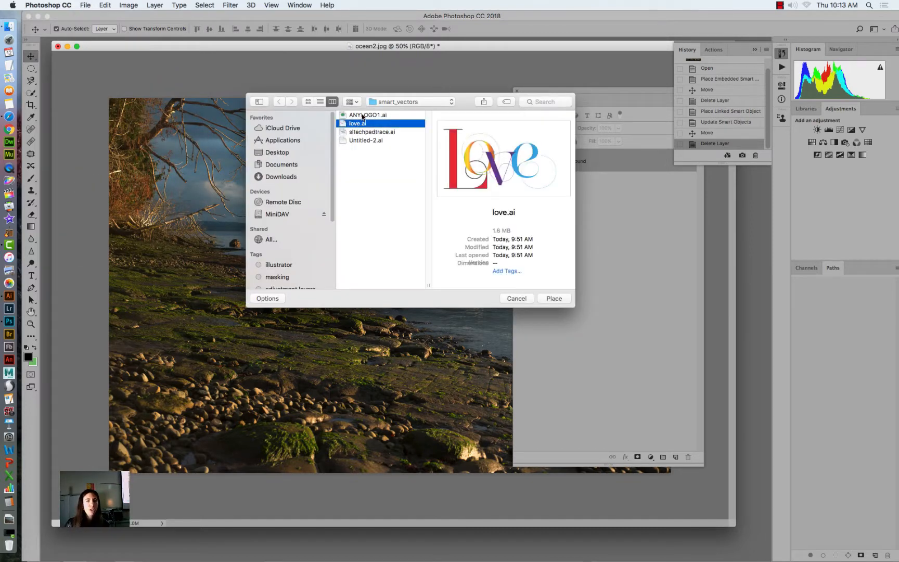
click(363, 115)
click(360, 124)
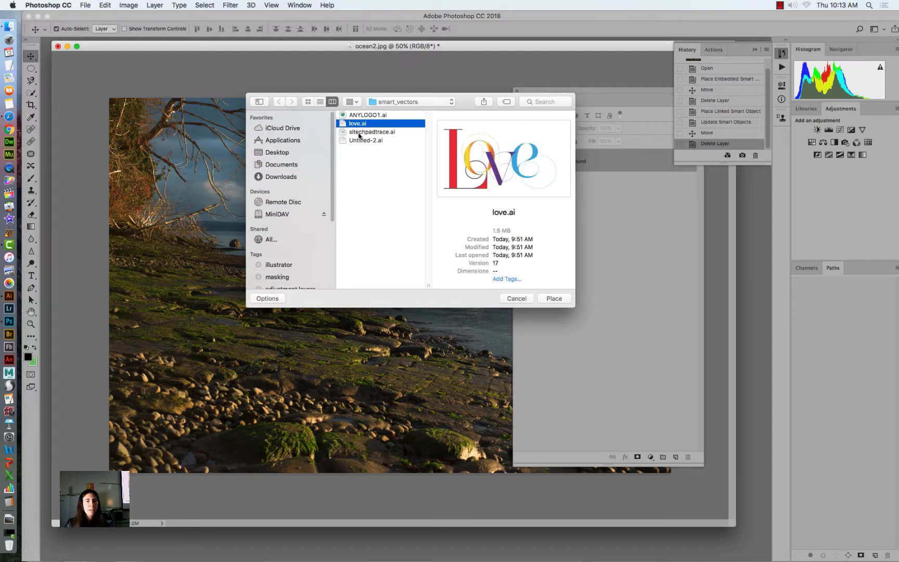
click(360, 133)
click(361, 141)
click(359, 124)
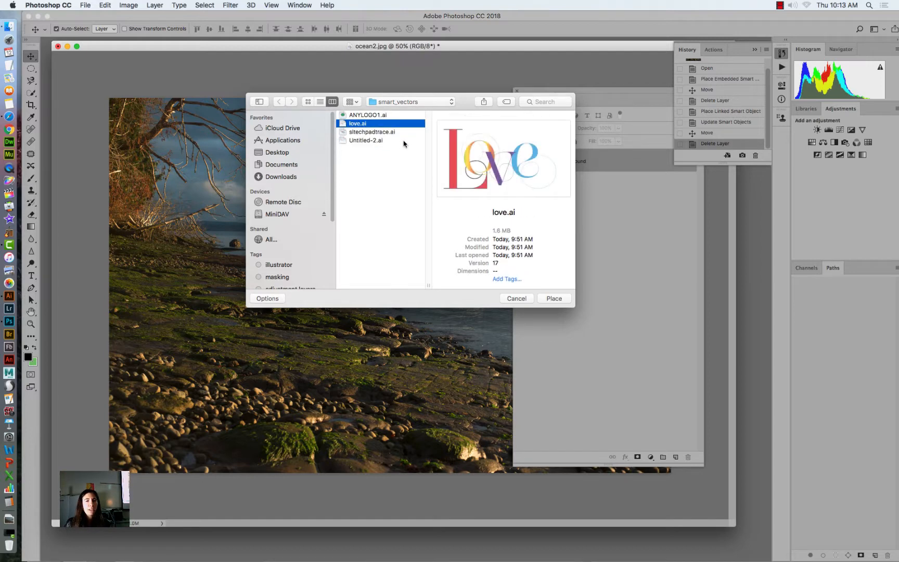
click(554, 299)
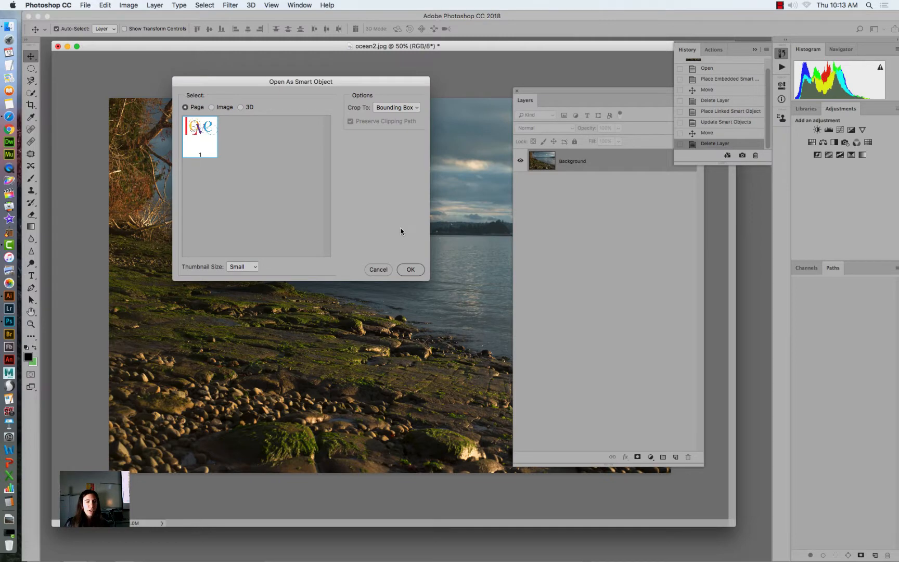
click(409, 269)
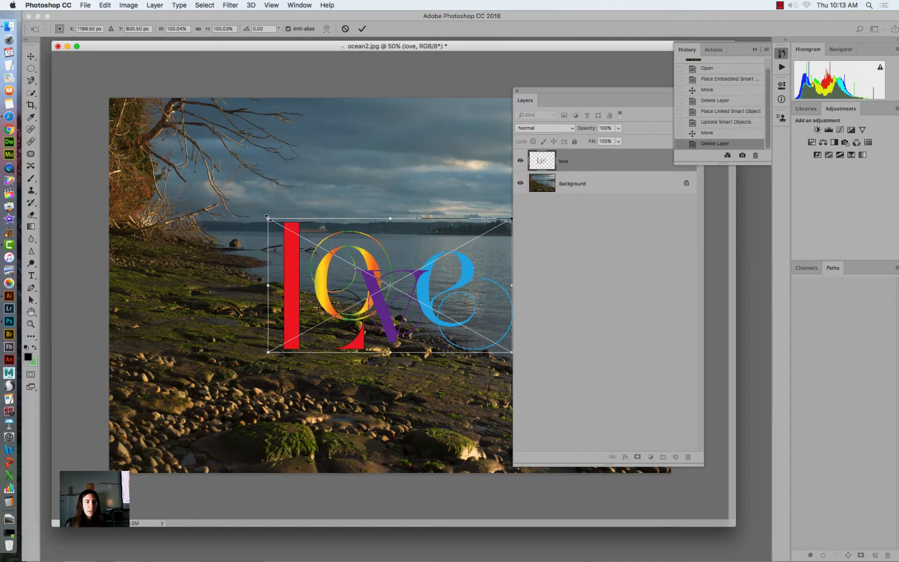
Enlarge the placed love artwork to about 150% width and 162% height, commit it, and move it slightly up on the photo.
drag(267, 218, 145, 135)
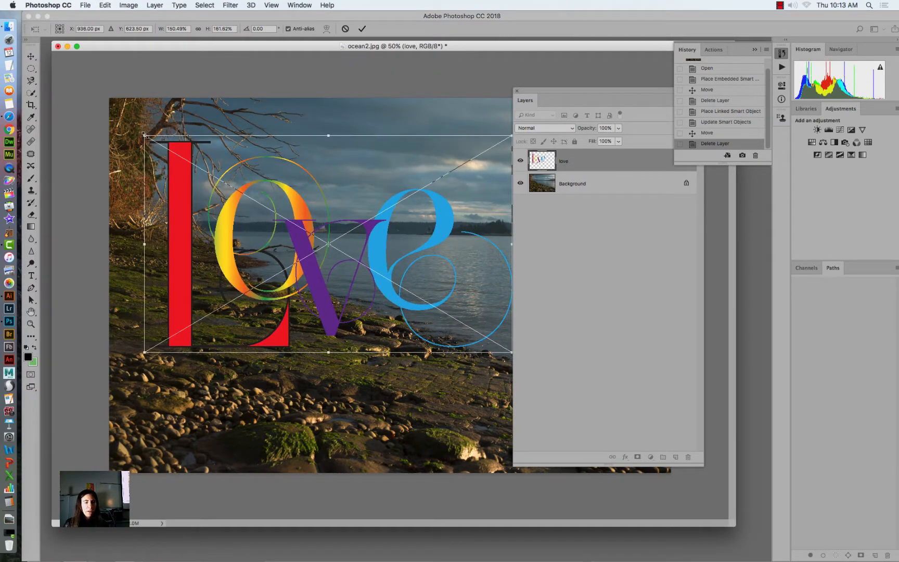
key(Return)
drag(556, 92, 634, 135)
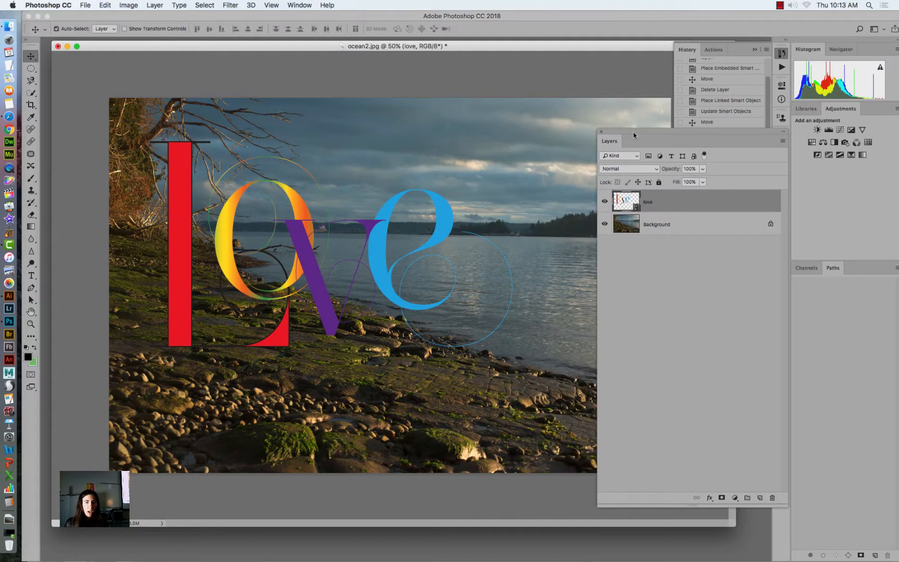
drag(434, 217, 437, 196)
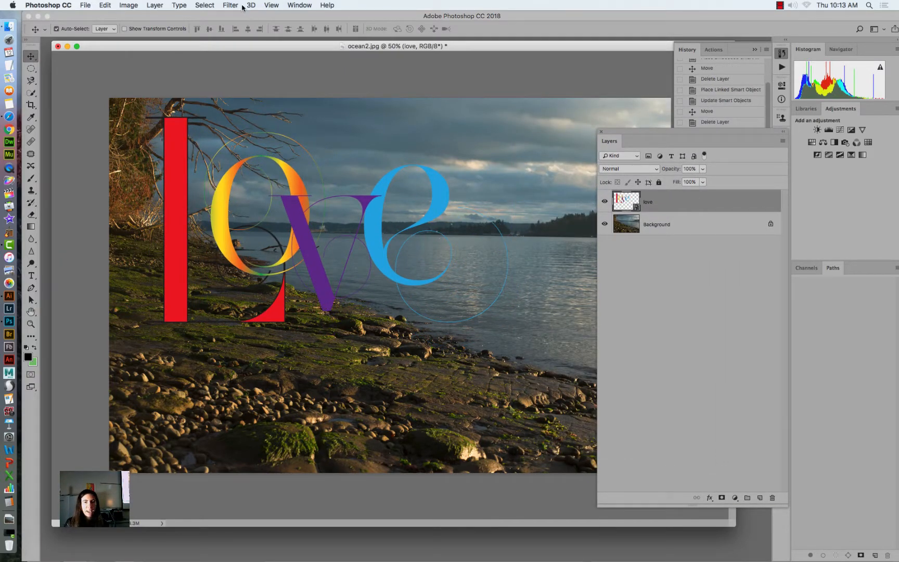
Free Transform the love artwork down to about 87% width and 99% height and place it in the photo's upper-left area.
click(108, 6)
click(139, 207)
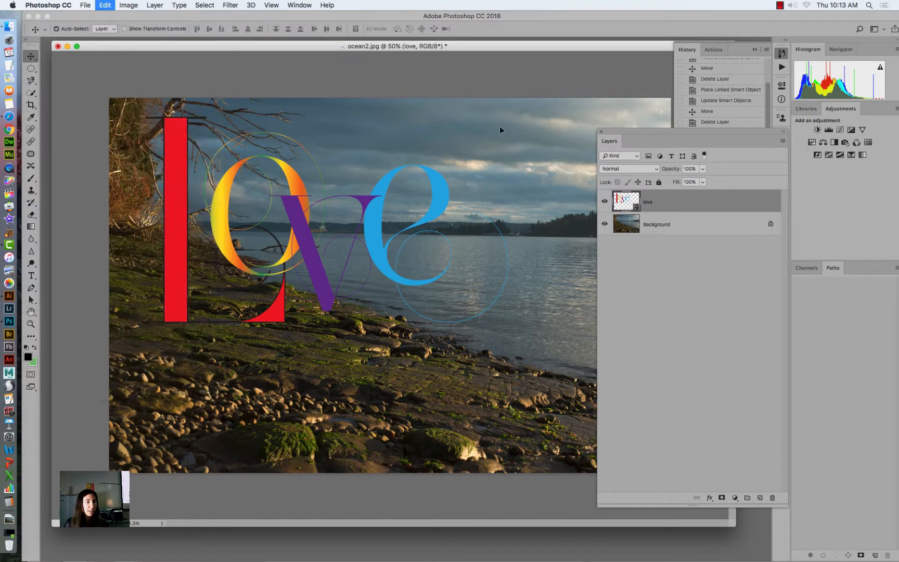
drag(503, 114, 352, 197)
drag(300, 229, 320, 152)
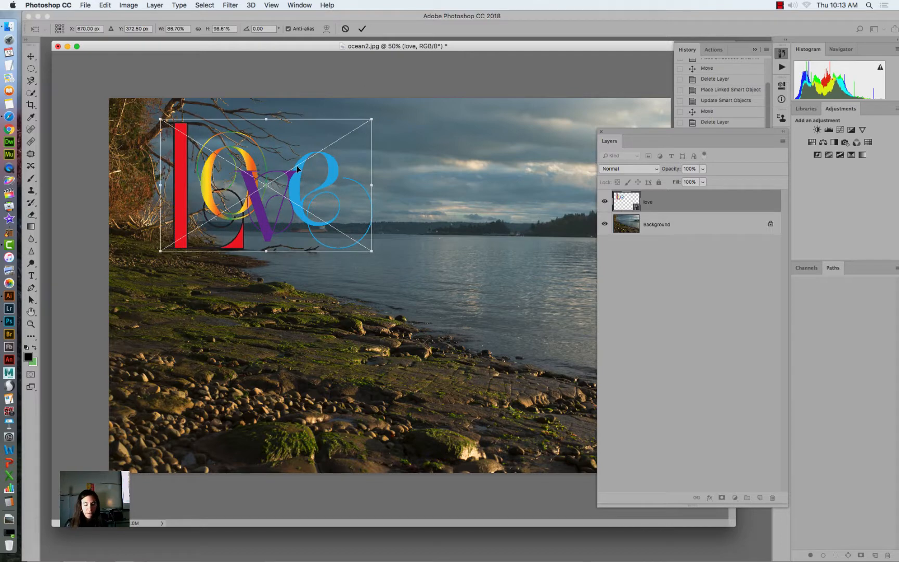
key(Return)
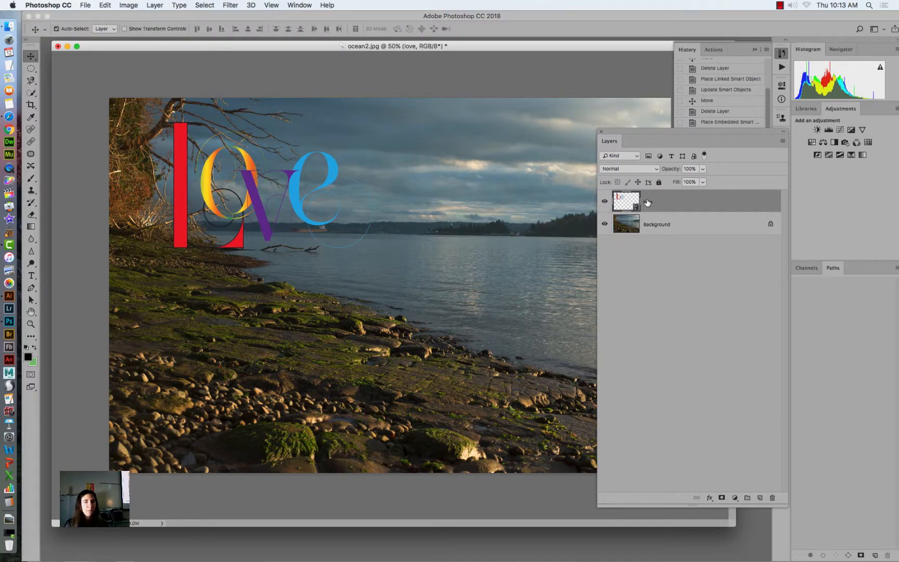
Open the embedded love artwork in Illustrator, discarding outside changes to preserve editing capabilities, and return to Photoshop.
double_click(623, 199)
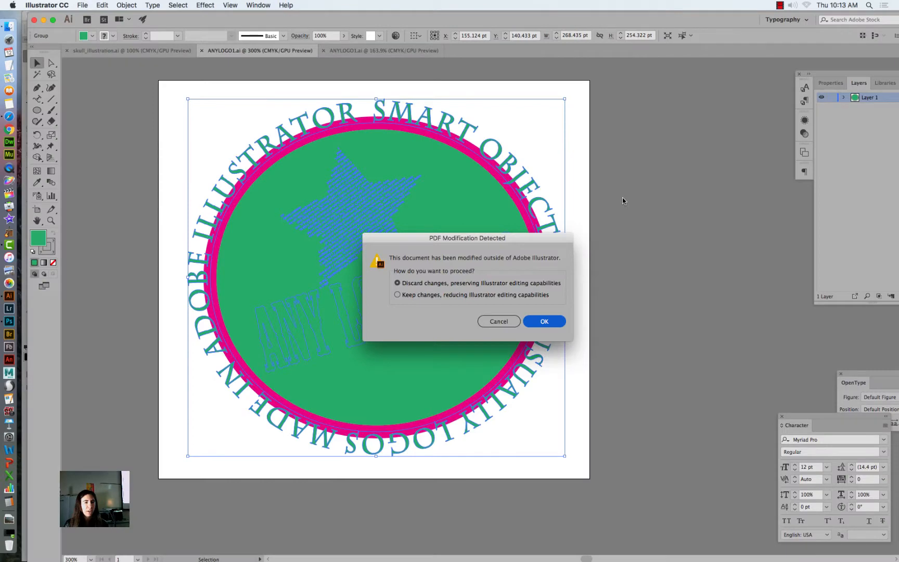
click(547, 325)
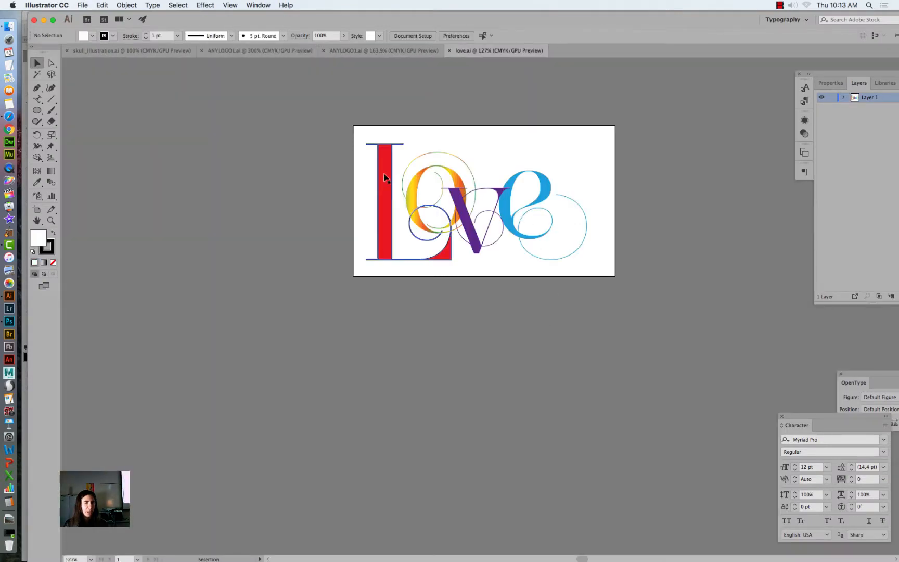
click(9, 321)
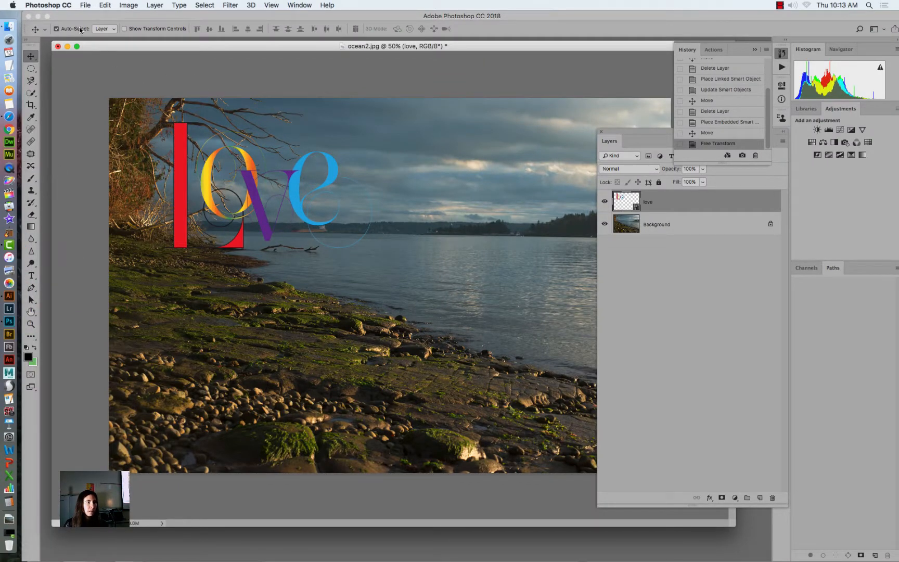
Place ANYLOGO1.ai as a linked smart object, move it below and right of the love artwork, and commit the placement.
click(86, 6)
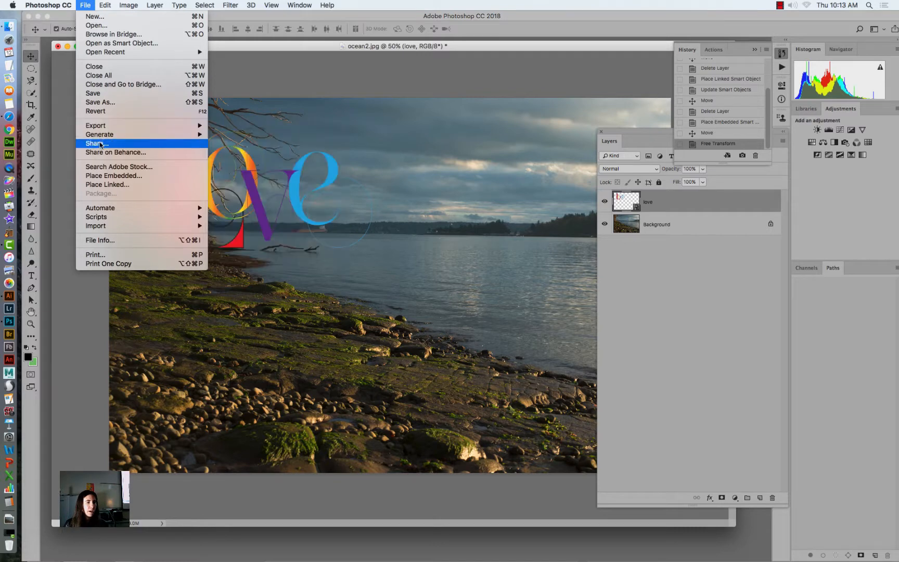
click(111, 184)
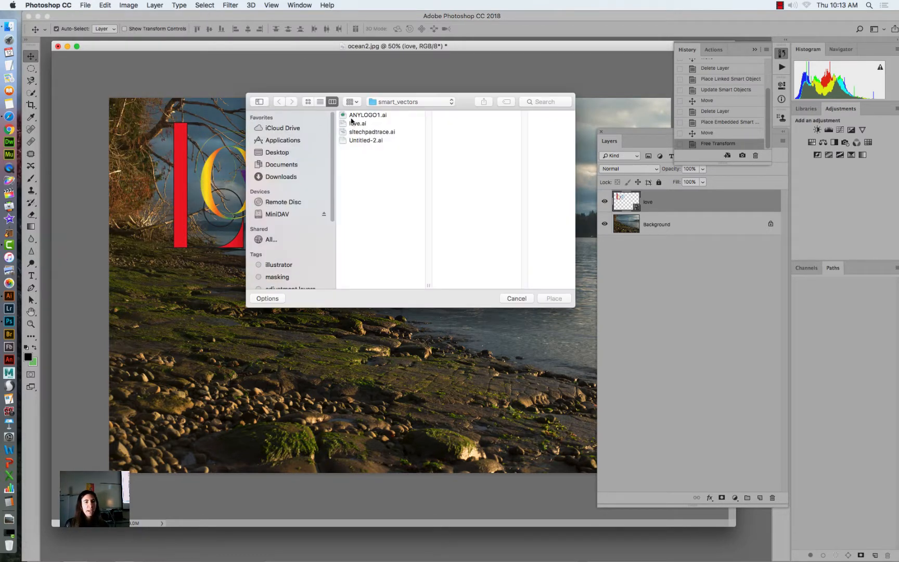
click(364, 115)
click(553, 298)
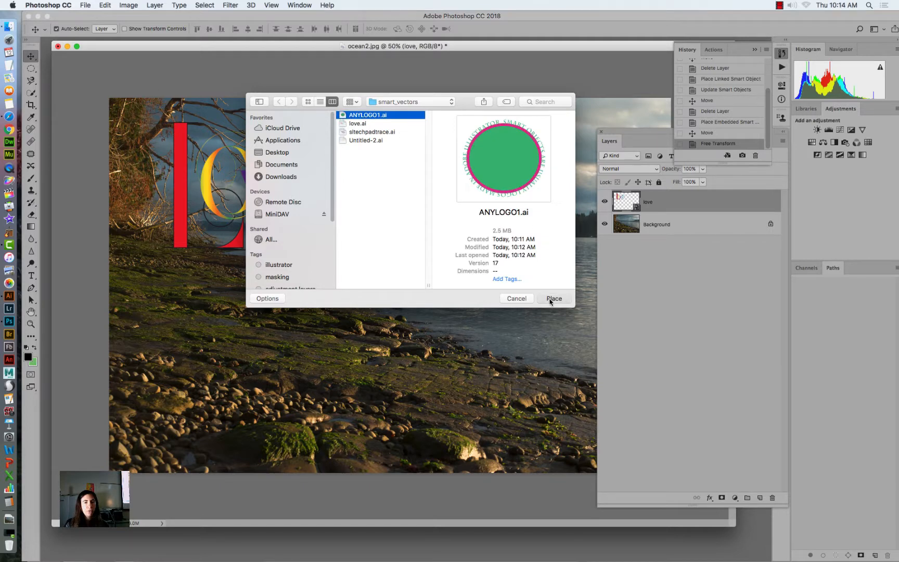
click(409, 269)
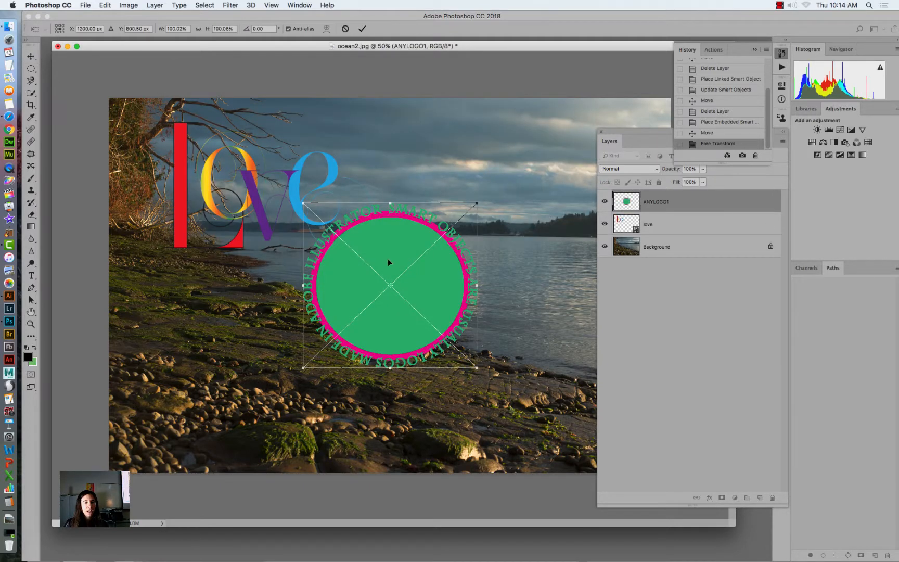
drag(387, 258, 455, 286)
key(Return)
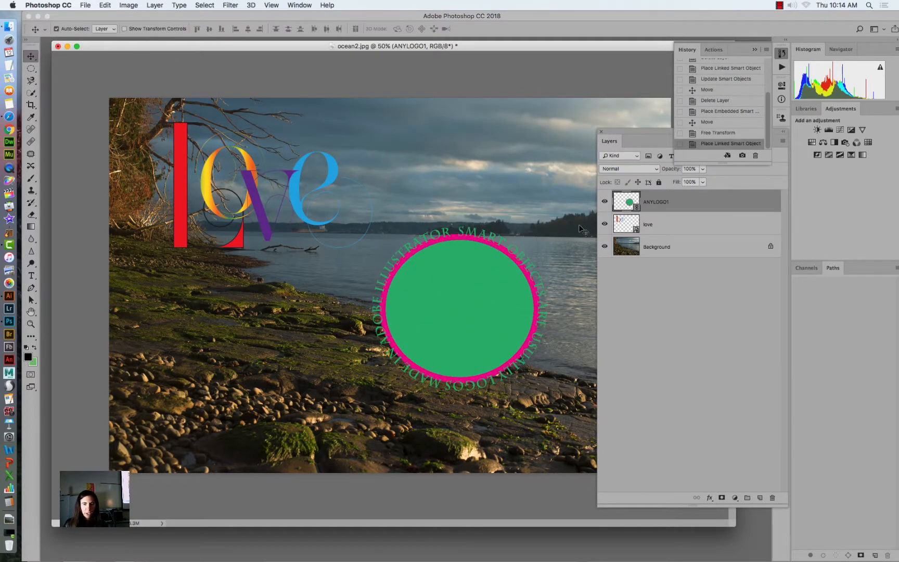
Open the linked ANYLOGO1 logo's contents in Illustrator.
double_click(628, 203)
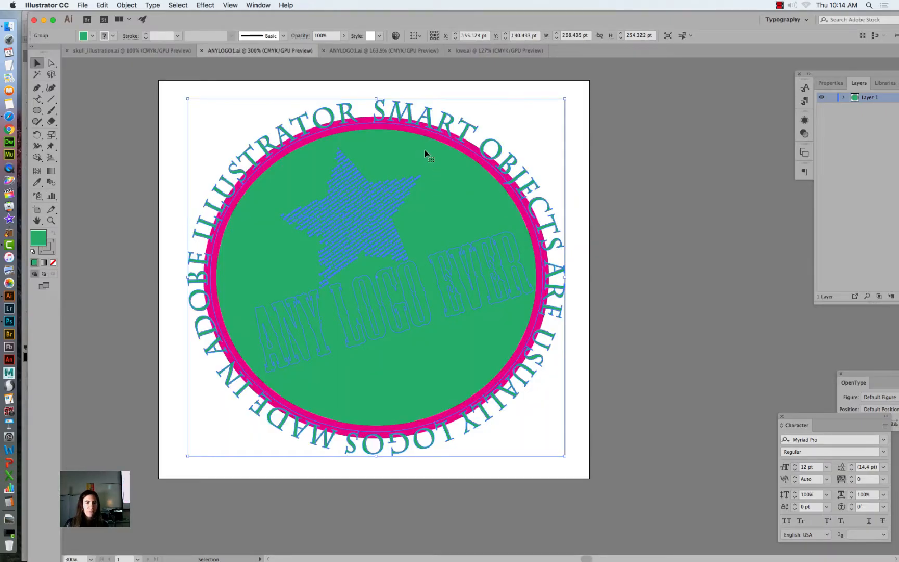
Try the logo group without any fill, checking it deselected, and undo the fill change.
click(93, 36)
click(24, 51)
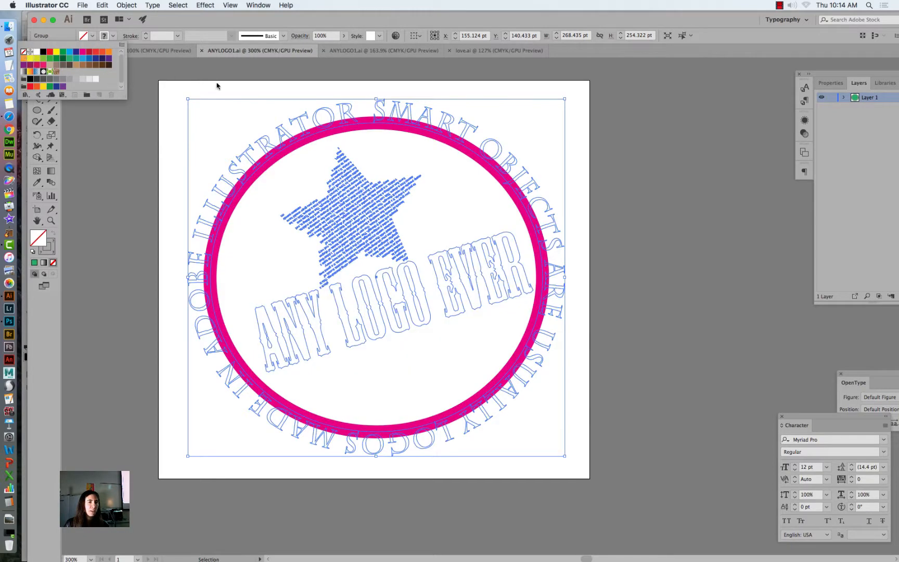
click(218, 112)
click(232, 94)
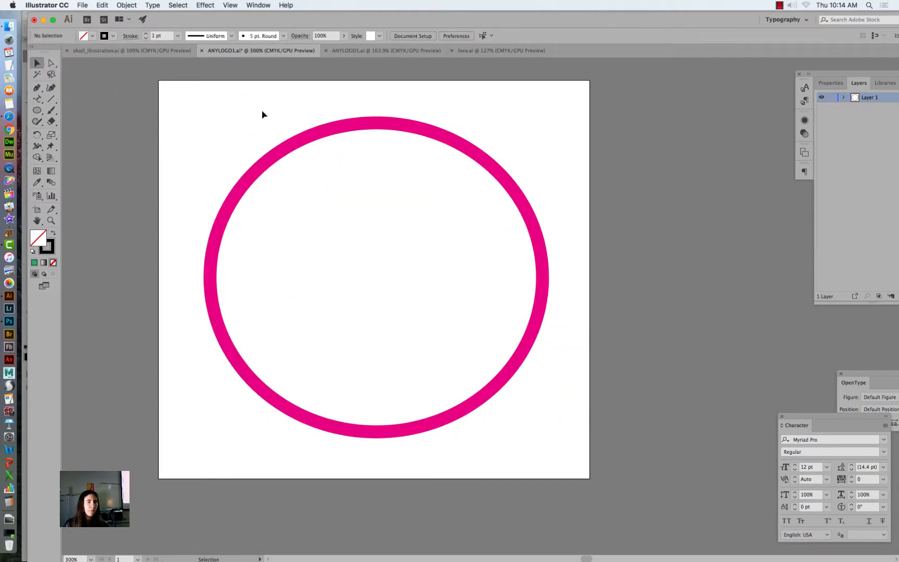
key(super+z)
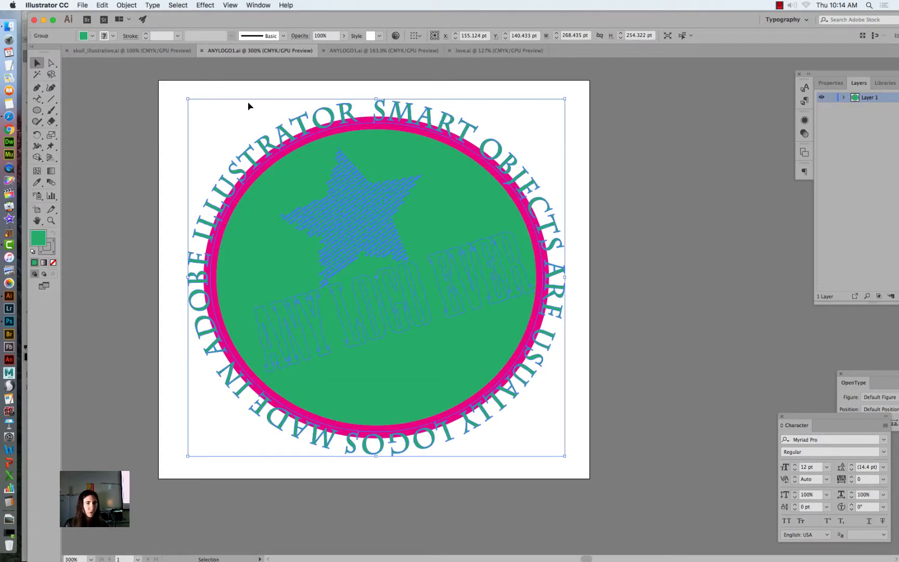
Give the logo group a purple stroke and no fill, and deselect it.
click(113, 36)
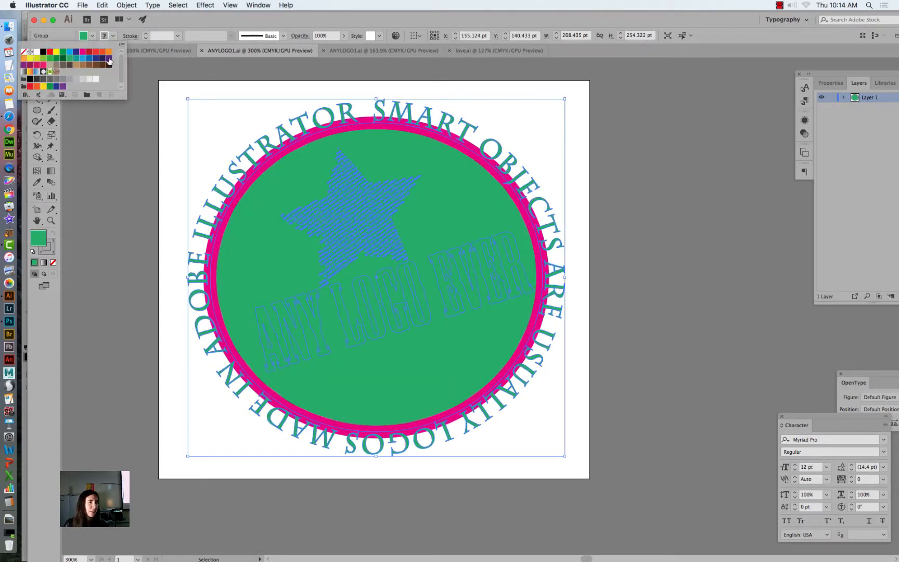
click(108, 61)
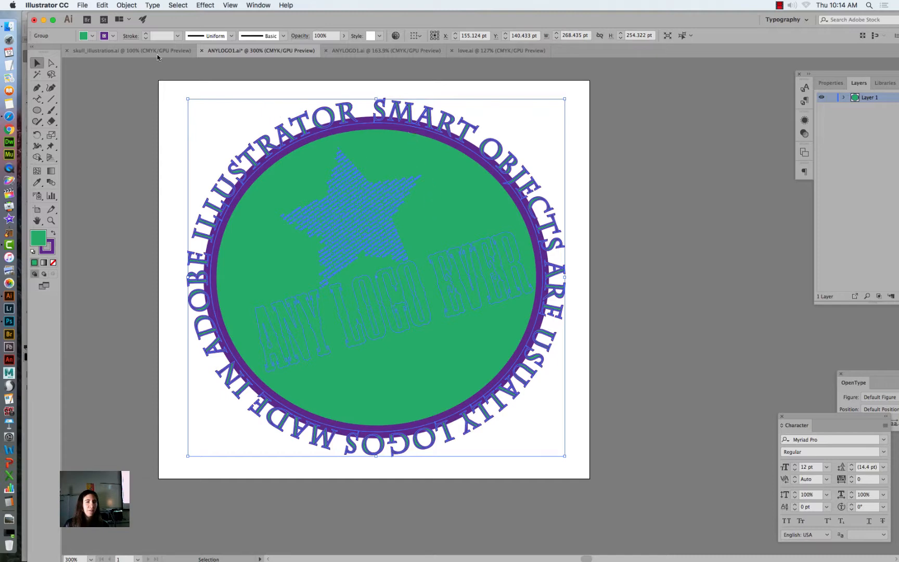
click(93, 36)
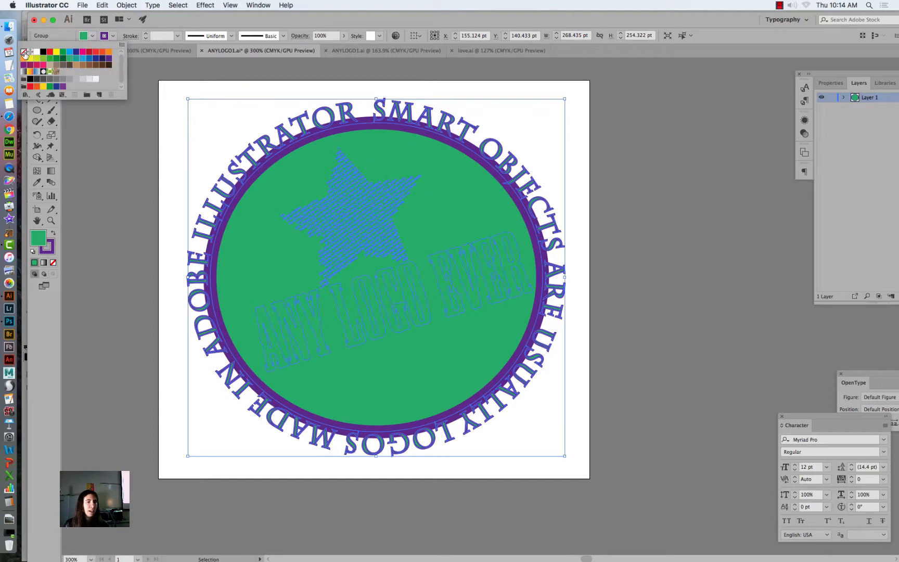
click(24, 54)
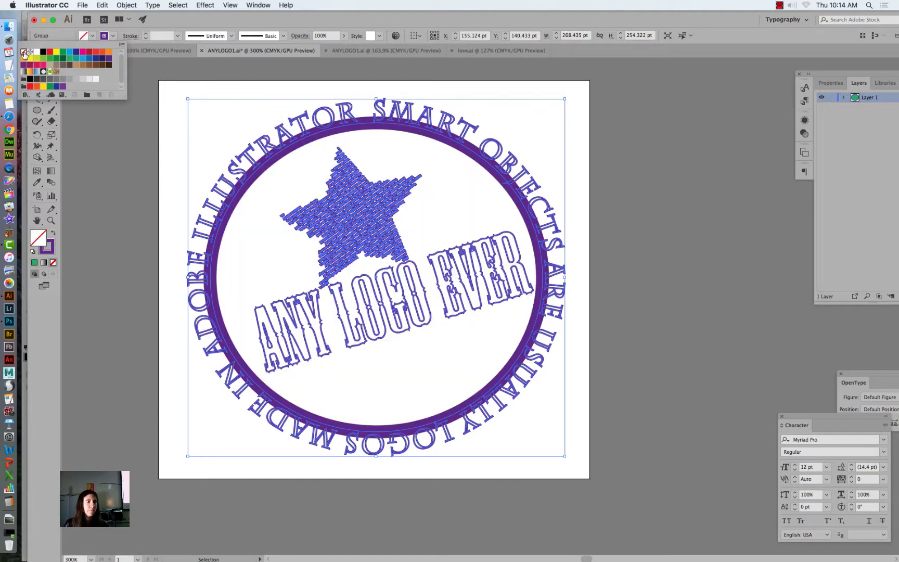
click(220, 98)
Save the edited ANYLOGO1.ai and switch back to the ocean photo in Photoshop.
click(82, 6)
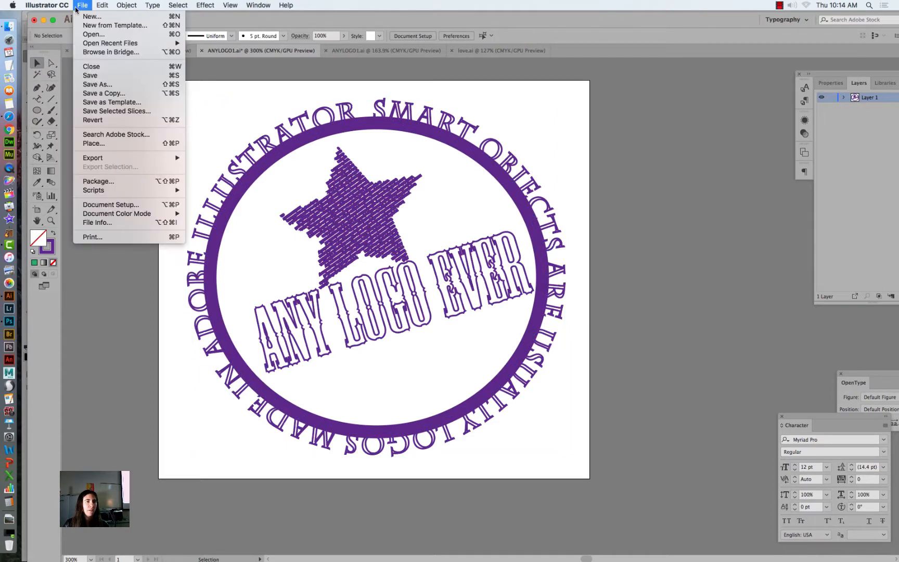
click(89, 75)
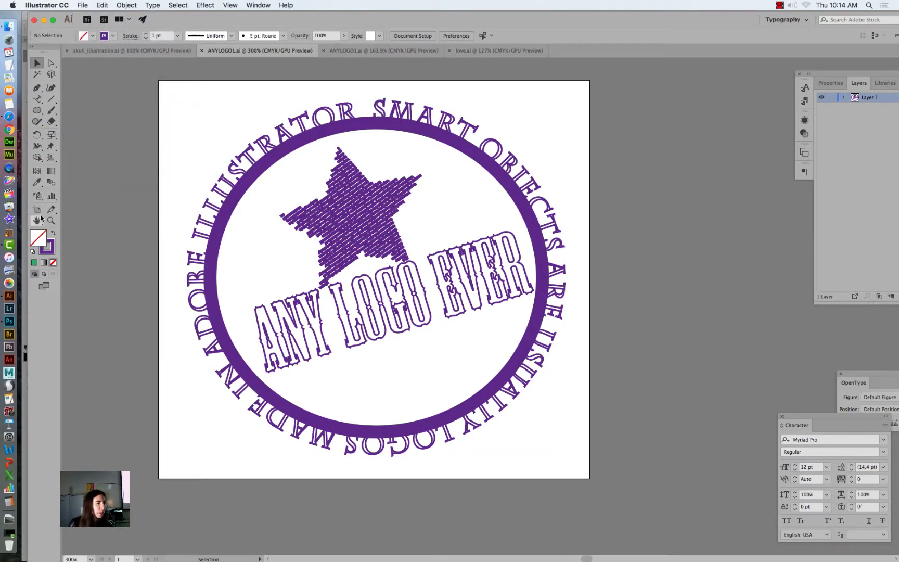
click(16, 322)
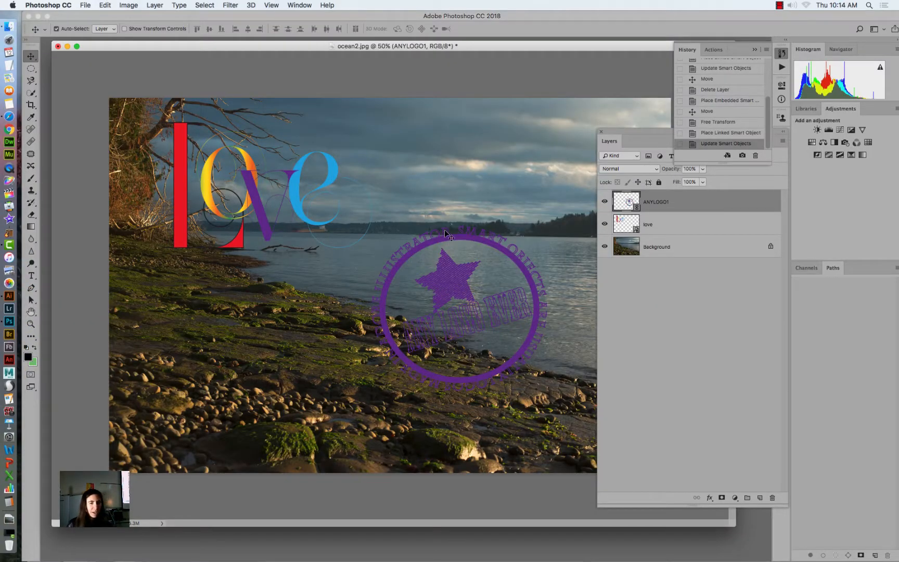
Move the linked logo across the rocky shore and up to the sky and horizon just right of the love artwork.
drag(458, 237, 305, 303)
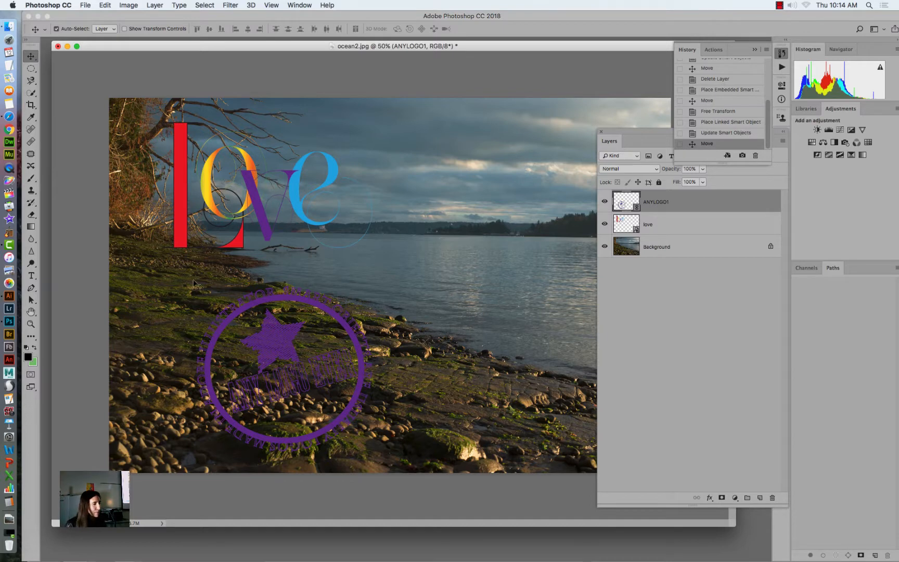
drag(264, 308, 471, 141)
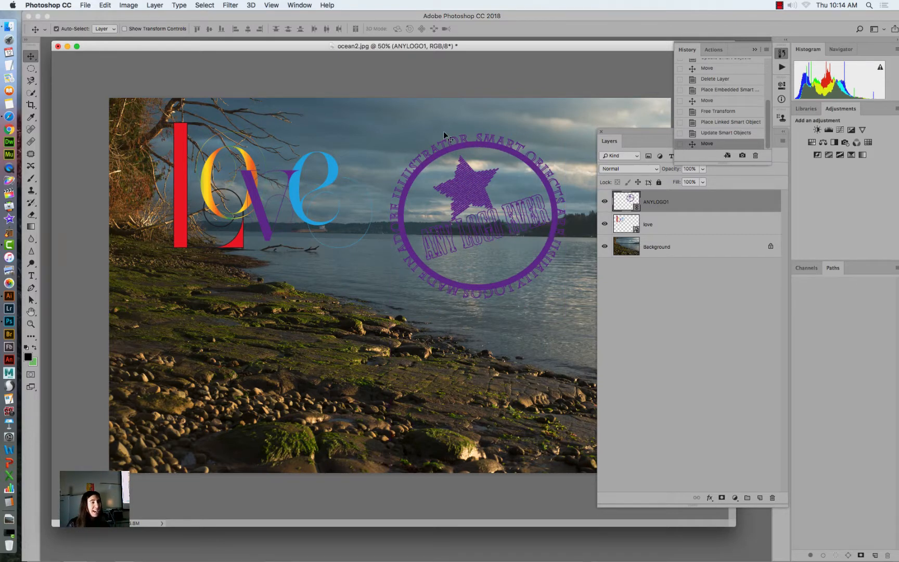
Place page 1 of sltechpadtrace.ai from the smart_vectors folder into the ocean photo as an embedded smart object, cropped to its bounding box.
click(83, 5)
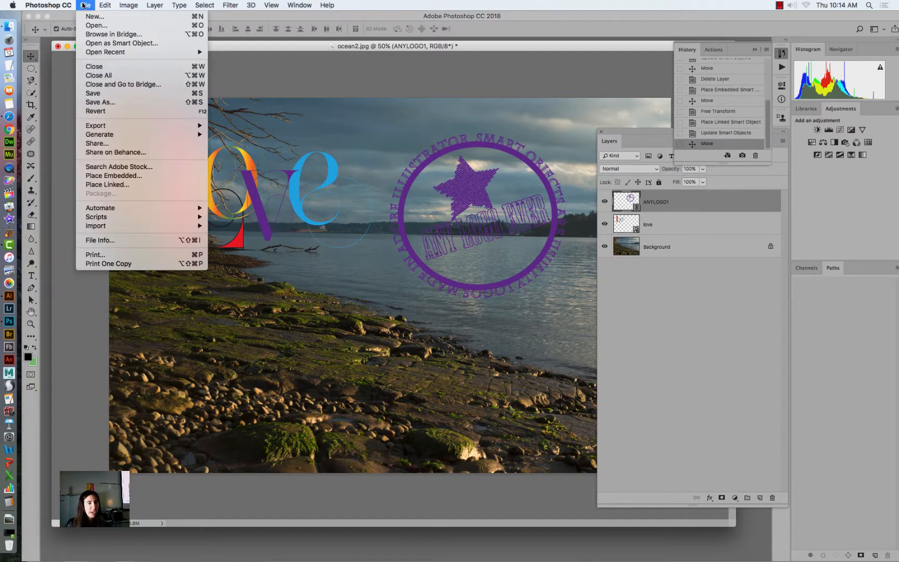
click(99, 184)
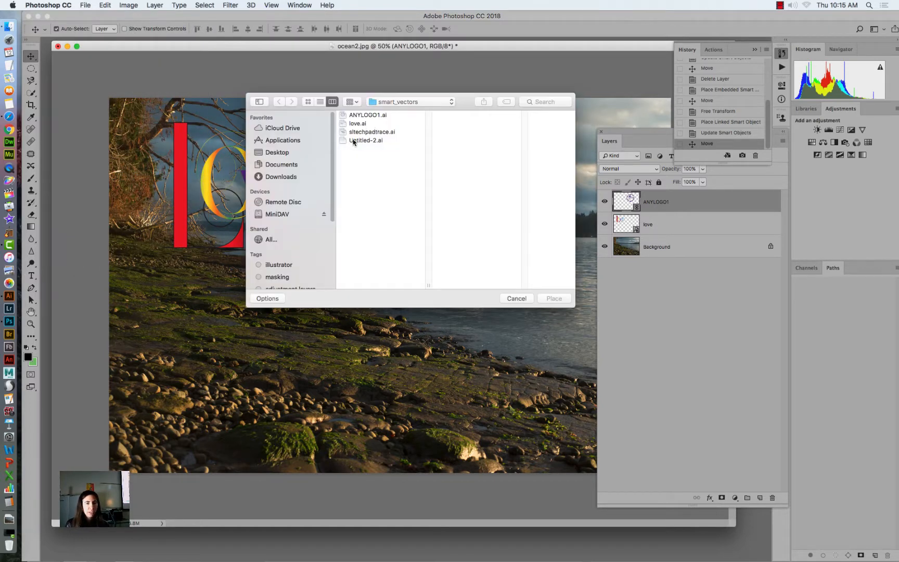
click(359, 133)
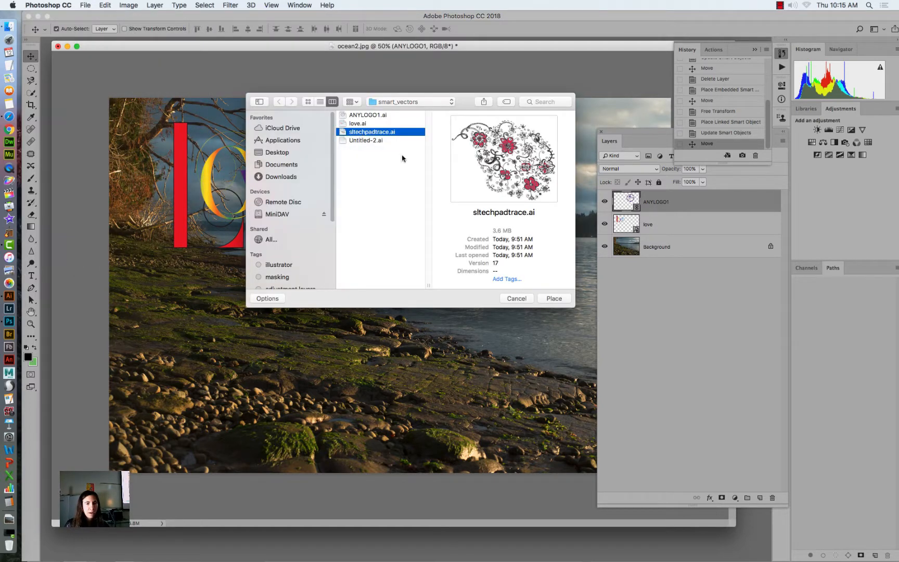
click(554, 298)
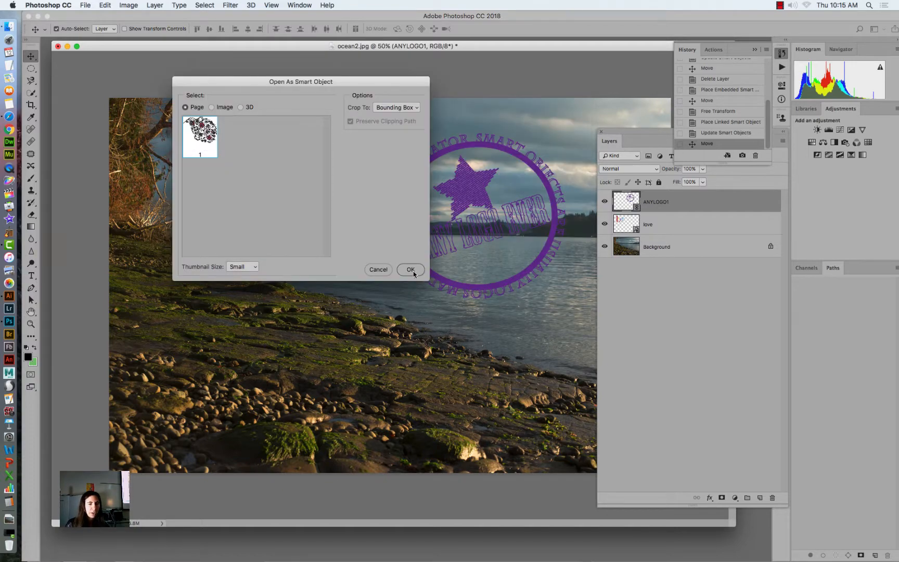
click(410, 269)
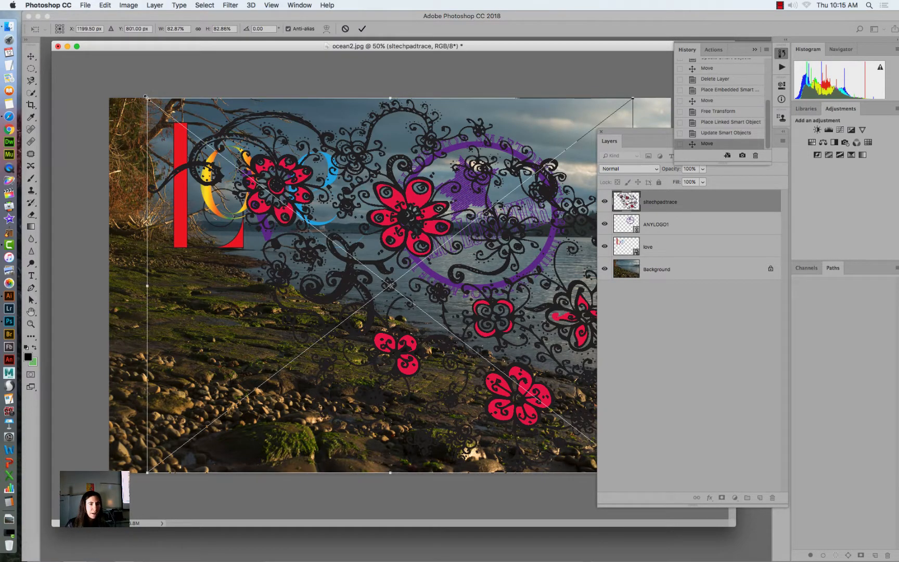
Scale the floral artwork to about 32%, rotate it about 176°, and place it on the rocks in the photo's lower-left area.
drag(147, 97, 444, 328)
drag(540, 359, 146, 300)
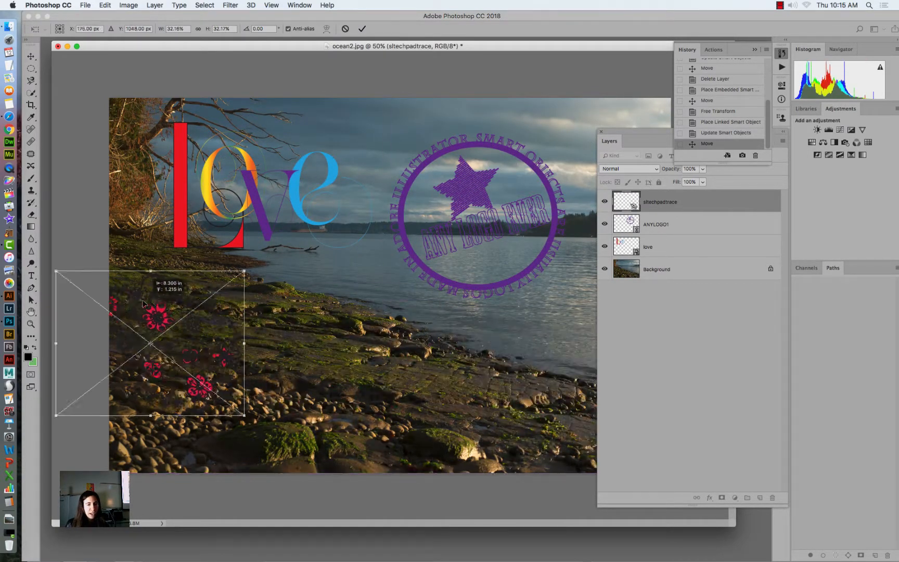
drag(242, 262, 42, 364)
drag(135, 325, 237, 342)
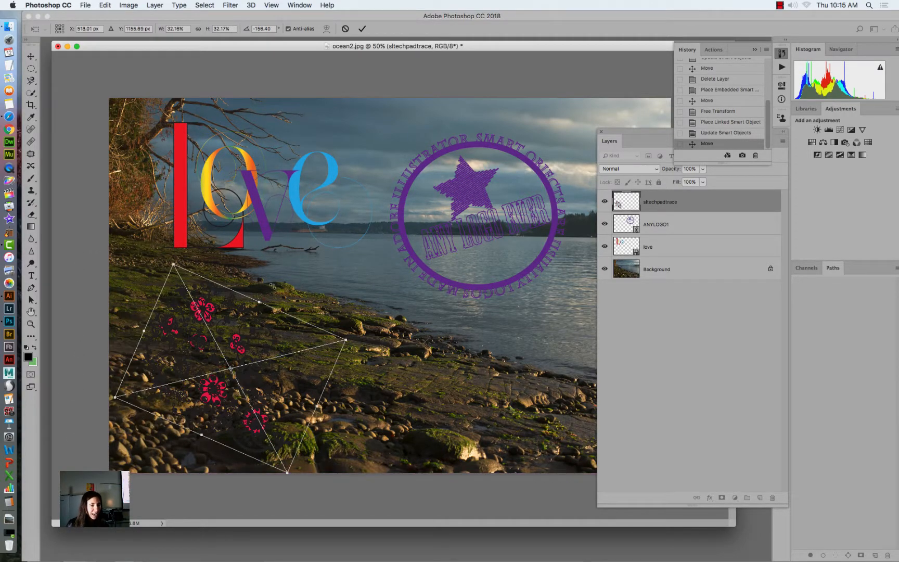
drag(272, 286, 229, 277)
mouse_move(214, 341)
mouse_down()
mouse_move(353, 199)
mouse_move(461, 123)
mouse_move(519, 277)
mouse_move(187, 327)
mouse_move(209, 361)
mouse_up()
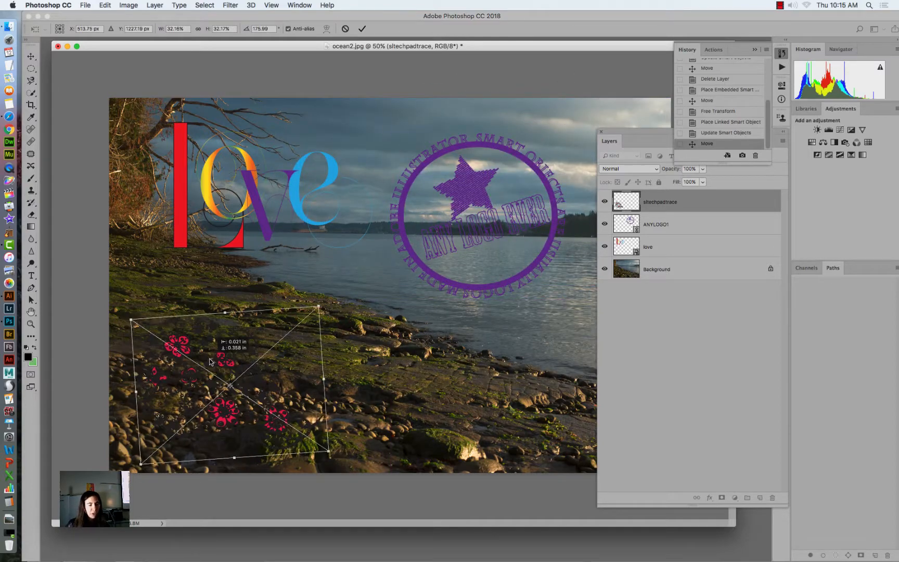
key(Return)
Place the text star Untitled-2.ai from the smart_vectors folder as an embedded smart object, cropped to its bounding box.
click(85, 6)
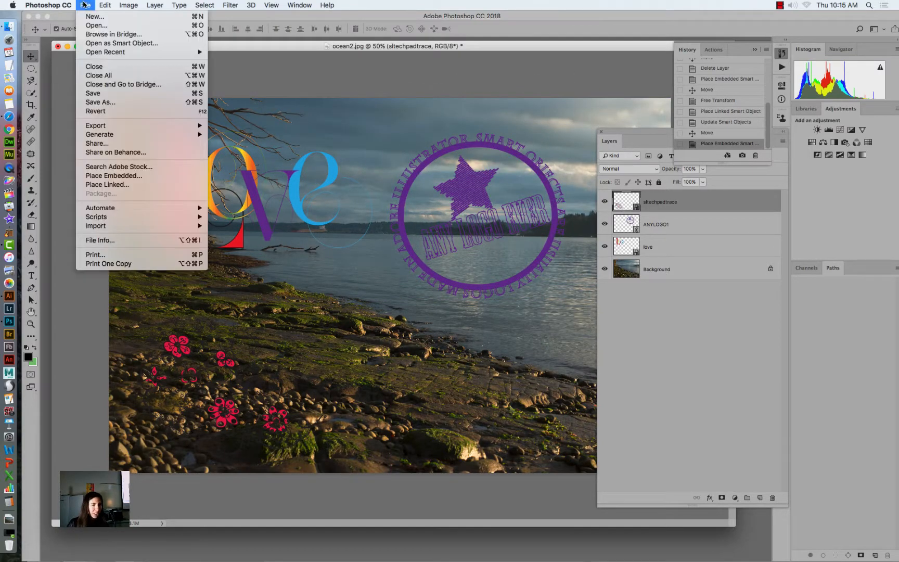
click(101, 177)
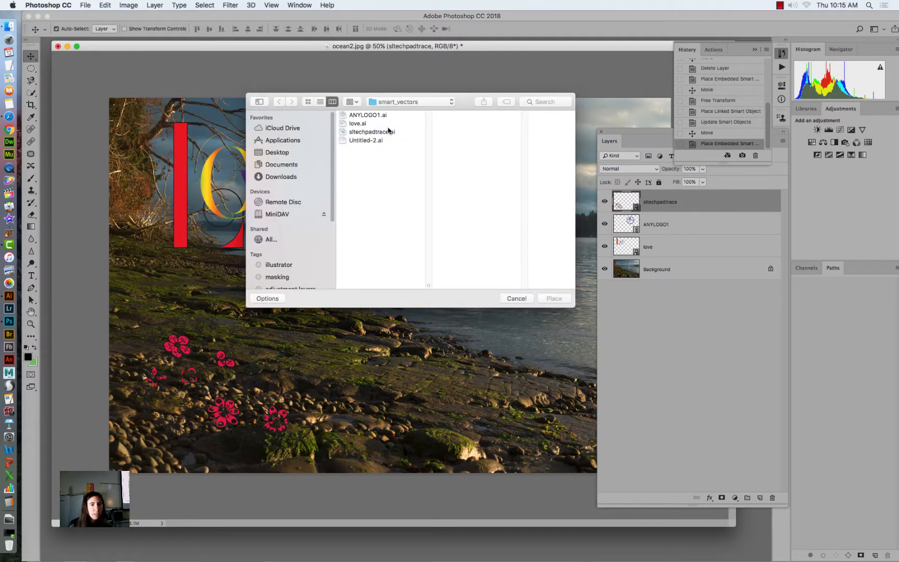
click(363, 142)
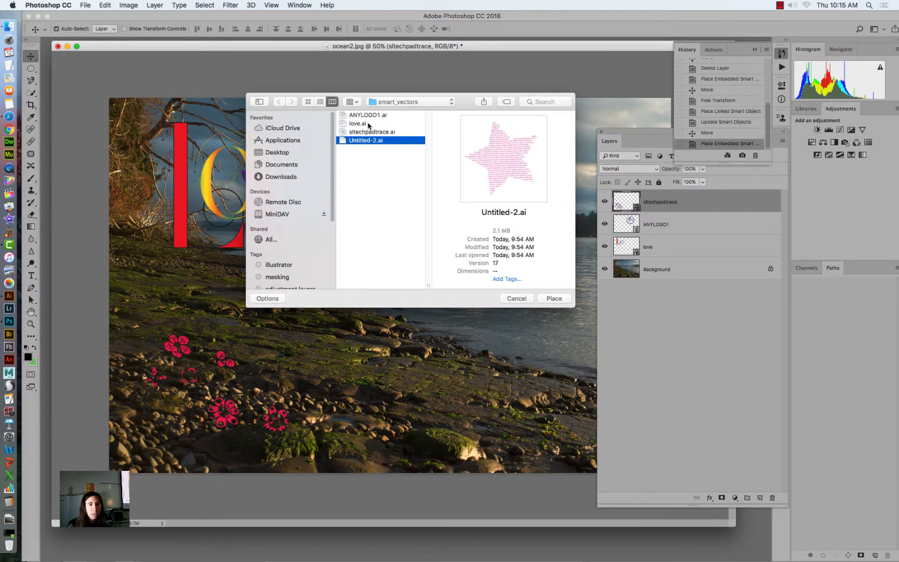
click(552, 298)
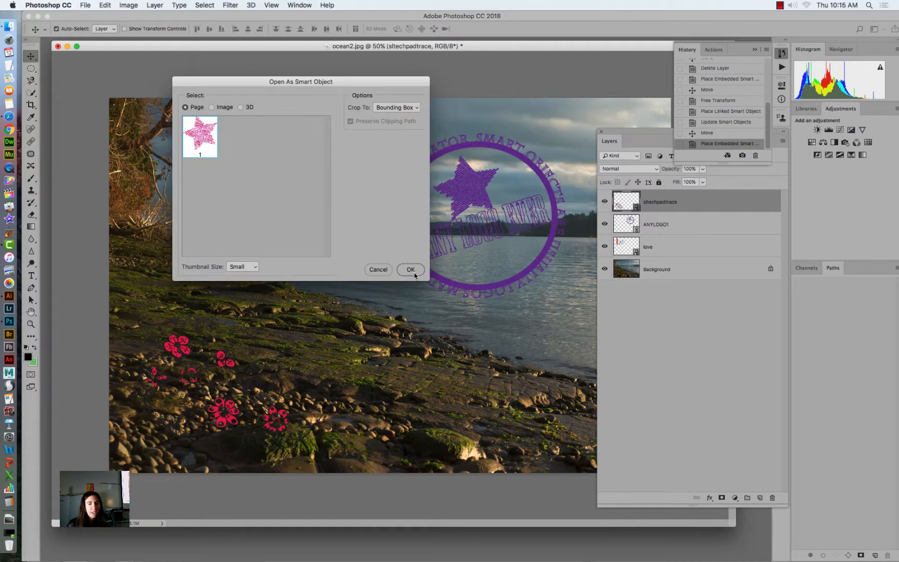
click(410, 270)
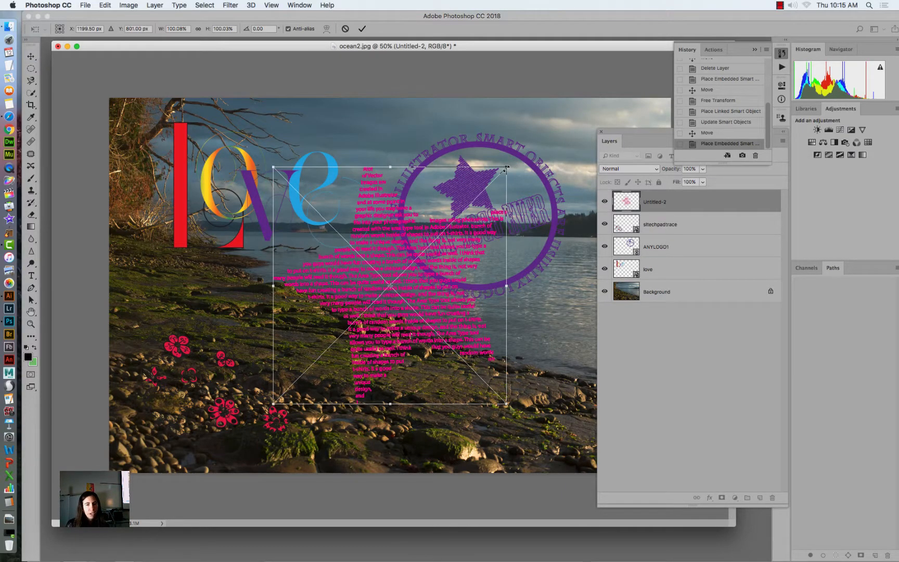
Shrink the pink text star and place it on the rocky shore in the photo's lower-right area.
drag(506, 168, 358, 316)
drag(333, 349, 482, 398)
key(Return)
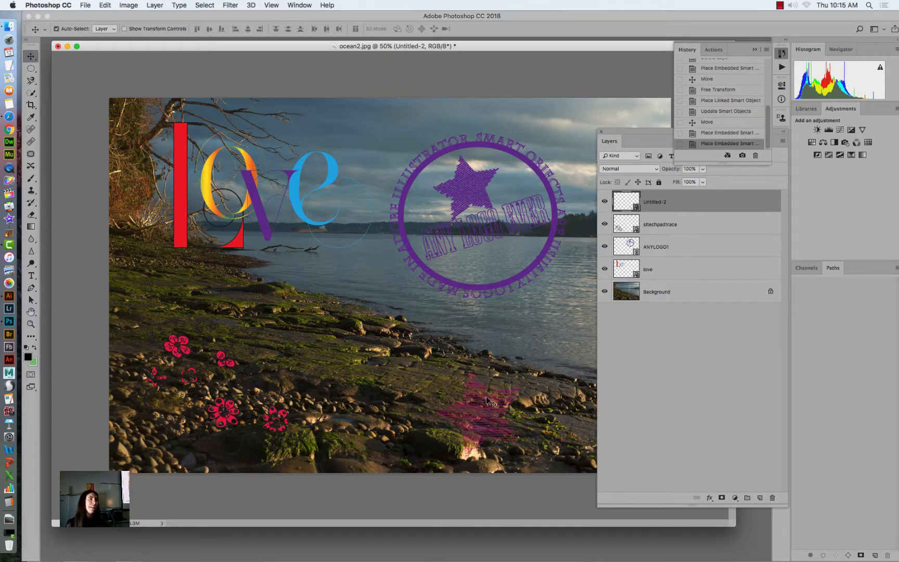
Place skull_illustration.ai from the vector_smartobjects folder on the Desktop as an embedded smart object, cropped to its bounding box.
click(83, 6)
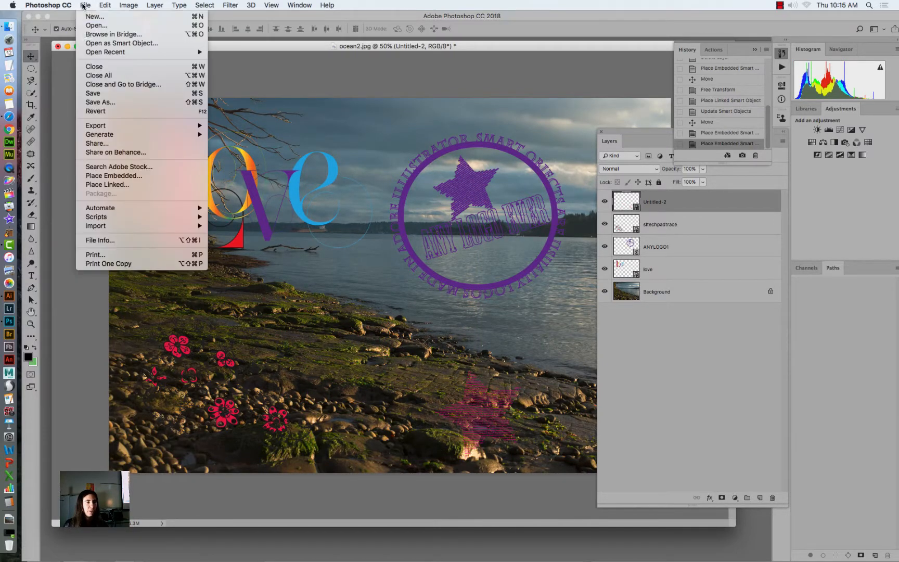
click(95, 184)
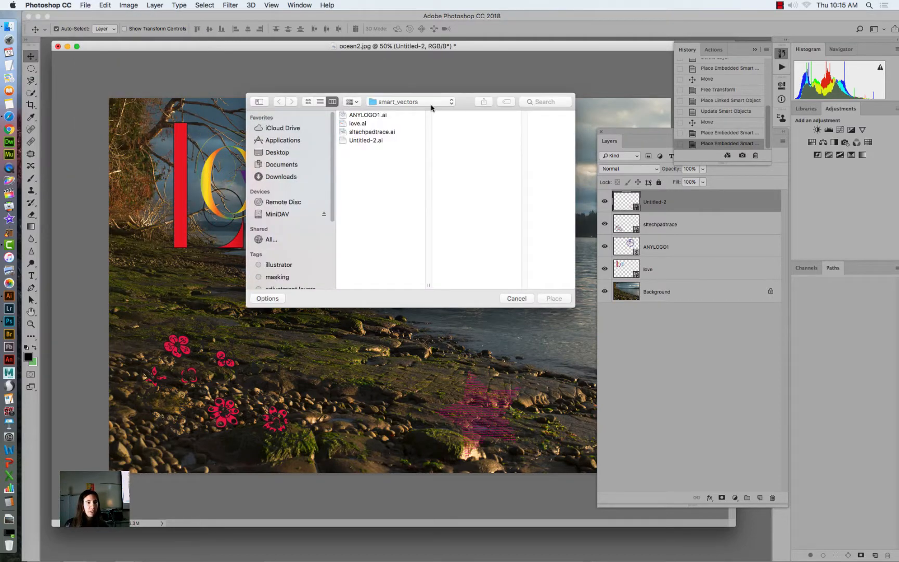
click(291, 153)
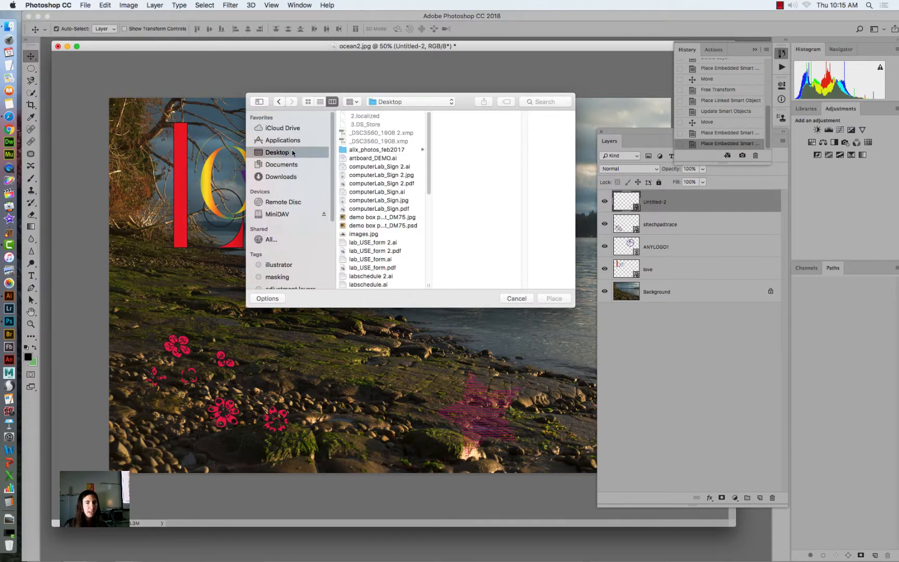
drag(430, 158, 437, 254)
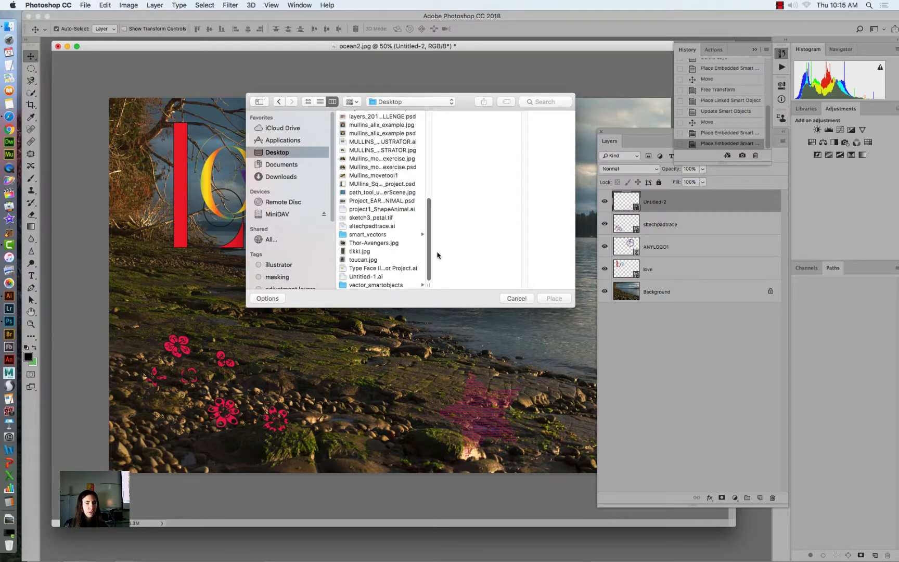
click(375, 286)
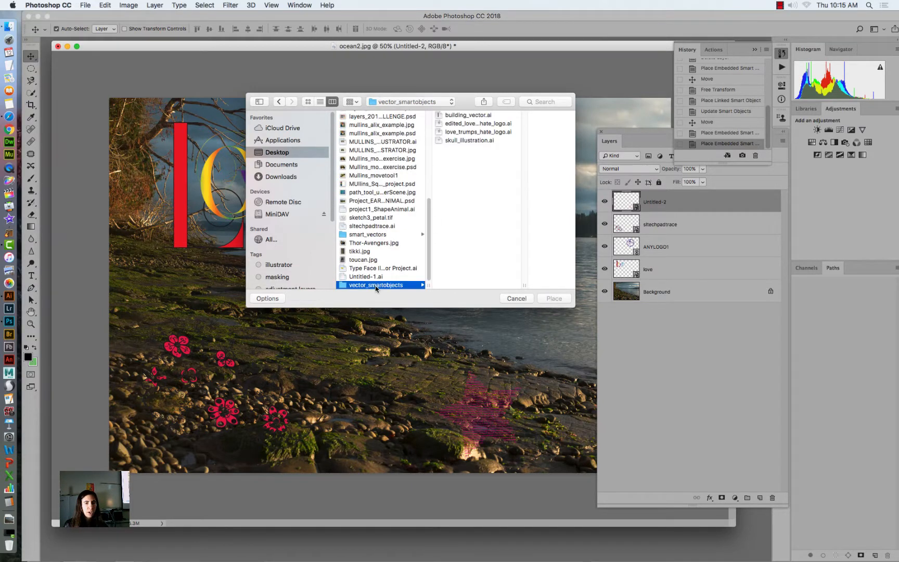
click(472, 140)
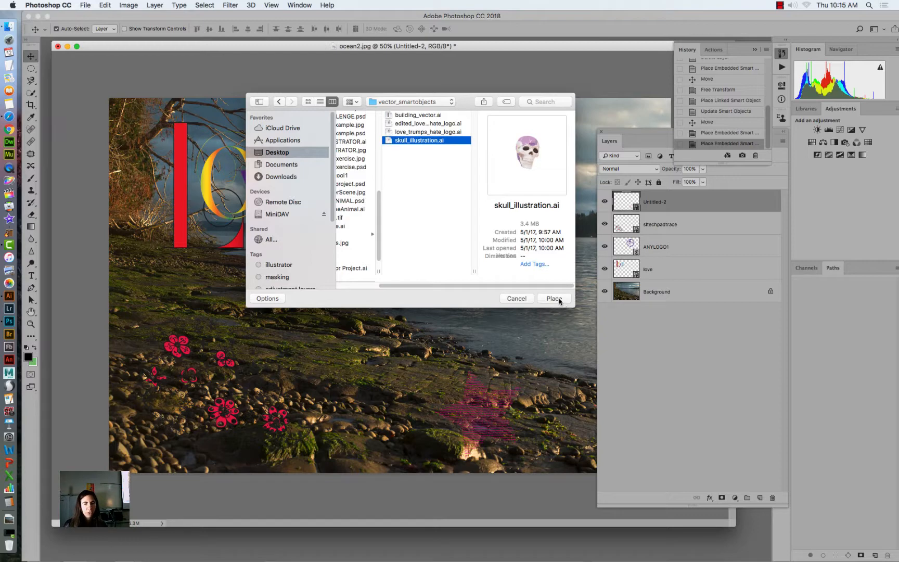
click(554, 298)
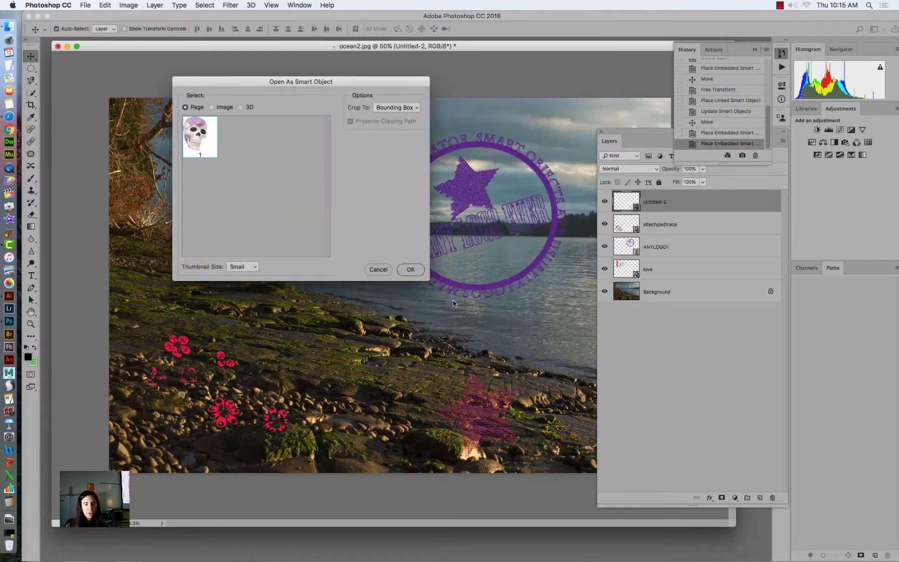
click(410, 270)
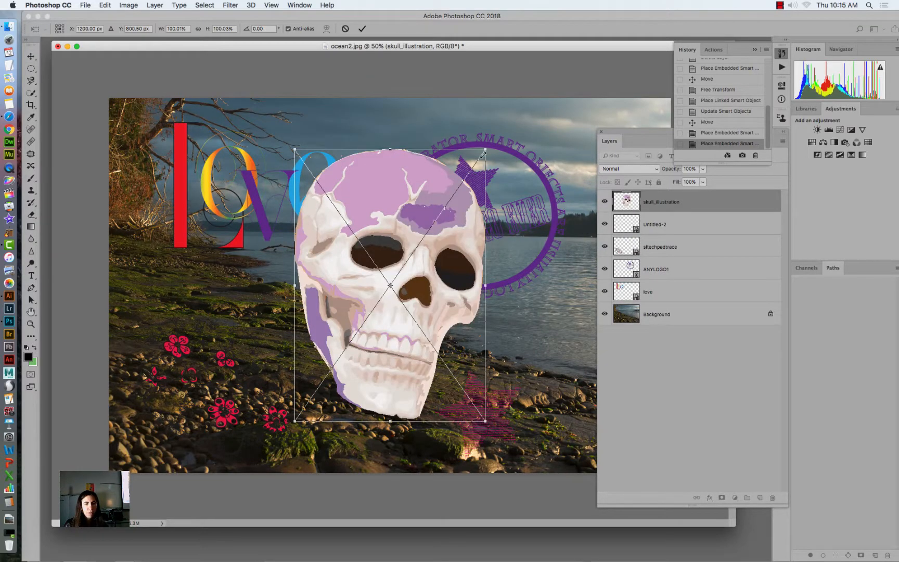
Scale the skull to about 37% and position it on the shoreline between the flowers and the text star.
drag(483, 154, 345, 311)
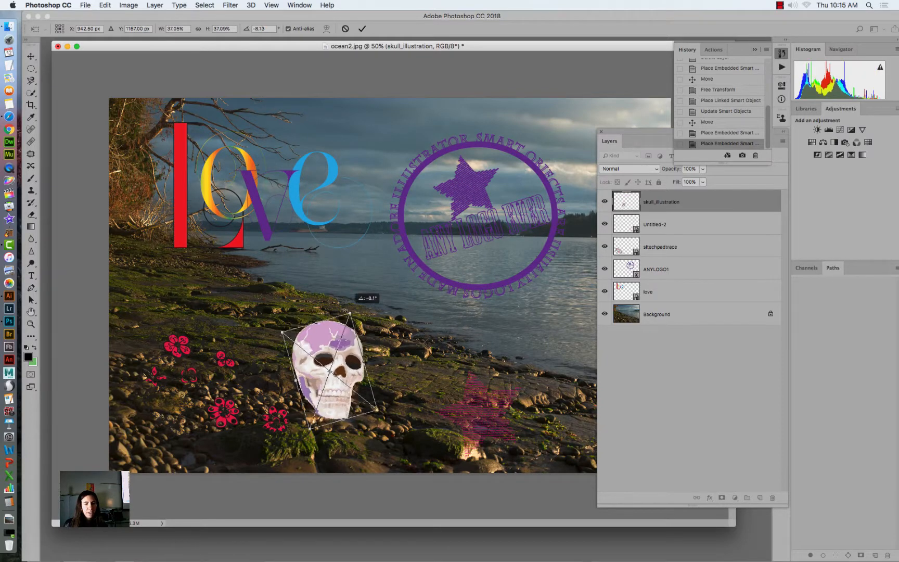
key(Return)
drag(346, 348, 347, 300)
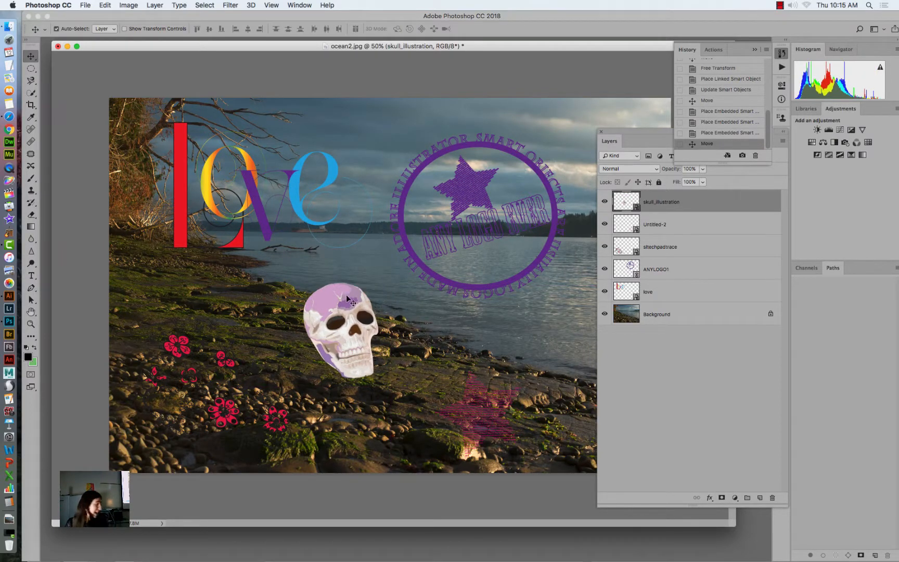
Hide the skull_illustration, Untitled-2, sltechpadtrace, ANYLOGO1 and love layers, leaving only the Background visible.
click(604, 201)
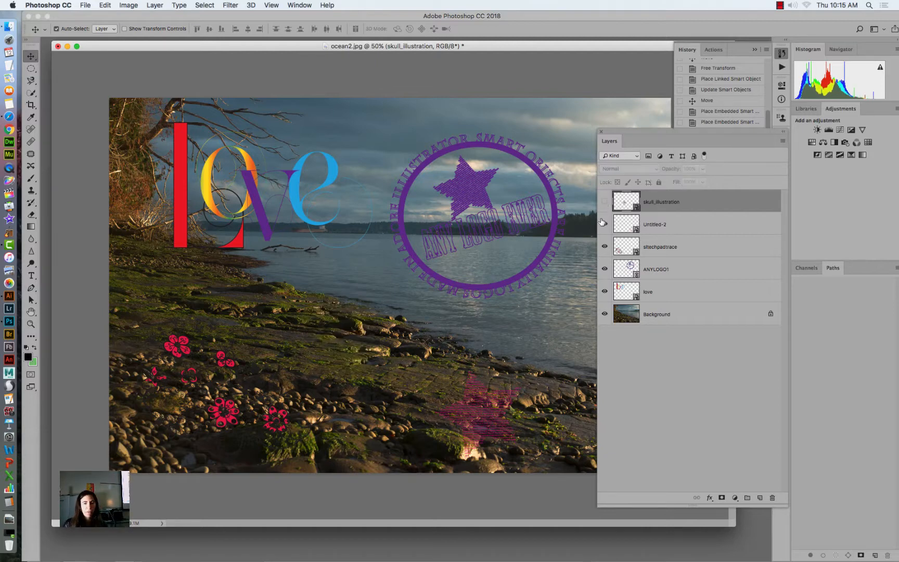
click(603, 224)
click(604, 246)
click(605, 269)
click(606, 291)
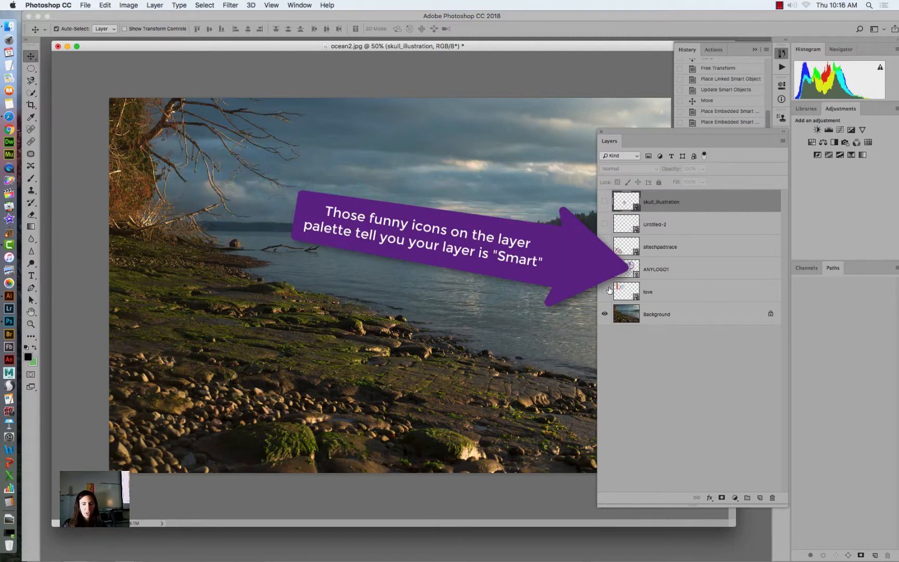
Show and select the ANYLOGO1 layer, and move the logo to the middle of the photo over the sky and horizon.
click(604, 269)
click(668, 270)
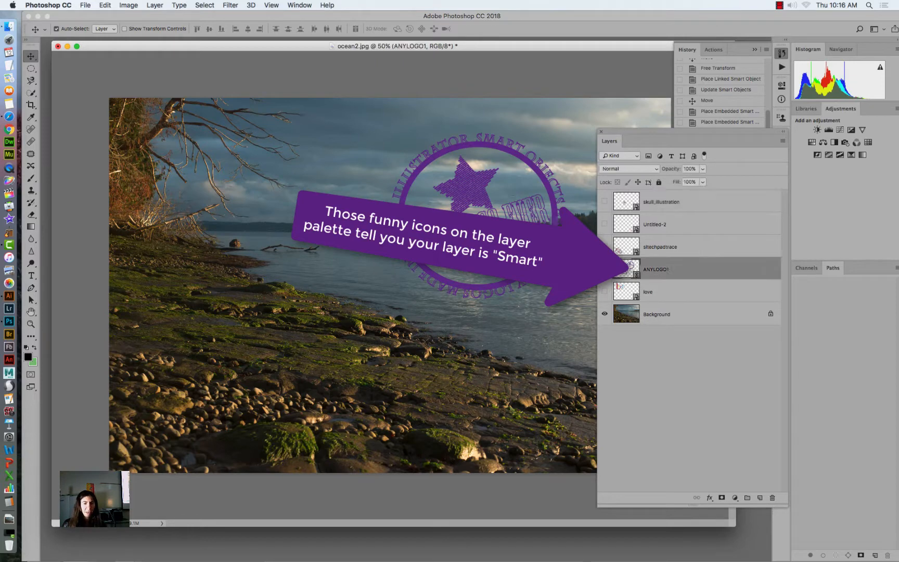
drag(472, 188, 218, 338)
drag(250, 310, 407, 149)
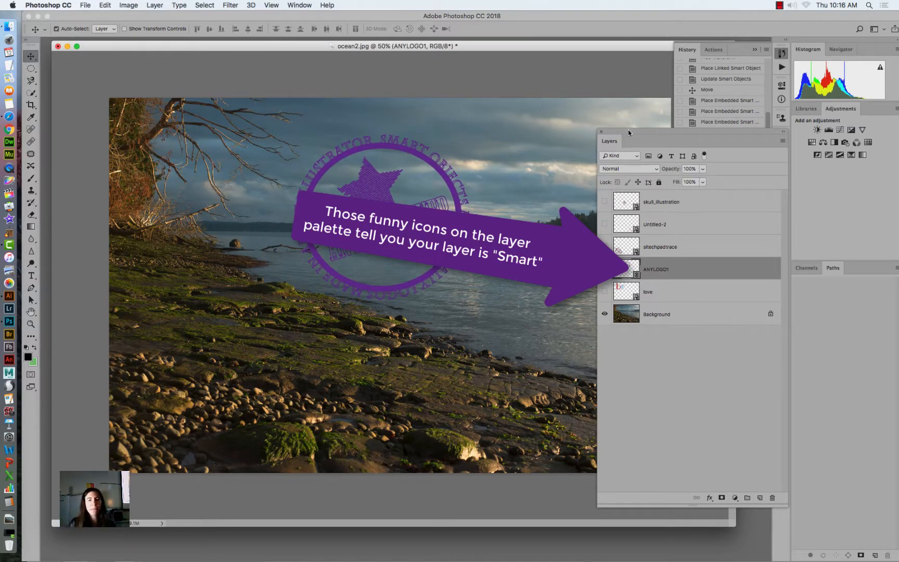
Add a Color Overlay effect with Normal blend mode and 100% opacity to the ANYLOGO1 layer, comparing the logo with the overlay off and on.
drag(626, 129, 571, 30)
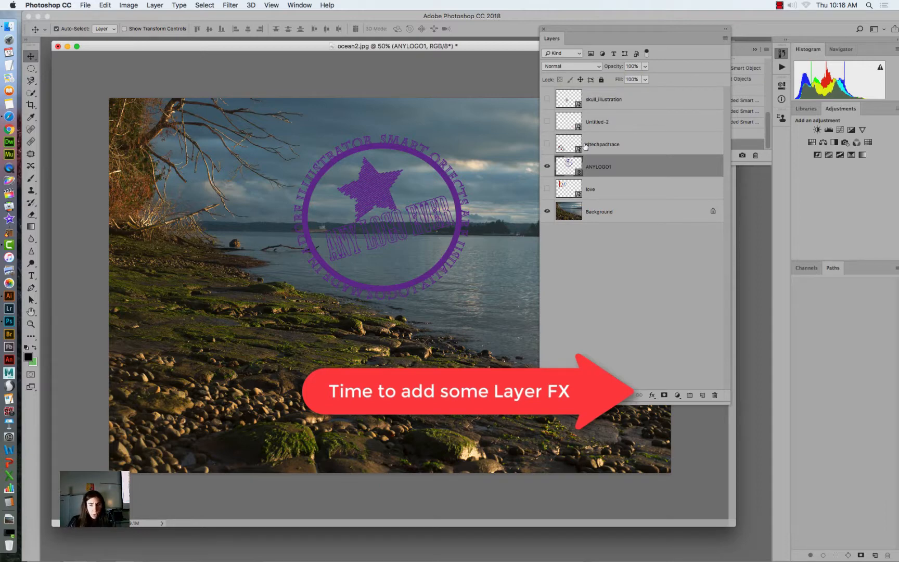
click(651, 396)
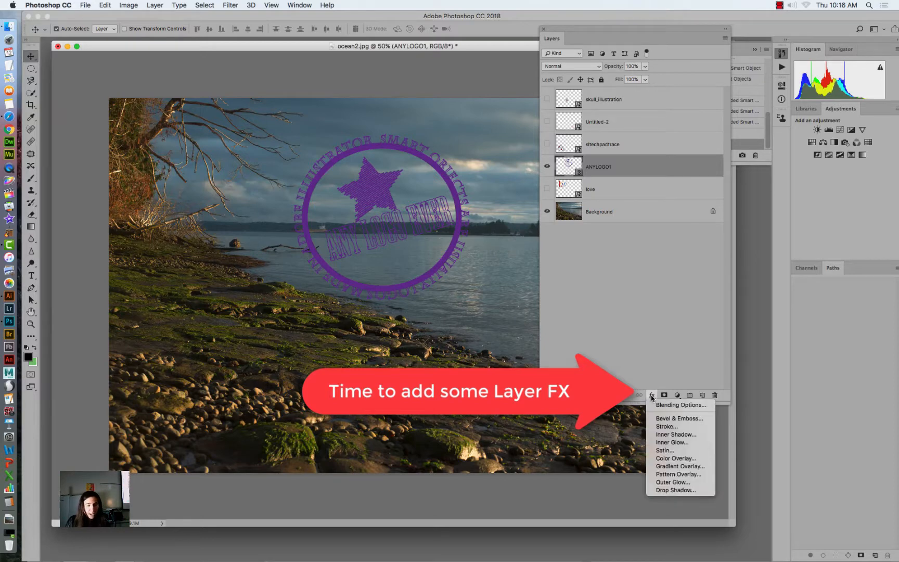
click(674, 458)
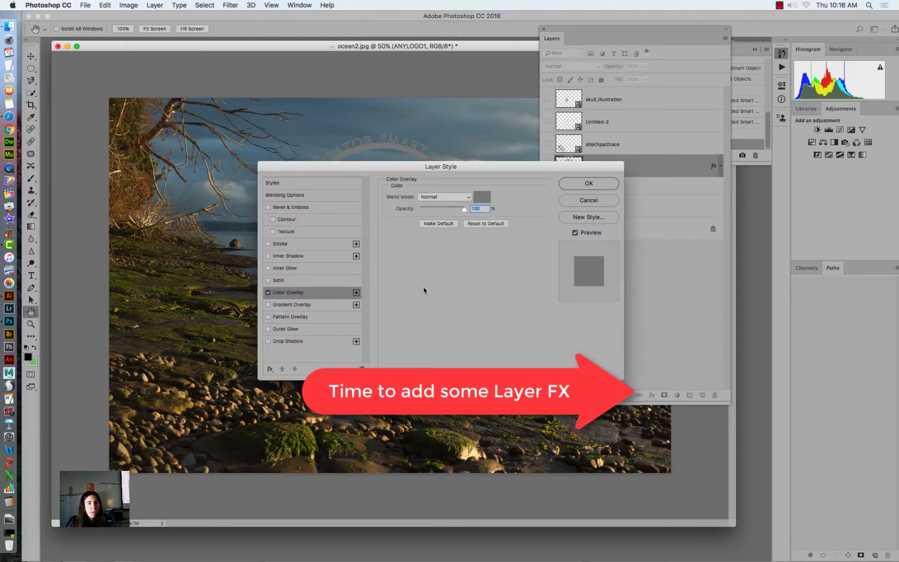
drag(354, 168, 560, 261)
click(478, 383)
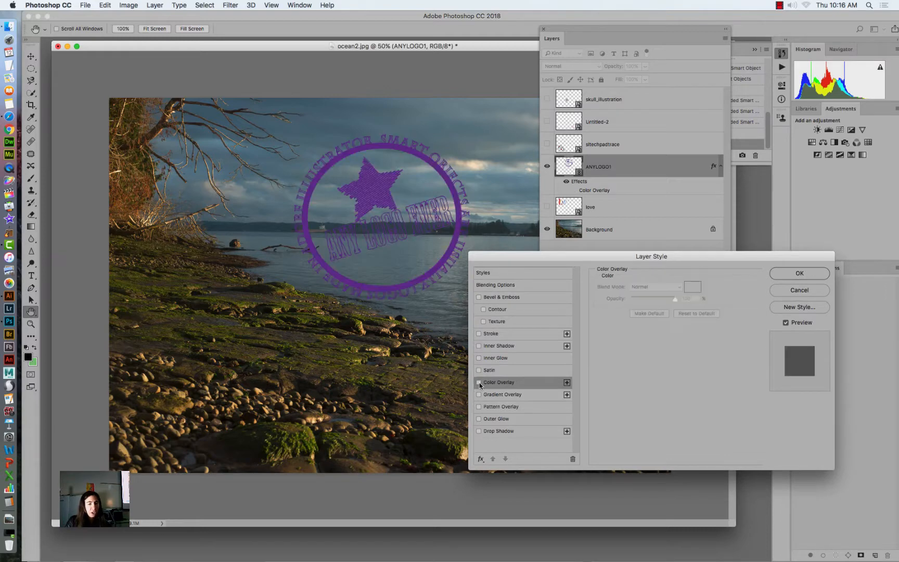
click(478, 383)
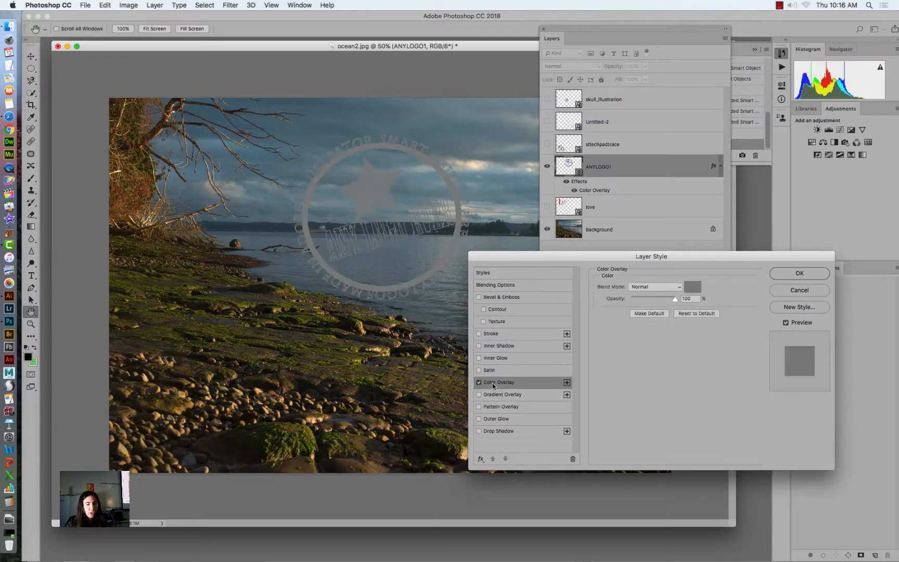
Set the logo's overlay colour to the near-white pink f6eeee.
click(693, 288)
click(423, 248)
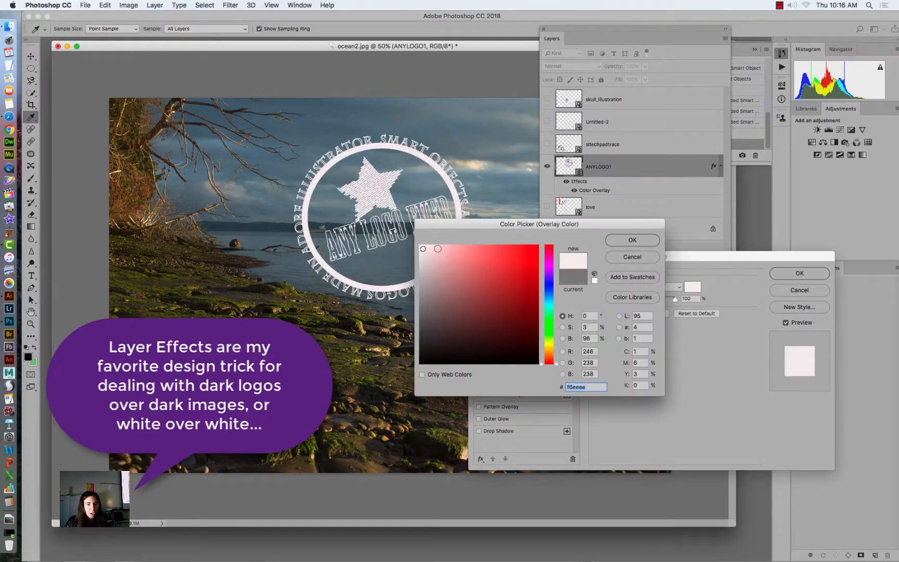
click(624, 239)
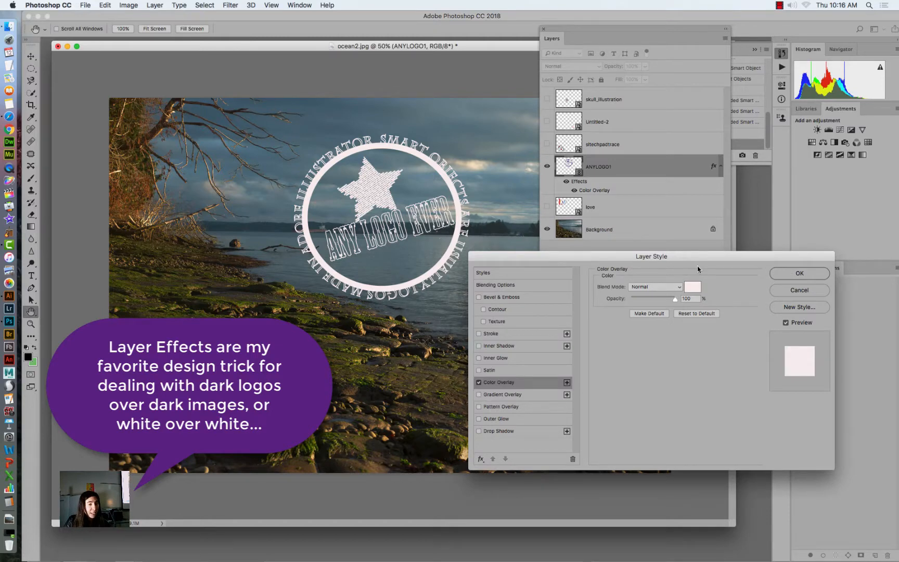
Accept the logo's Color Overlay settings and move the logo down over the rocks in the photo's lower-left area.
drag(552, 259, 241, 318)
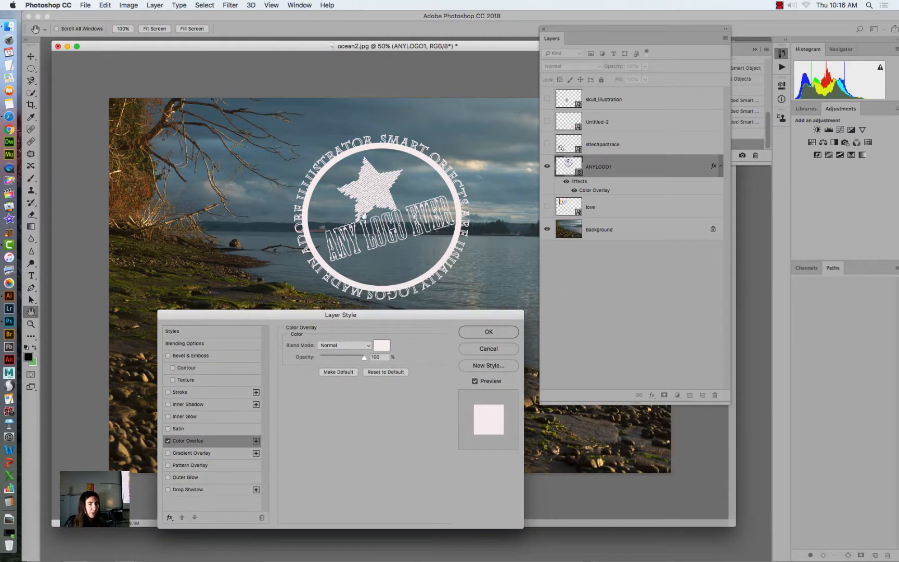
click(488, 332)
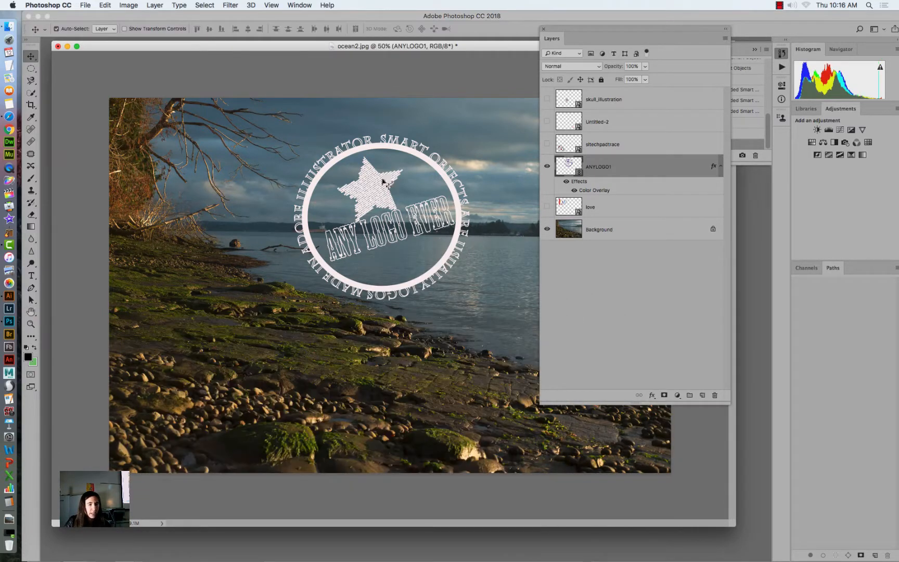
key(v)
drag(384, 182, 211, 341)
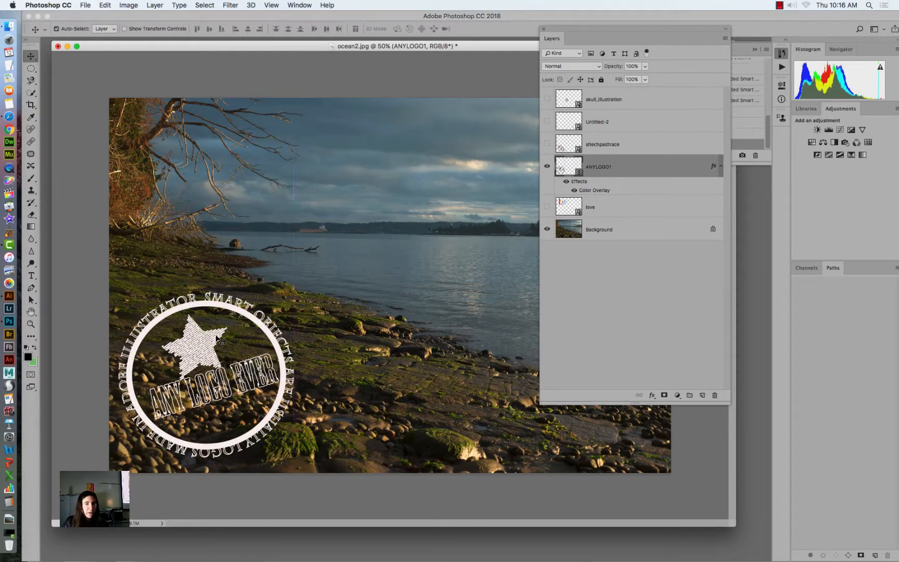
Compare the logo over the dark rocks with its Color Overlay effect off and on, leaving the effect enabled.
drag(600, 24, 525, 27)
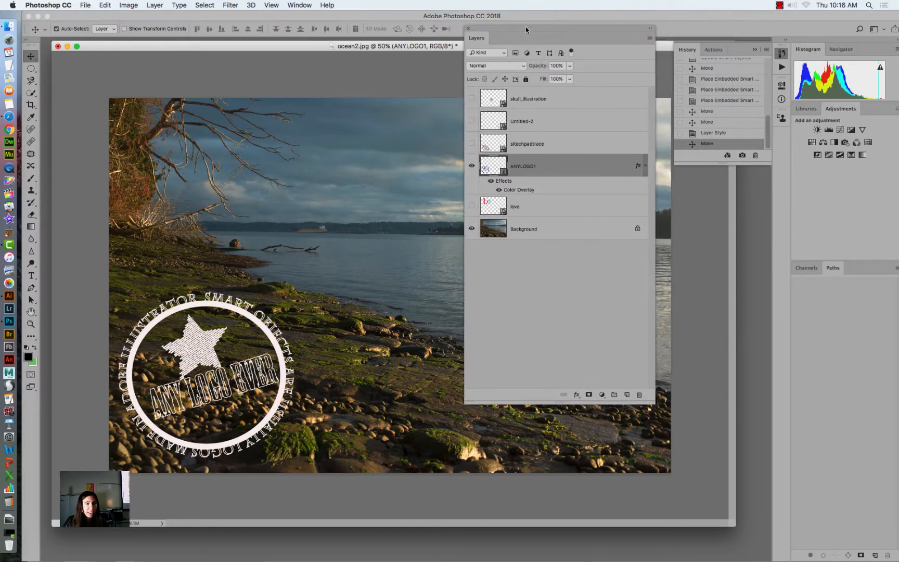
click(499, 190)
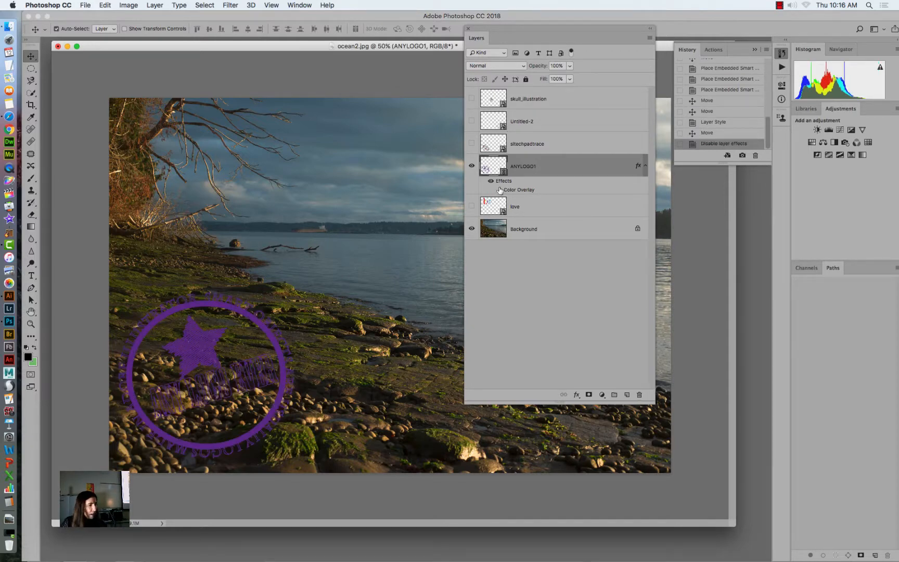
click(498, 190)
click(499, 190)
click(499, 190)
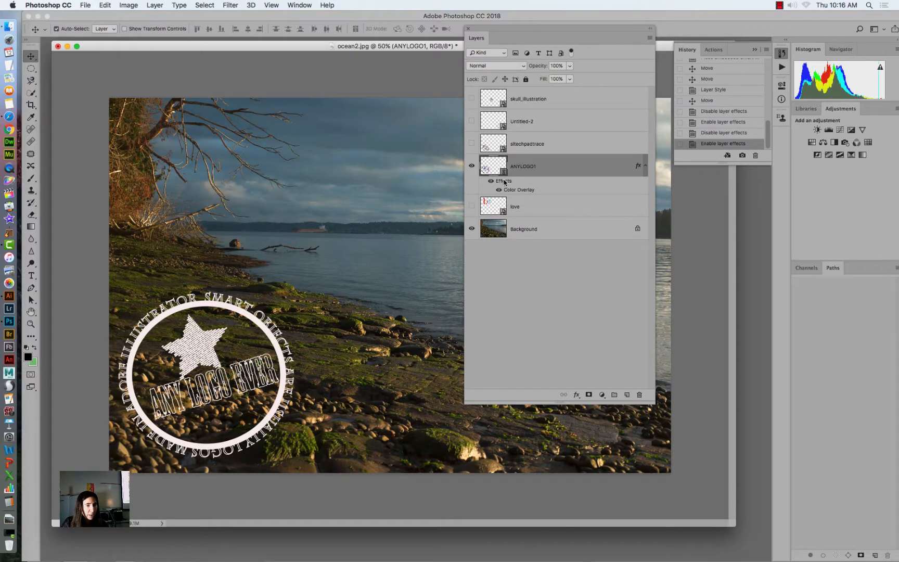
Add a 35% Multiply Drop Shadow to ANYLOGO1 with distance 20 px, spread 26% and size 166 px, and shift the logo slightly up and right.
double_click(504, 182)
drag(275, 317, 476, 139)
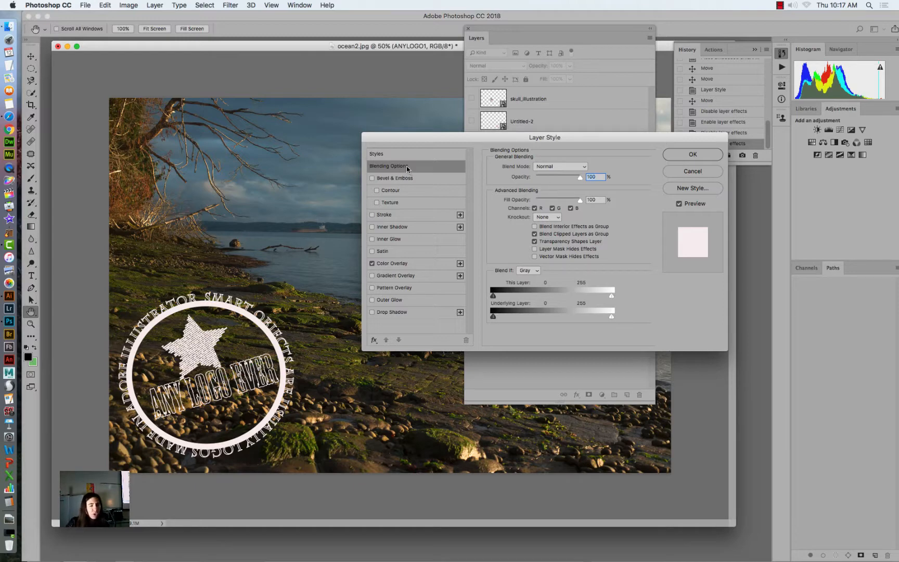
click(380, 313)
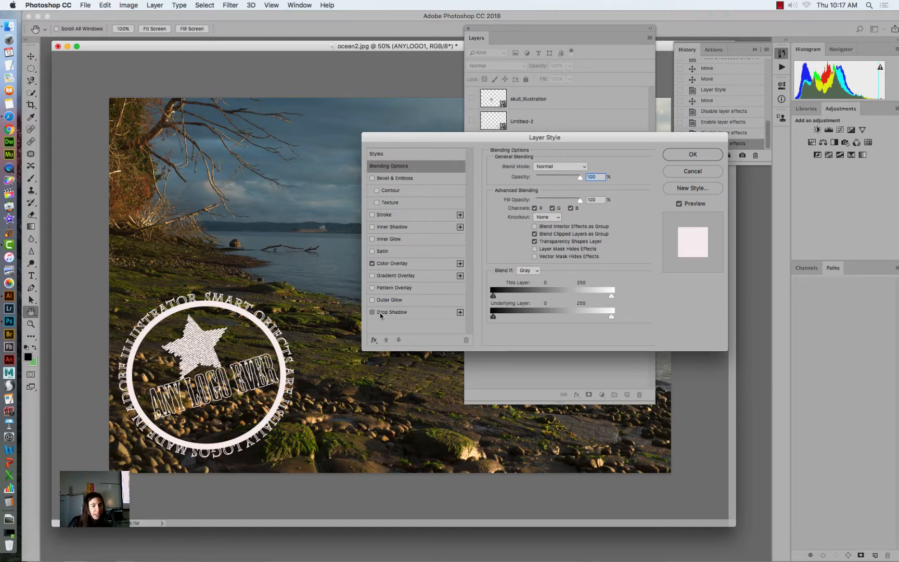
drag(524, 208, 555, 234)
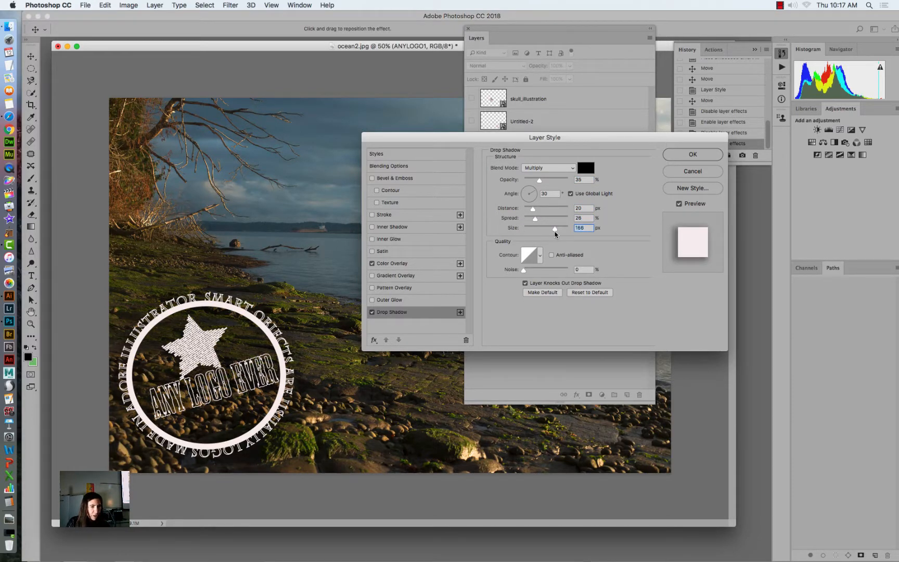
click(693, 156)
drag(249, 319, 268, 306)
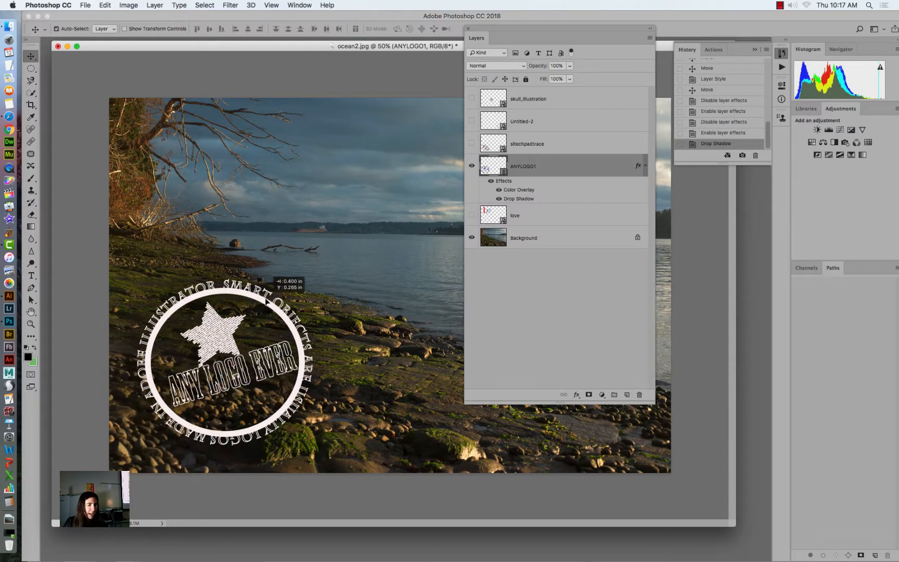
Hide the ANYLOGO1 layer, show skull_illustration, and move the skull onto the rocks in the photo's lower-left area.
click(471, 166)
click(471, 99)
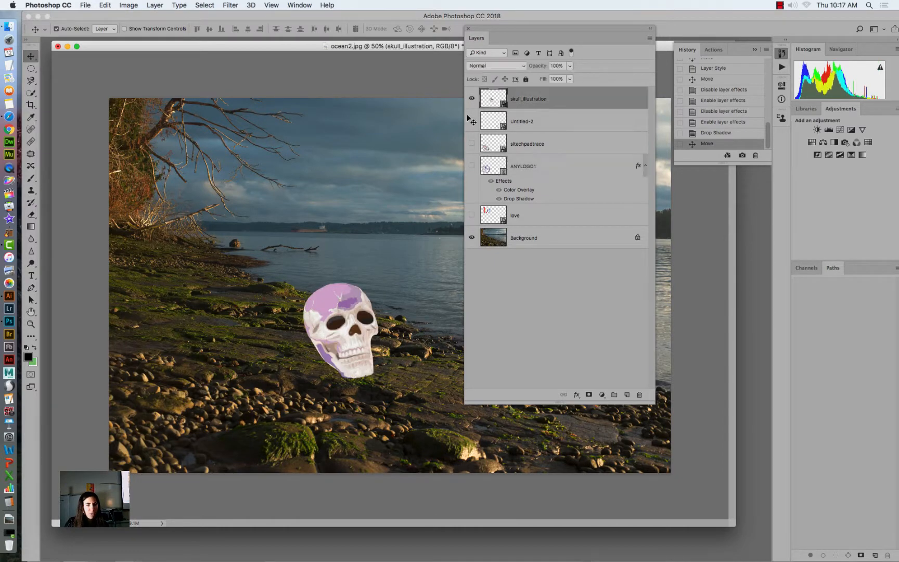
drag(347, 306, 223, 354)
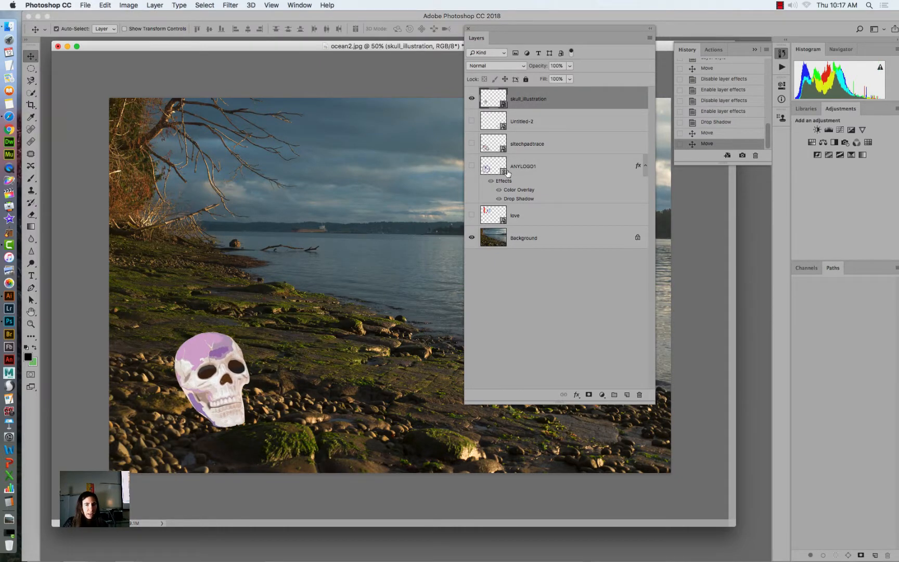
Add a Screen Outer Glow at 35% opacity to the skull_illustration layer, with 16% spread and 120 px size.
click(576, 395)
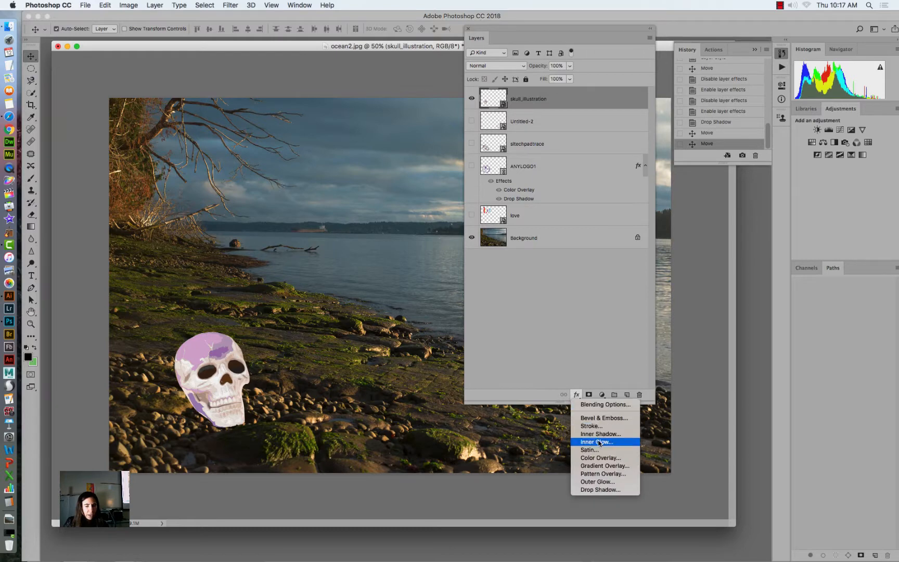
click(595, 482)
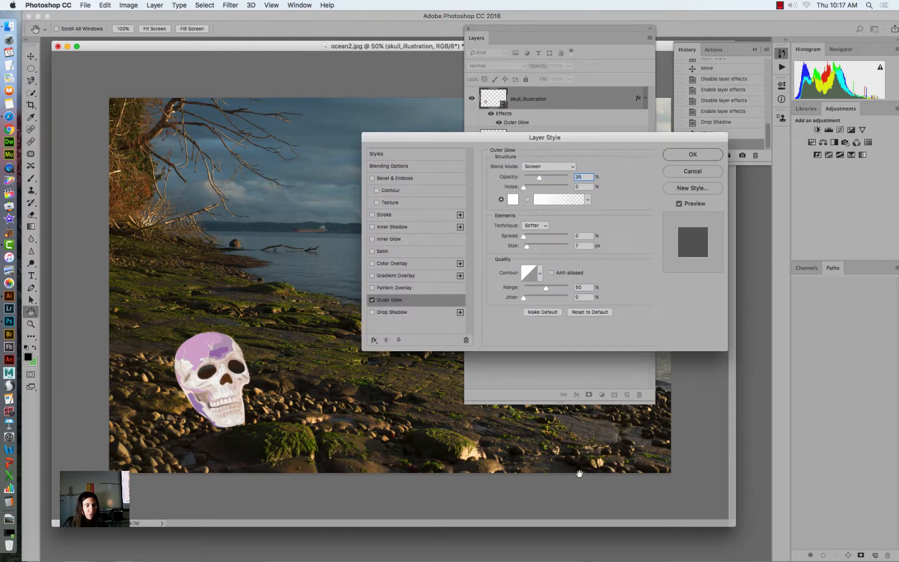
mouse_move(526, 246)
mouse_down()
mouse_move(549, 246)
mouse_move(528, 240)
mouse_up()
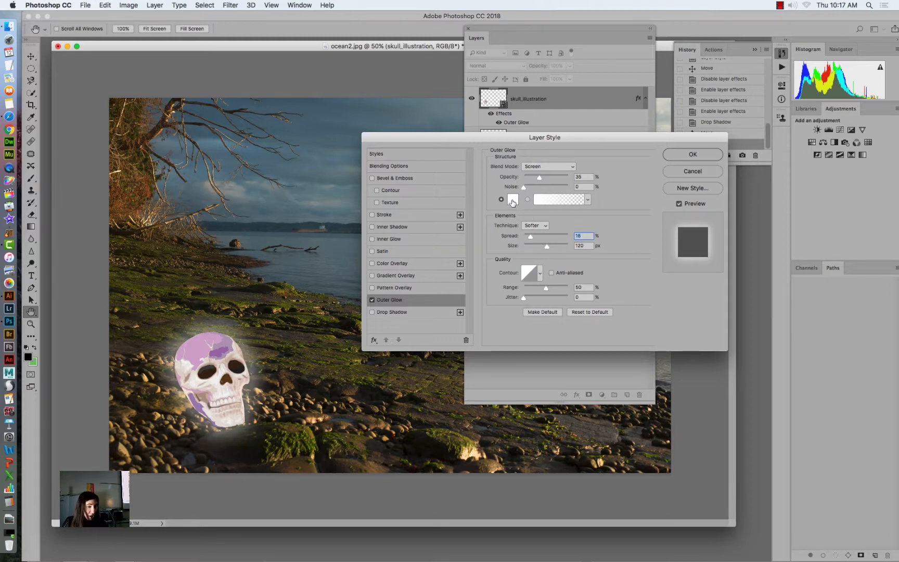
Set the skull's outer glow colour to the bright red f60404 and shift the skull slightly up and left.
click(512, 201)
click(536, 248)
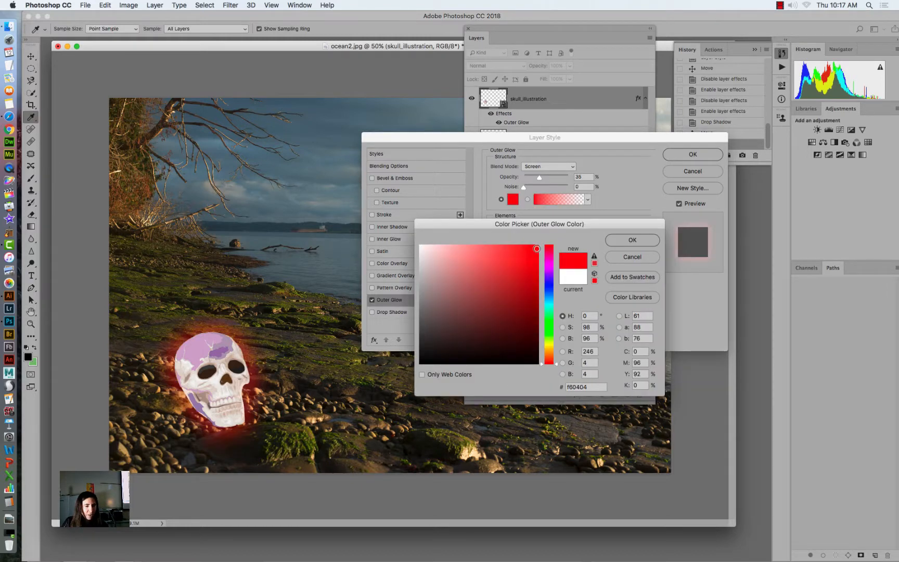
click(636, 244)
click(693, 155)
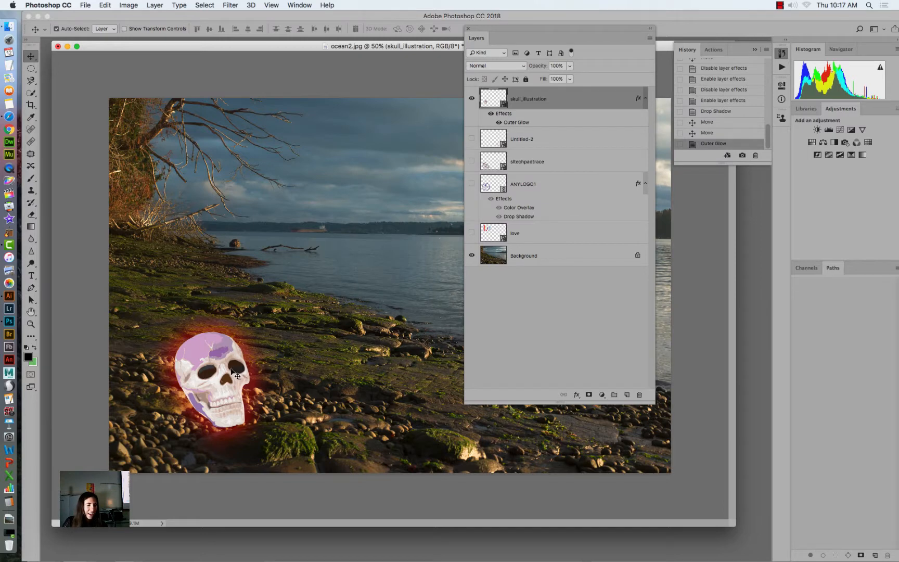
drag(240, 356, 195, 340)
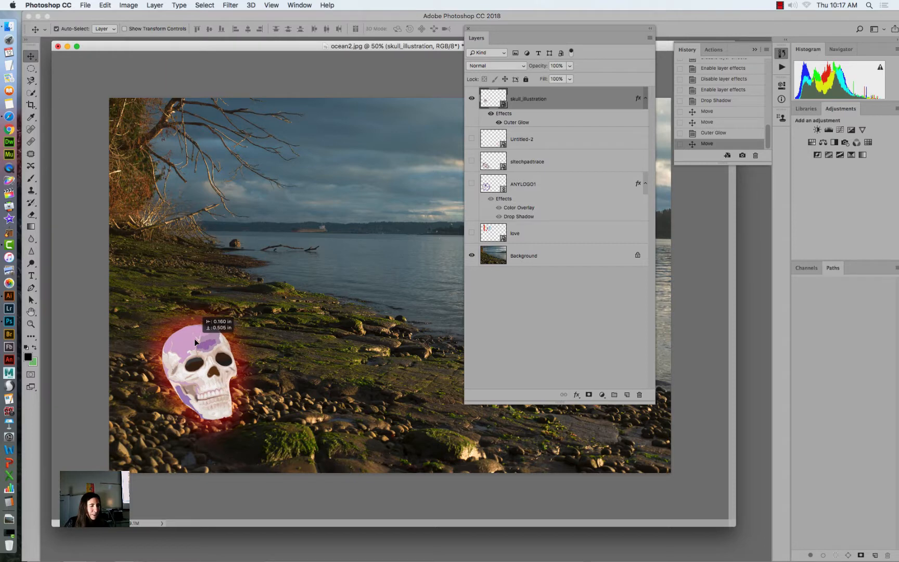
Add a Color Overlay to the skull_illustration layer and set its colour to the pale cream f1f2db.
double_click(504, 114)
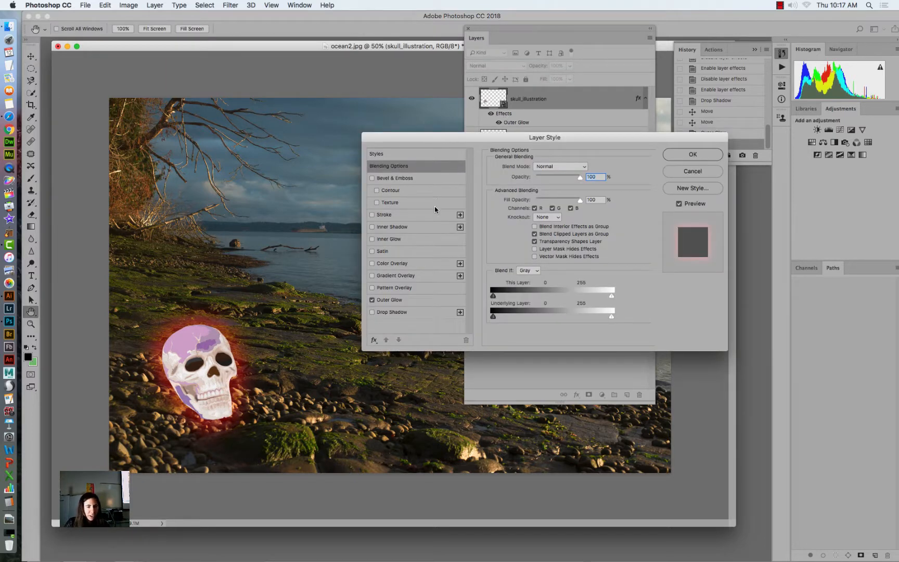
click(385, 263)
click(584, 169)
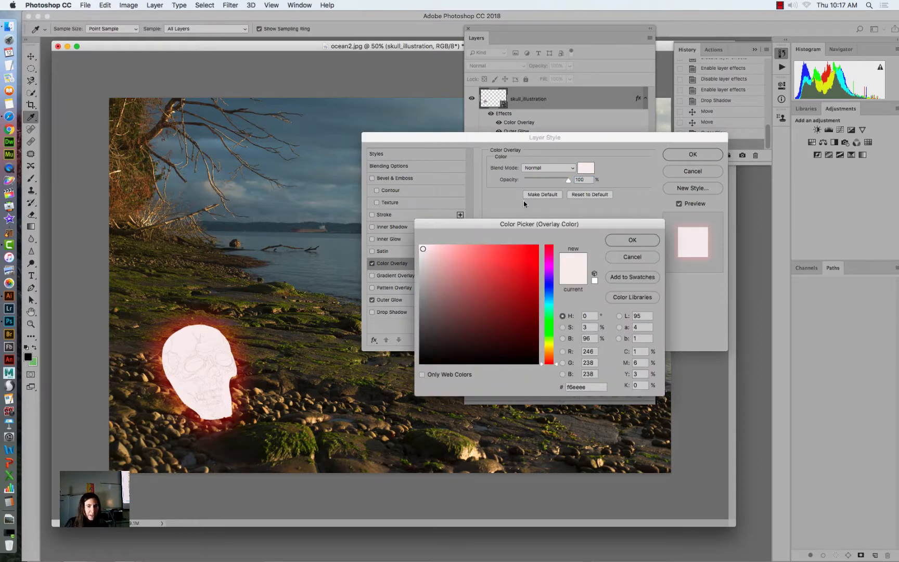
click(549, 343)
click(463, 252)
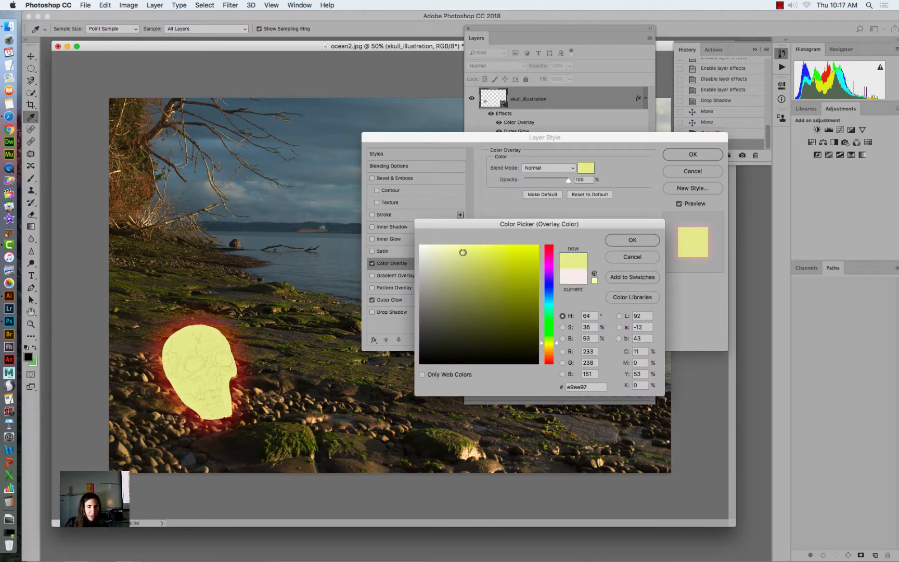
click(430, 250)
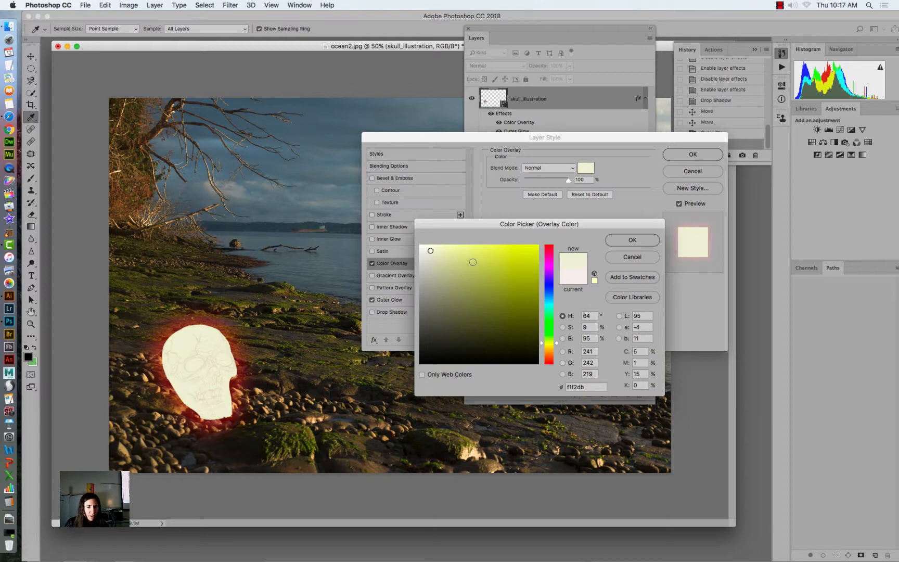
click(631, 242)
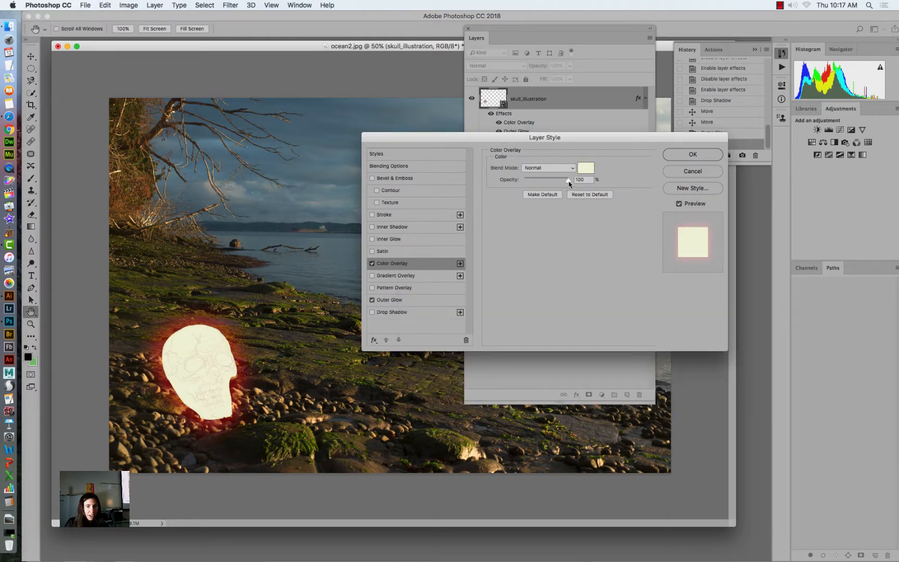
Try lower opacity and Multiply on the skull's Color Overlay, and settle on Overlay blend mode at 90% opacity.
drag(569, 184, 545, 183)
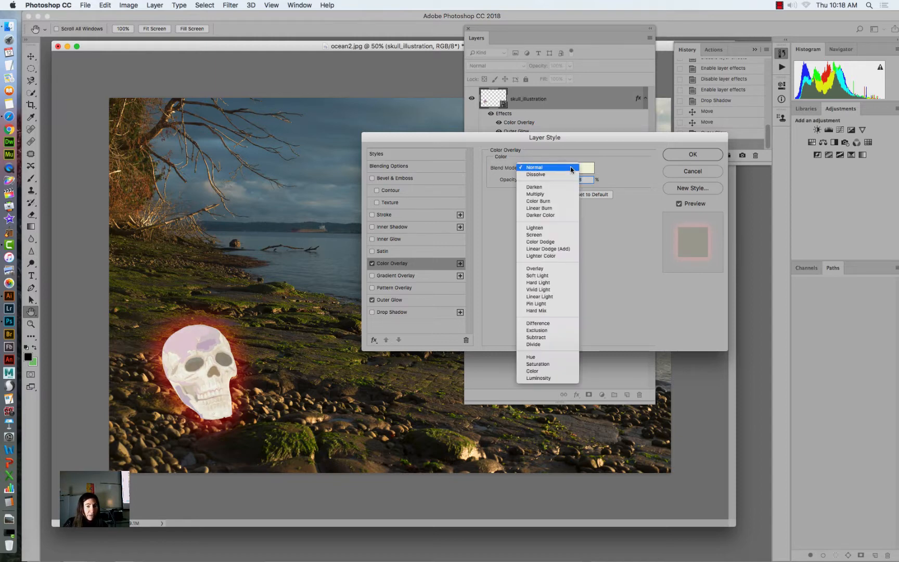
click(546, 194)
click(567, 169)
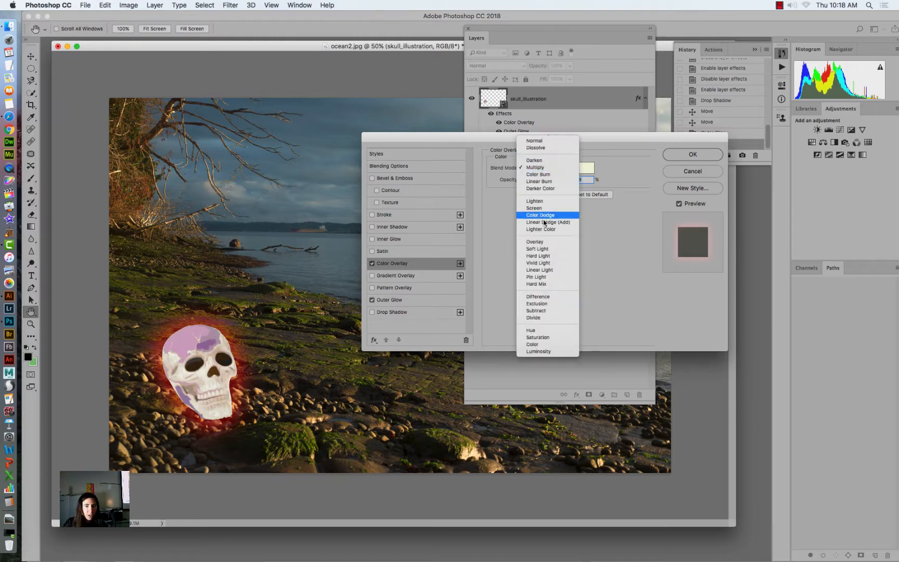
click(541, 242)
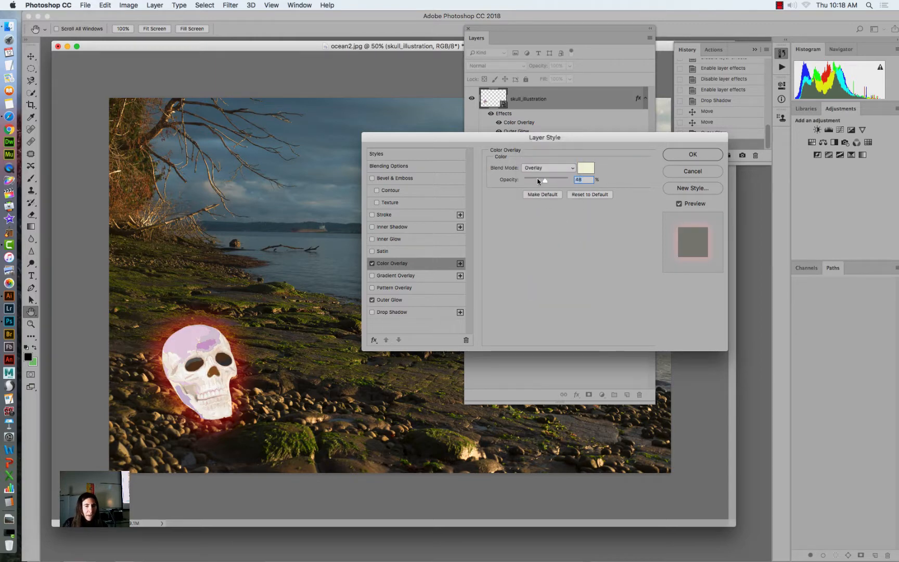
drag(546, 182, 564, 183)
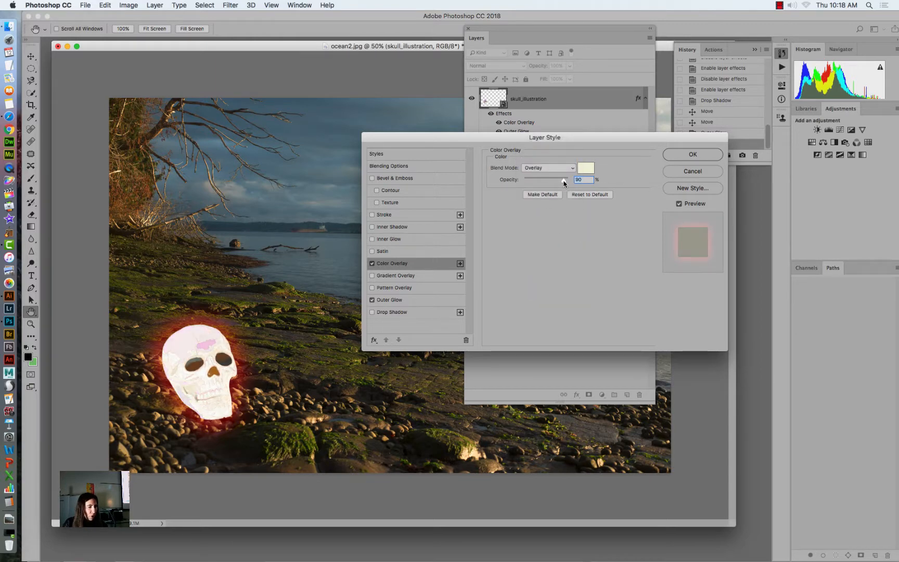
Enable a Drop Shadow effect on the skull and turn off its Outer Glow.
click(371, 300)
click(383, 302)
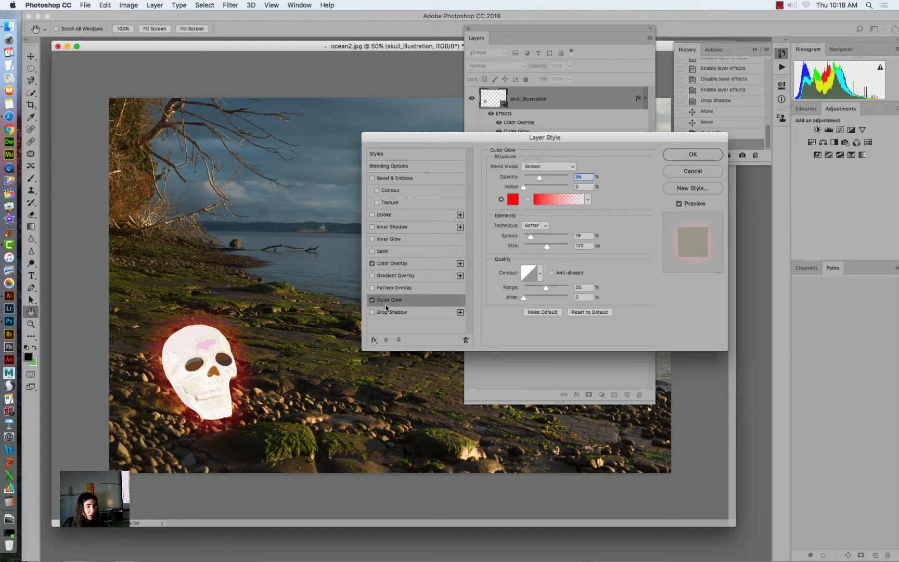
click(390, 314)
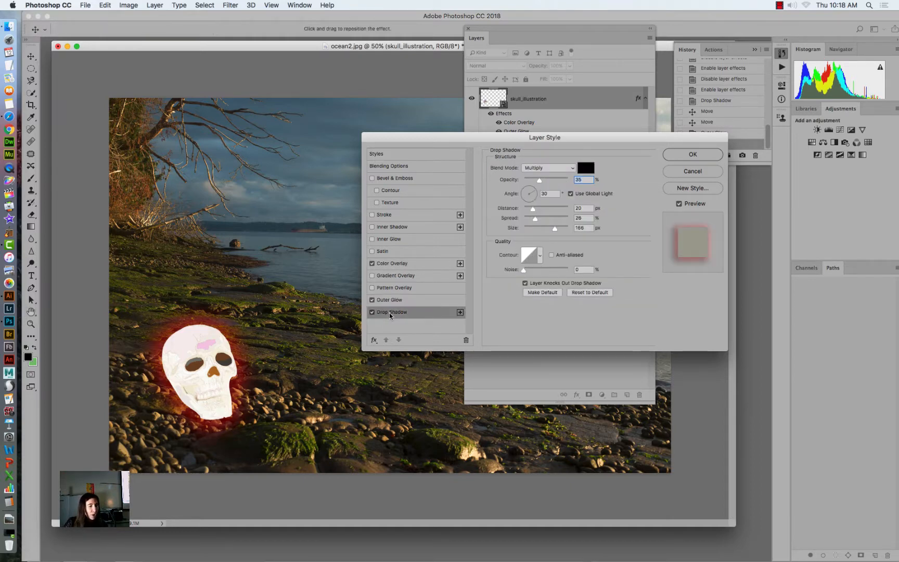
click(372, 300)
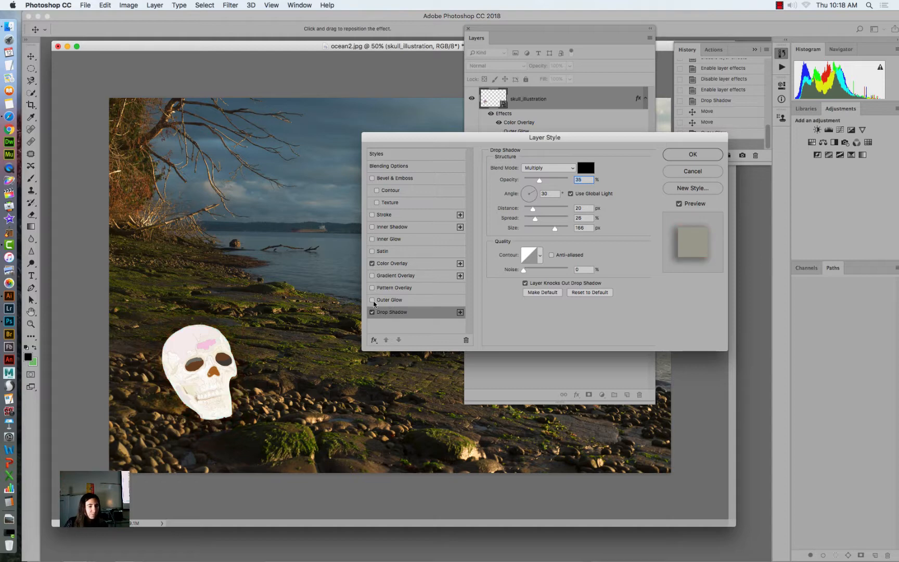
Set the skull's drop shadow to a 95° angle, 45 px distance, 34% spread and a slightly smaller size, and apply the layer style.
drag(208, 338, 243, 338)
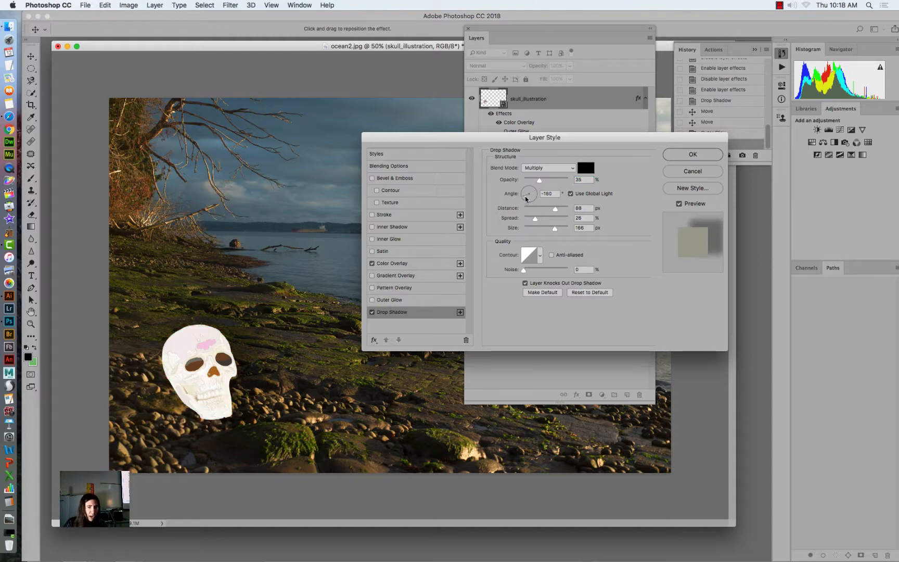
drag(526, 198, 552, 233)
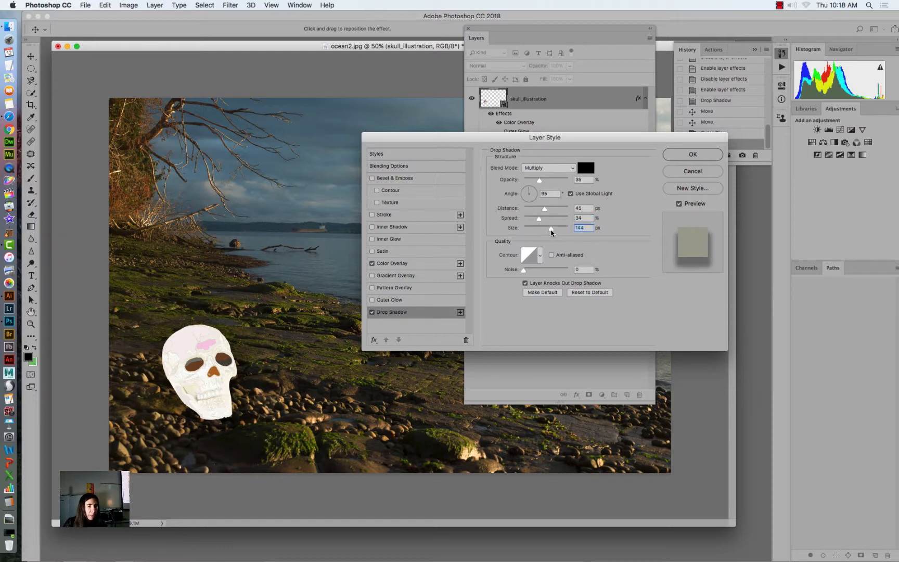
click(681, 158)
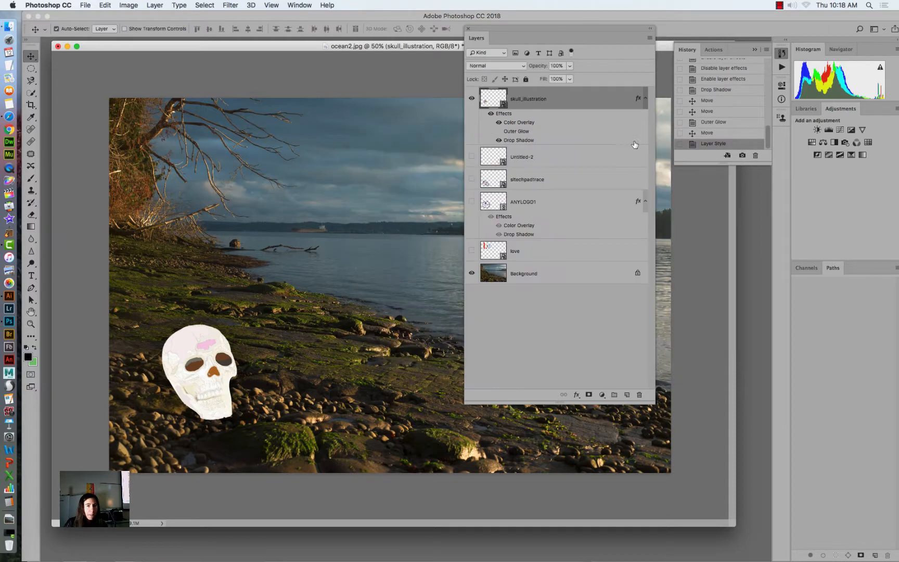
Hide the skull_illustration layer, show and select Untitled-2, and move the Layers panel clear of the pink star on the rocks.
click(471, 99)
click(472, 156)
click(490, 160)
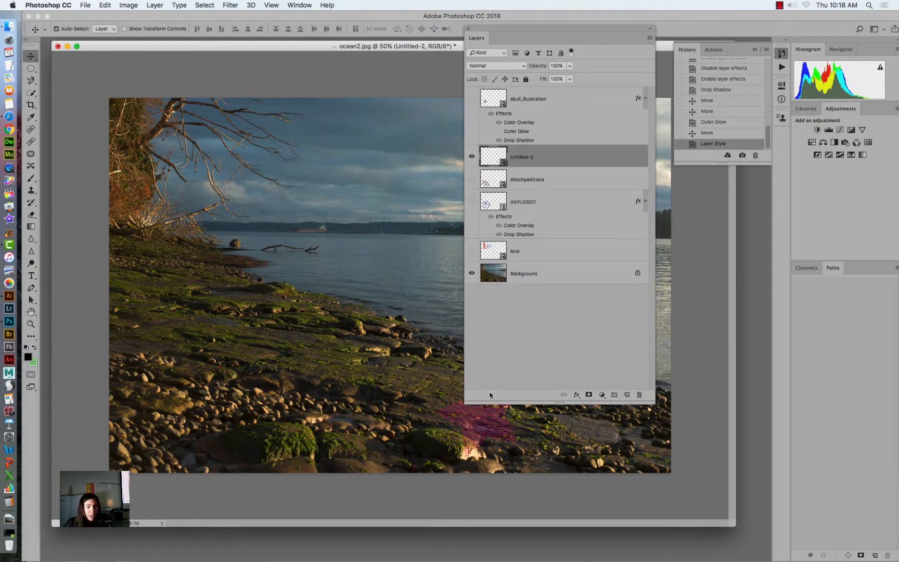
drag(509, 30, 609, 39)
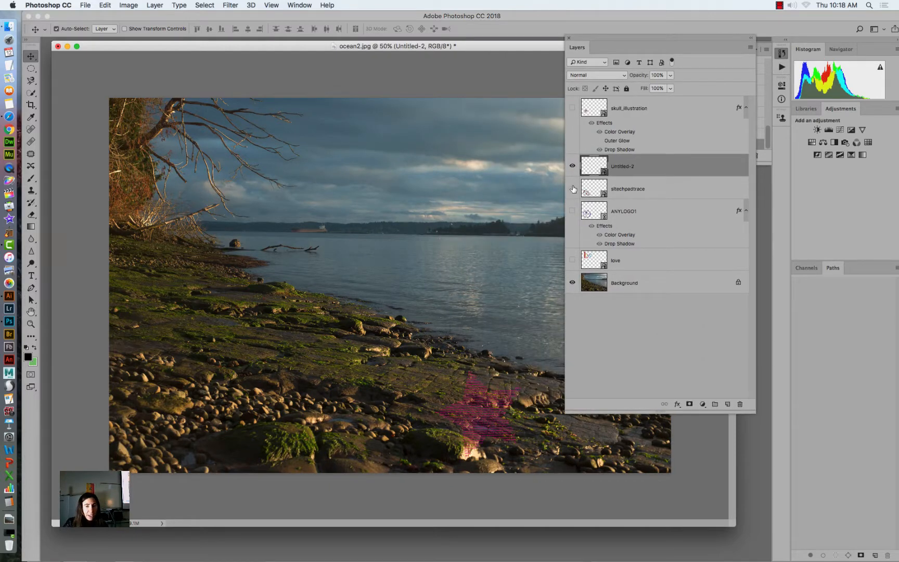
Show and select the sltechpadtrace floral layer, and move the artwork slightly higher up the shoreline.
click(572, 188)
click(573, 189)
click(573, 189)
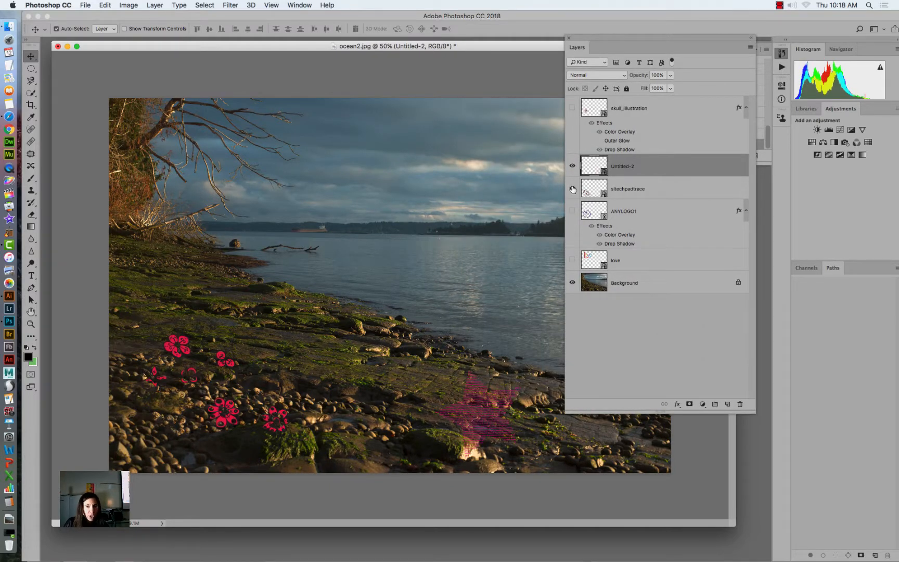
click(594, 190)
drag(183, 339, 185, 315)
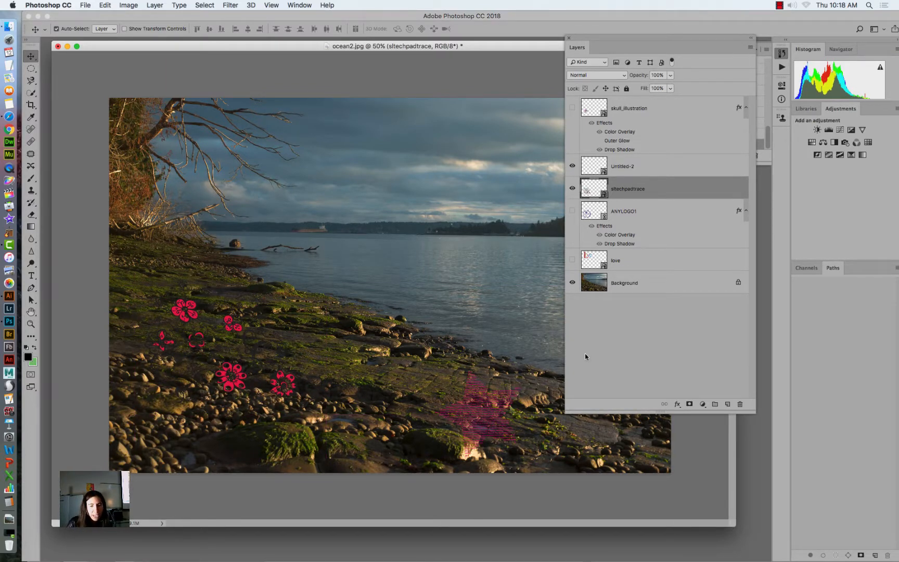
Try an Outer Glow on the floral artwork, testing bright green and near-white glow colours.
click(677, 403)
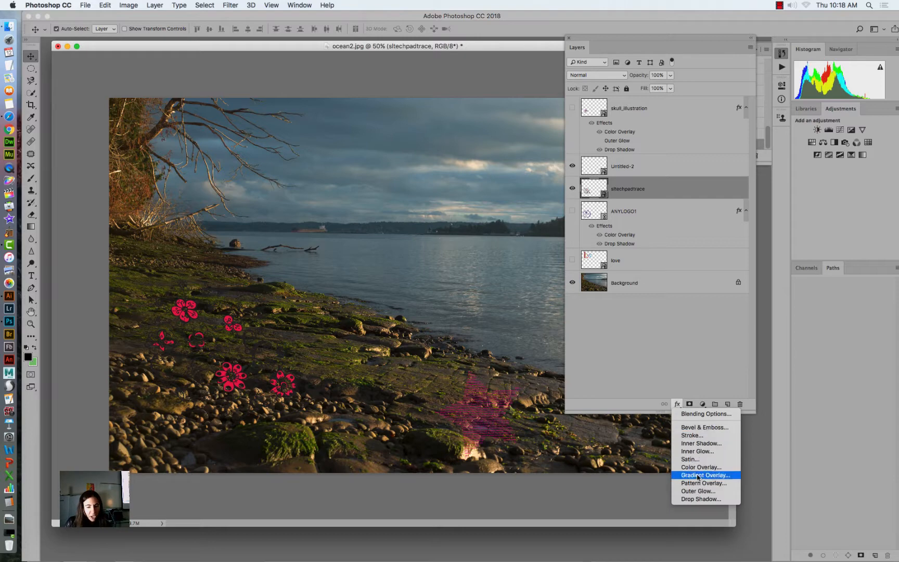
click(686, 492)
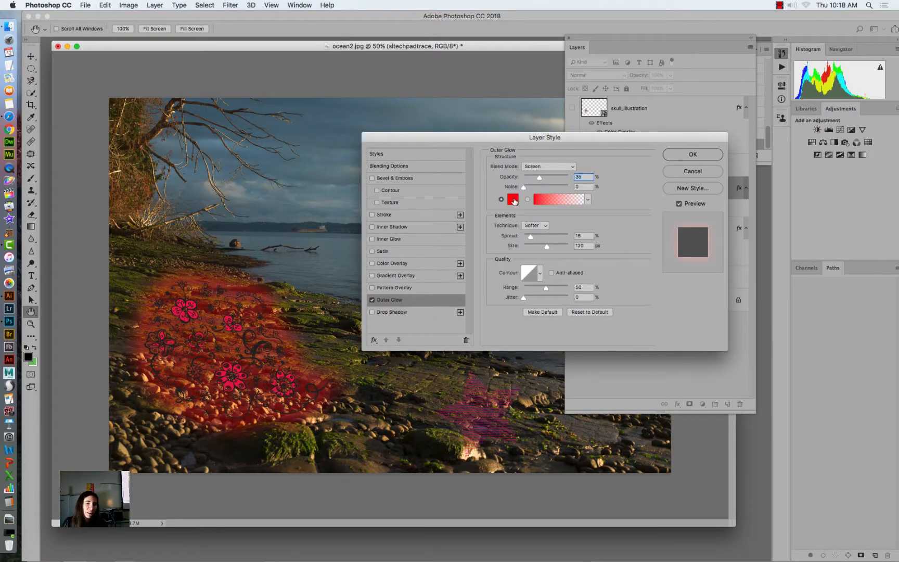
click(513, 200)
click(549, 319)
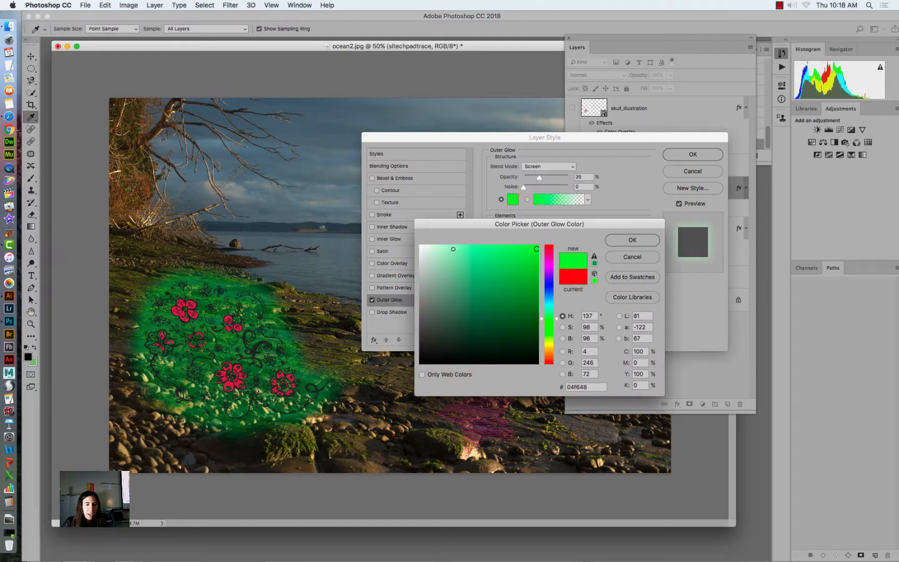
click(453, 249)
click(430, 249)
click(527, 250)
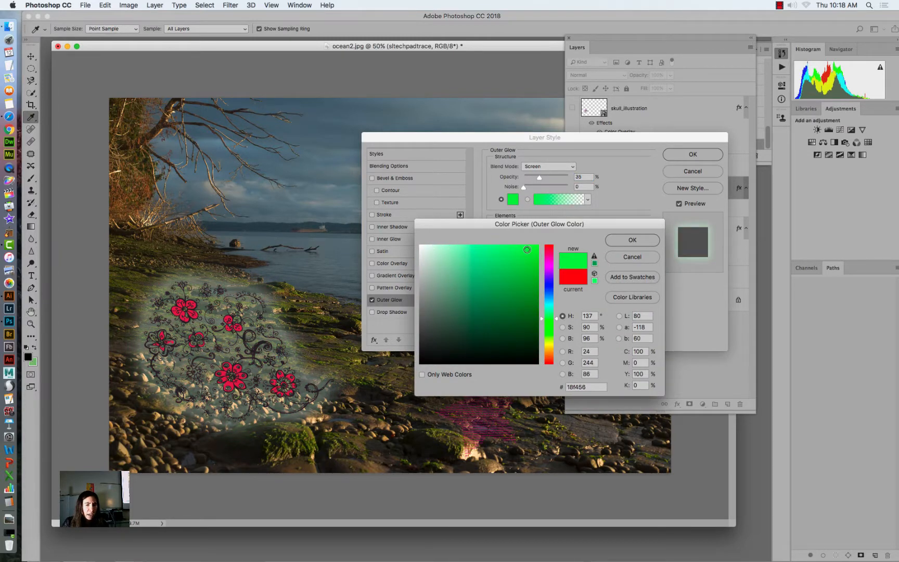
drag(527, 250, 420, 246)
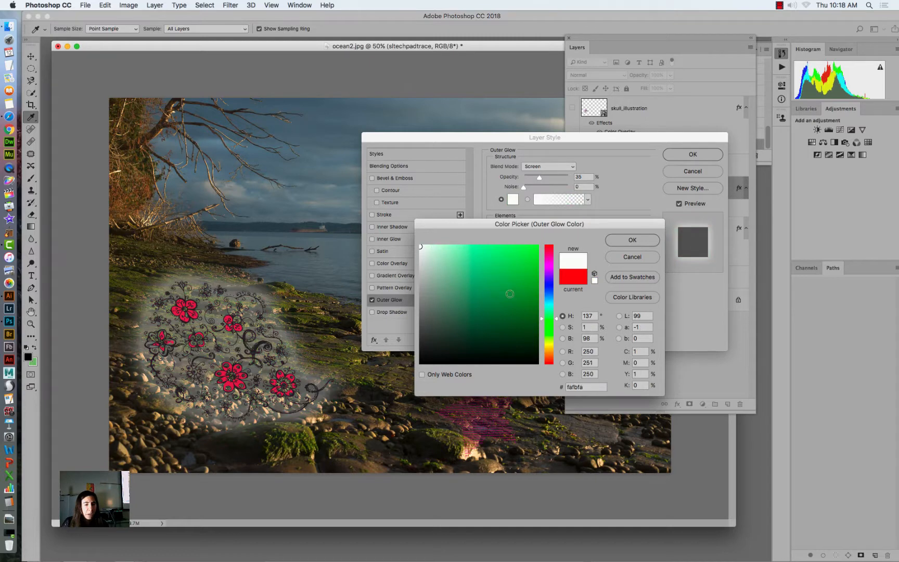
Test teal, tan and near-white (fdfaf7) glow colours on the floral artwork, and turn its Outer Glow off.
click(523, 303)
click(549, 303)
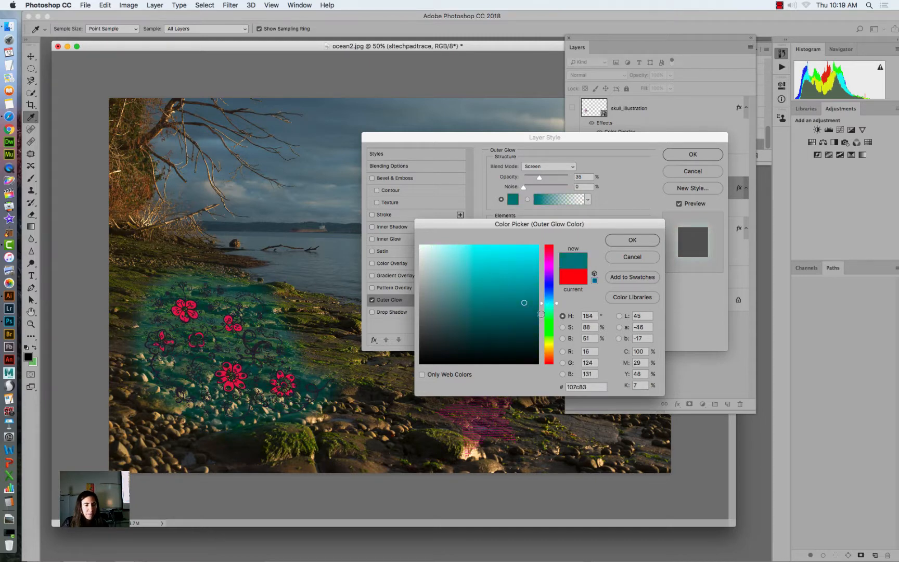
drag(530, 249, 422, 248)
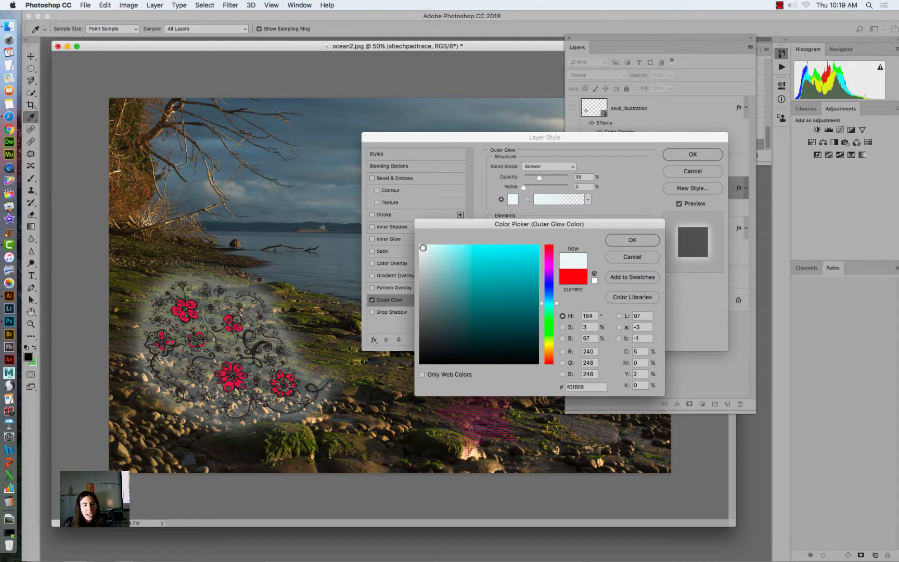
click(548, 353)
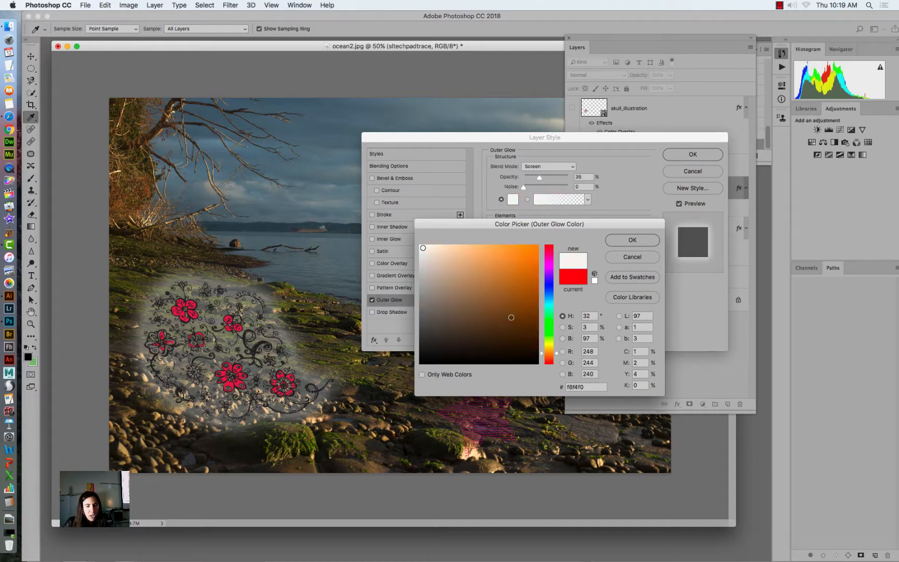
click(510, 317)
drag(503, 272, 463, 262)
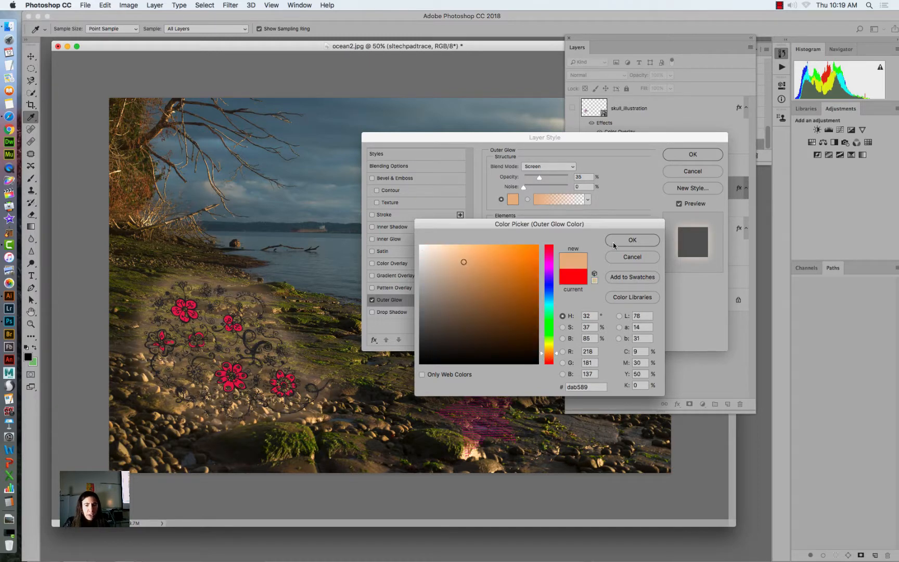
click(419, 246)
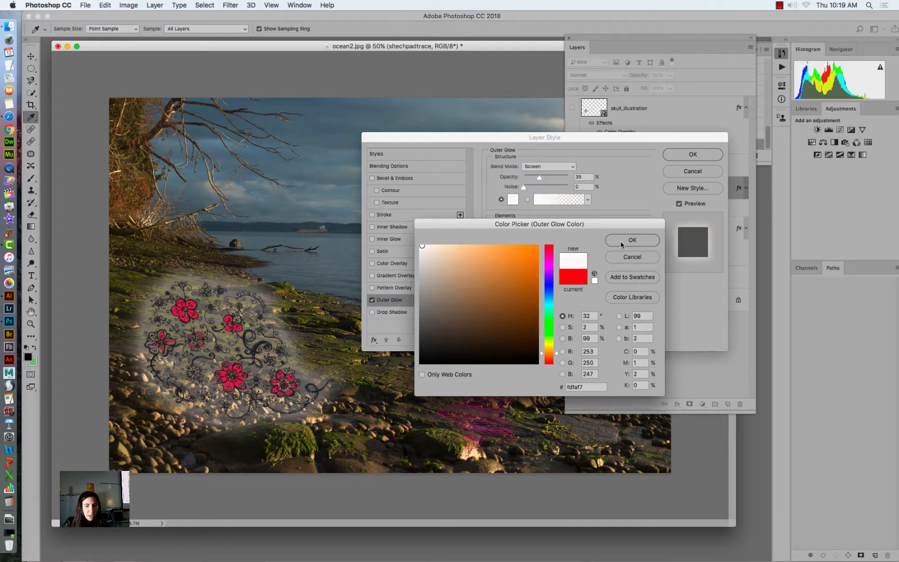
click(622, 242)
click(372, 300)
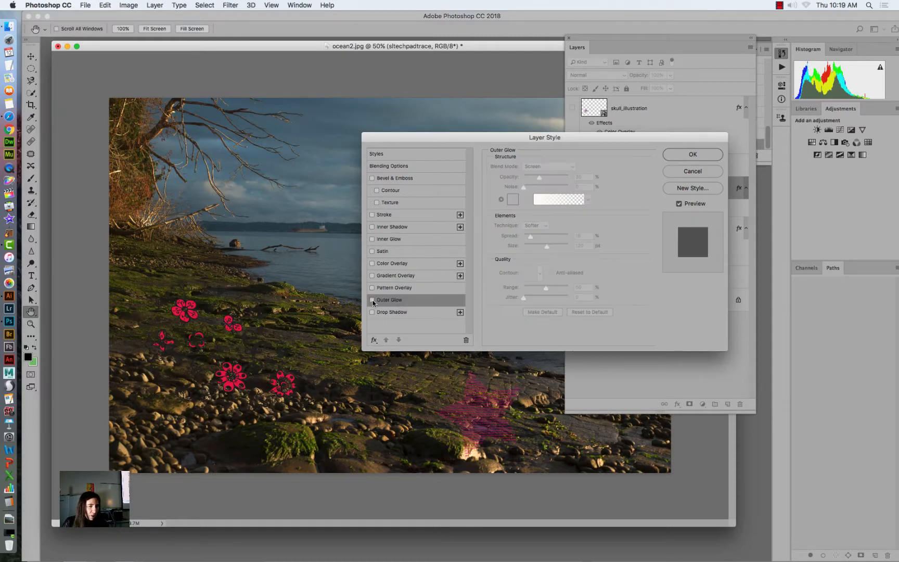
Apply a Color Overlay to the floral artwork in near-white f9f9f1 with Normal blend mode and 100% opacity.
click(392, 264)
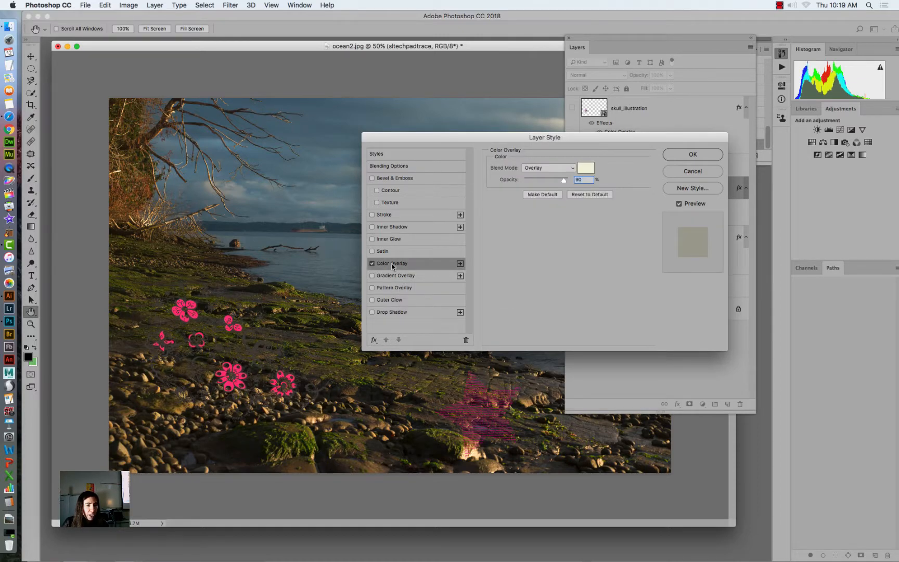
click(586, 169)
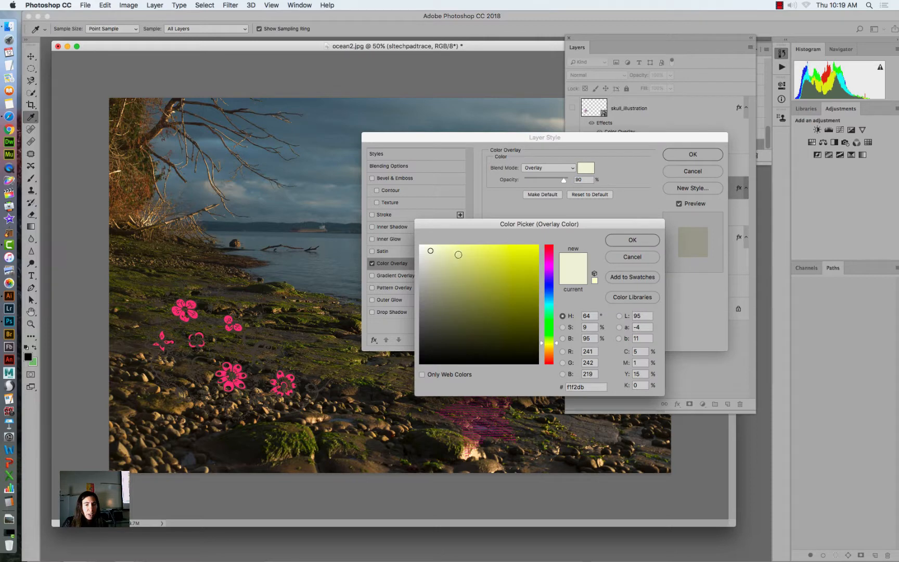
click(422, 248)
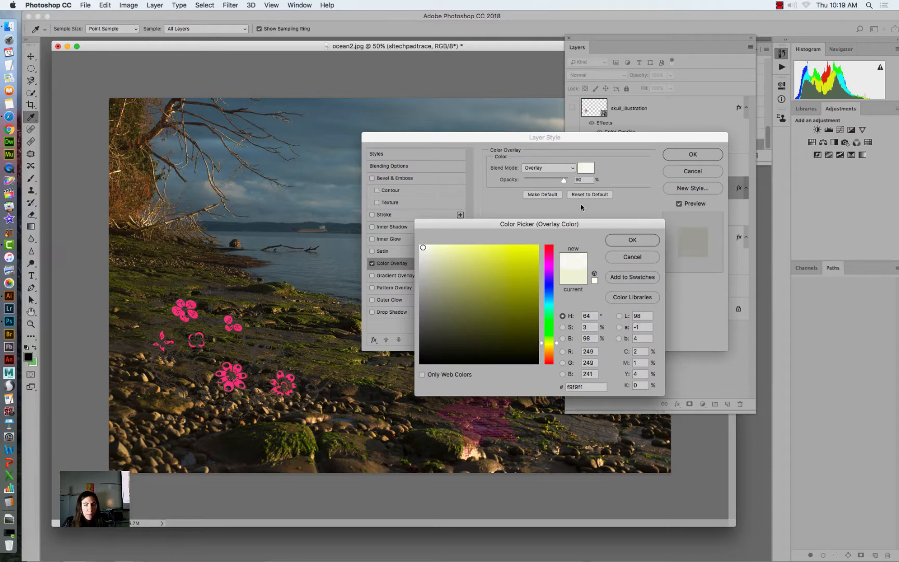
click(632, 239)
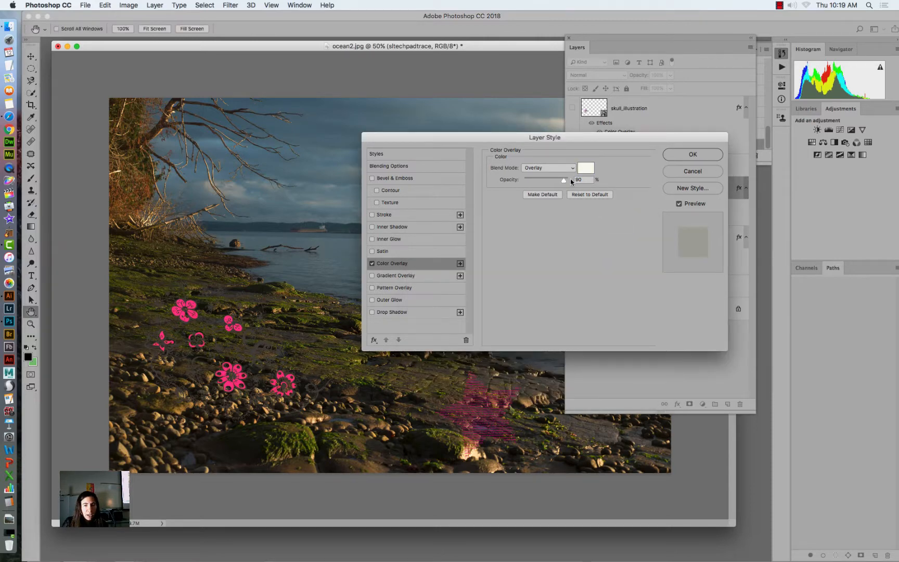
drag(565, 180, 577, 180)
click(572, 168)
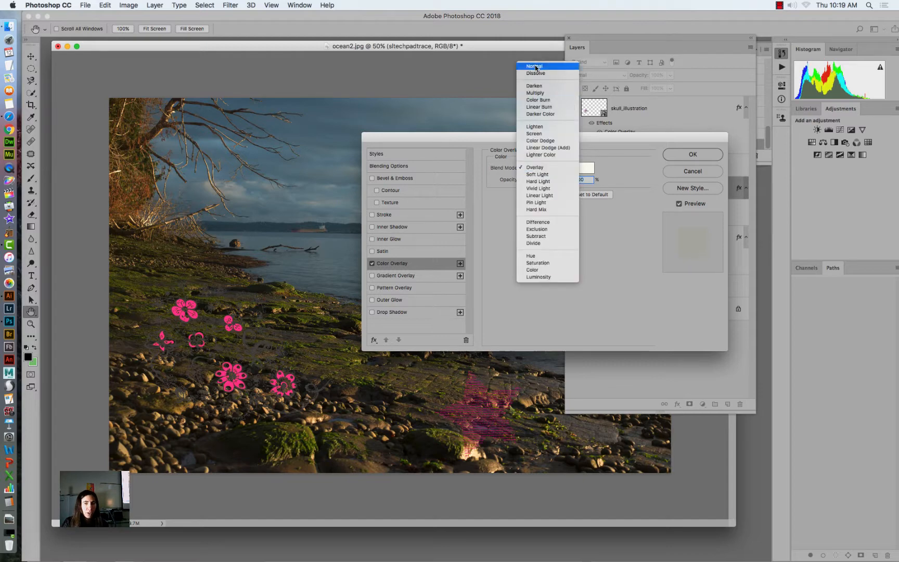
click(535, 66)
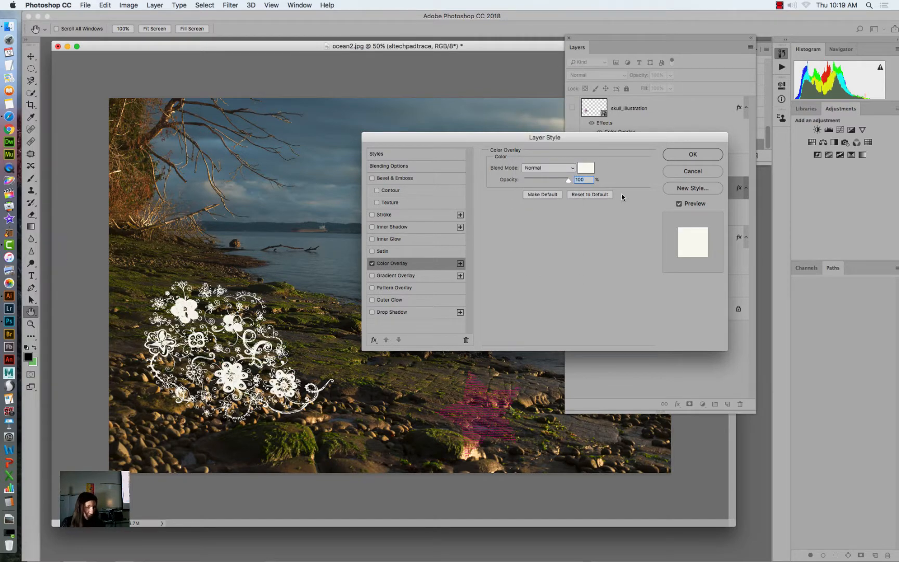
click(693, 154)
Transform the floral artwork to about 72% scale and position it over the sky, water and rocks.
drag(186, 312, 260, 318)
key(ctrl+t)
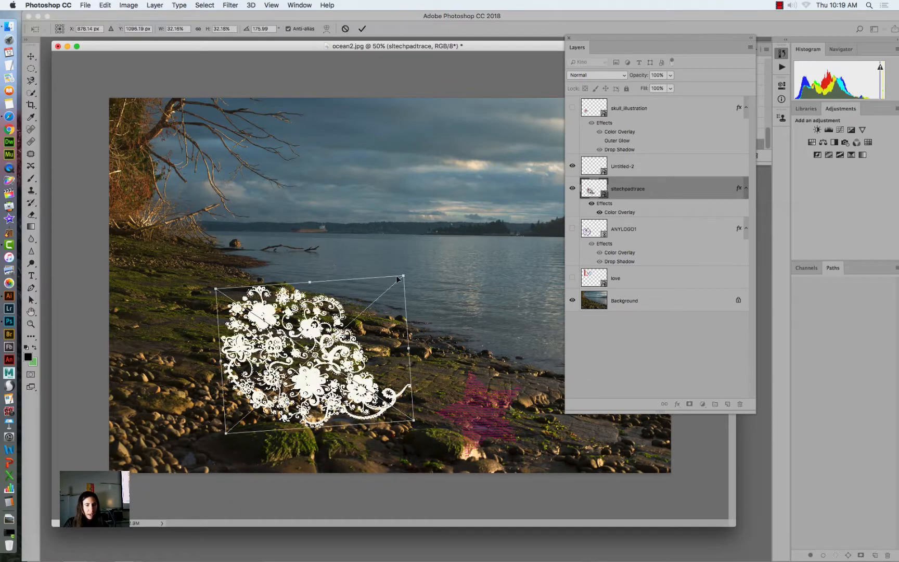
drag(402, 273, 575, 28)
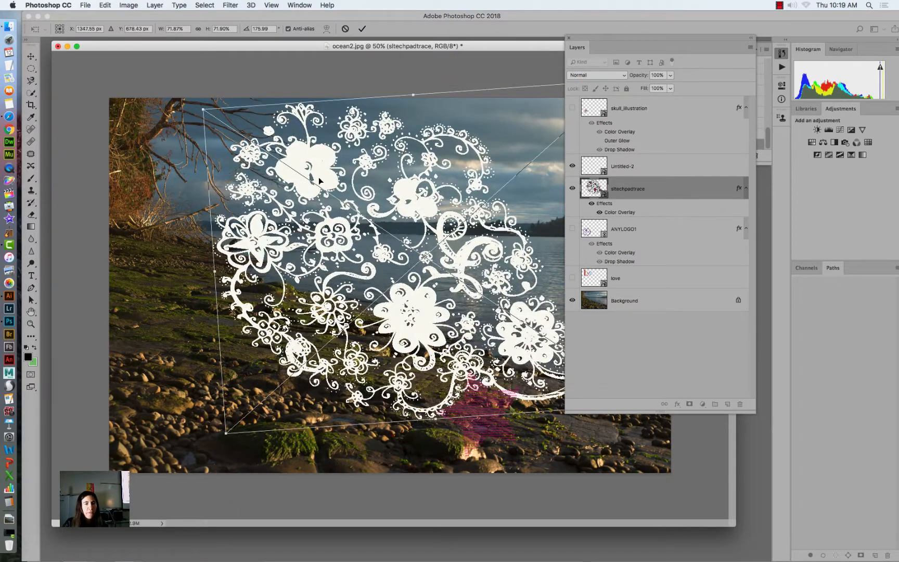
drag(311, 178, 292, 184)
key(Return)
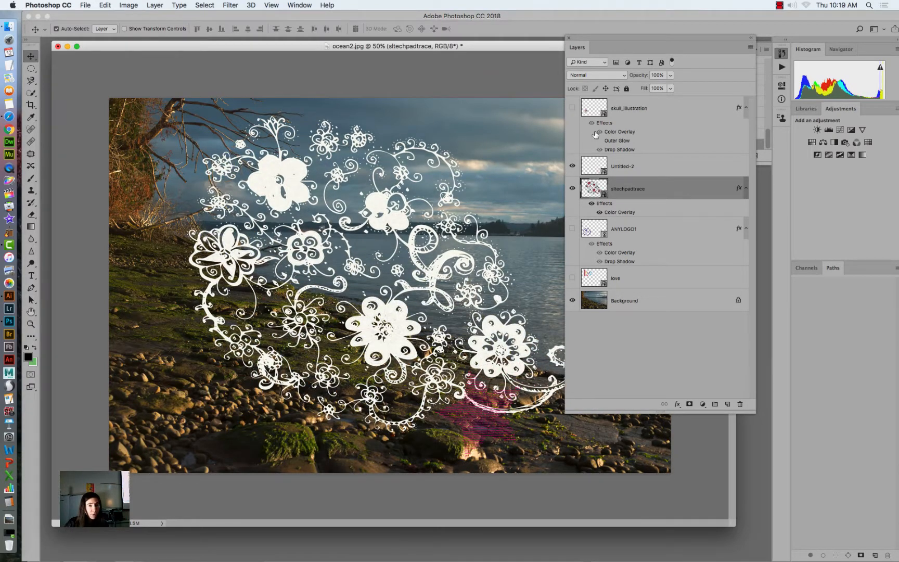
Replace the floral layer's Color Overlay with a Gradient Overlay and open its gradient for editing, keeping the dialogs clear of the artwork.
double_click(606, 205)
click(372, 263)
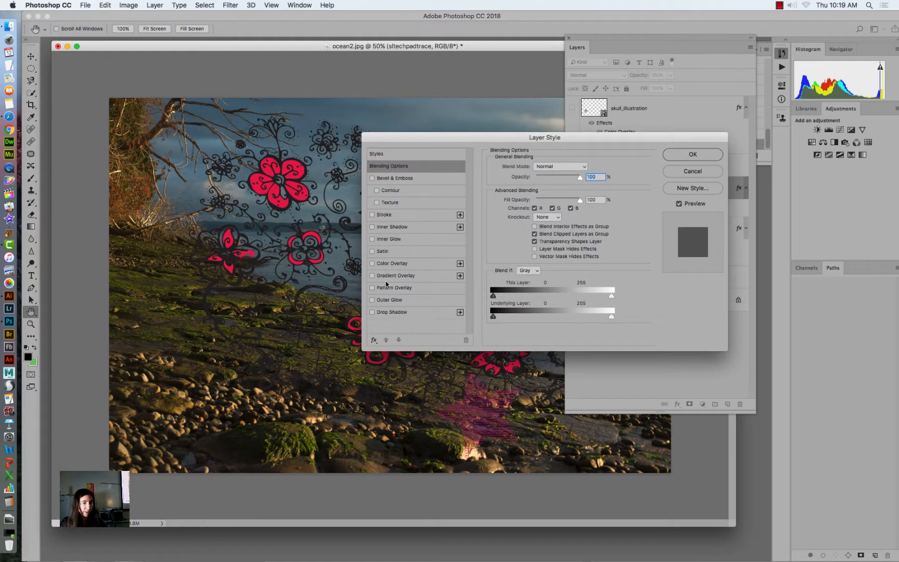
click(372, 275)
click(385, 276)
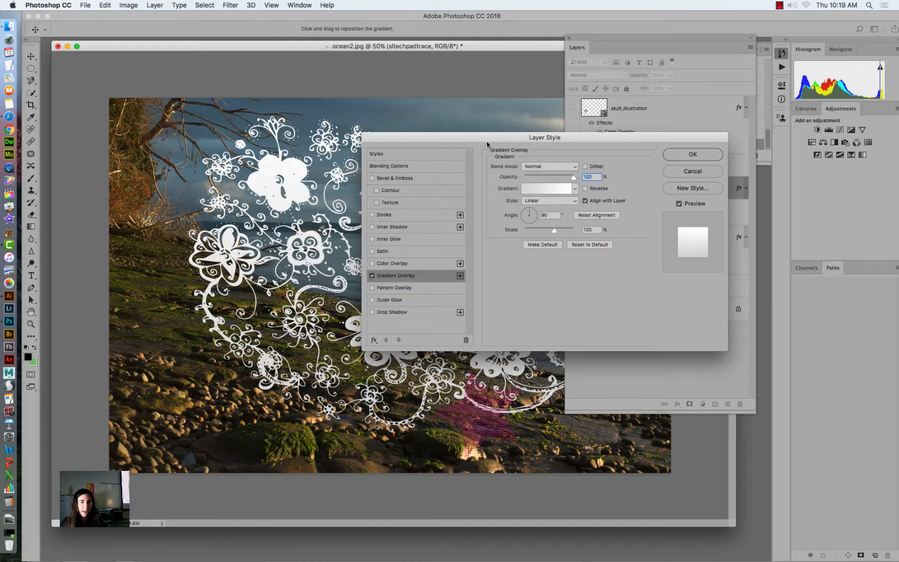
drag(487, 141, 586, 53)
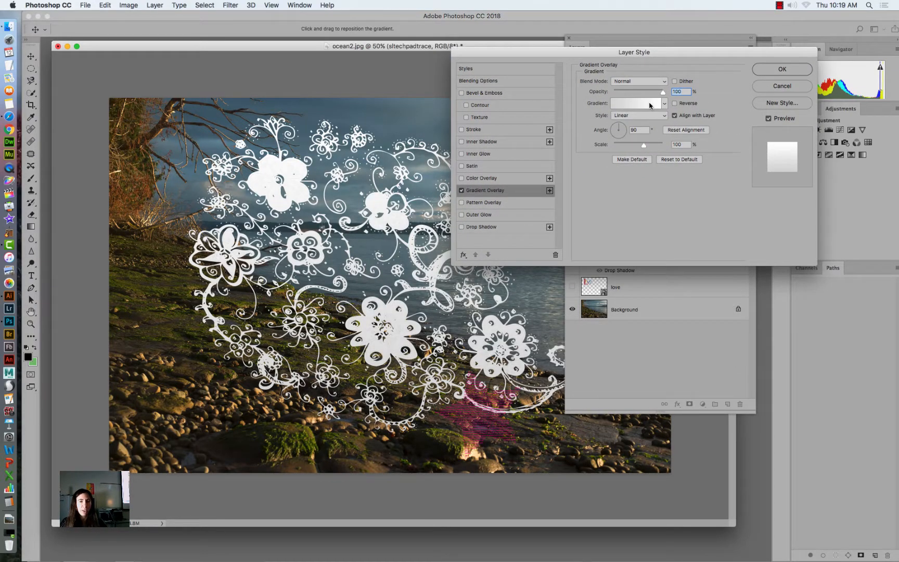
click(649, 106)
click(459, 185)
drag(445, 159, 640, 155)
Try gradient presets on the floral artwork, including Red, Green, Chrome, Transparent Rainbow and Black, White.
click(607, 184)
click(595, 183)
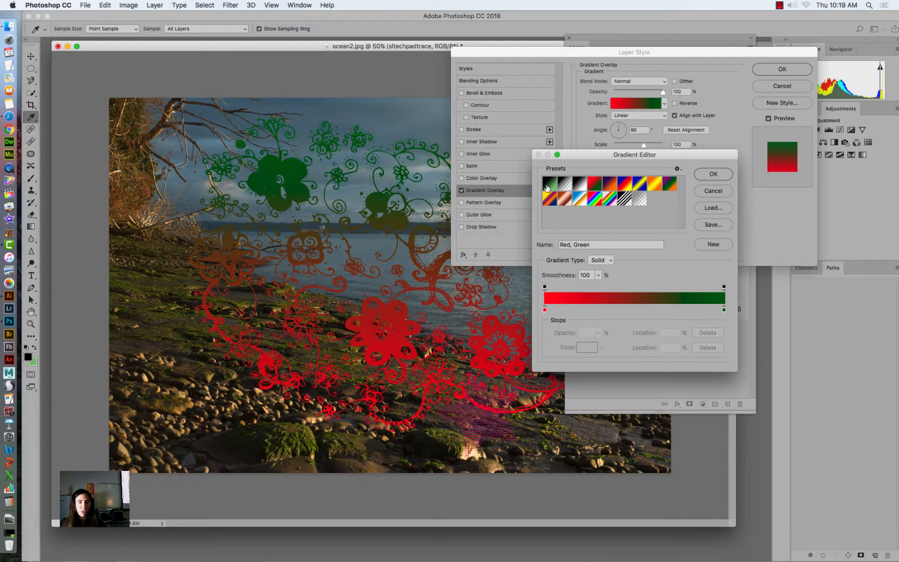
click(546, 187)
click(565, 200)
click(581, 199)
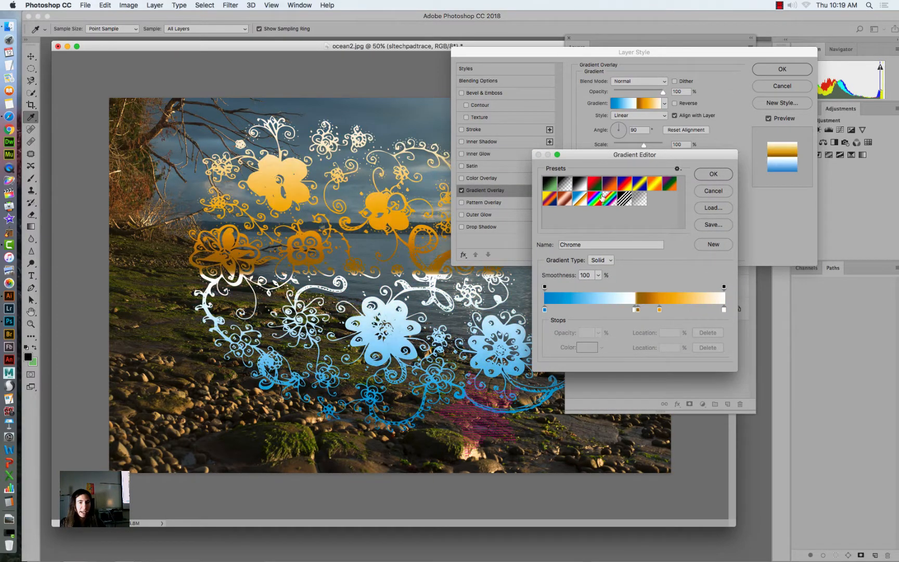
click(599, 198)
click(612, 198)
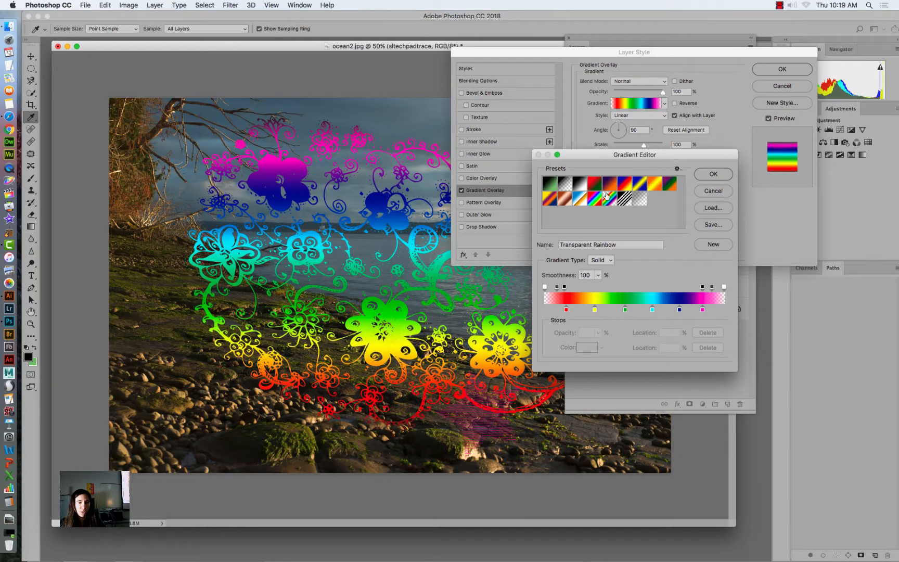
click(600, 186)
click(607, 184)
click(579, 184)
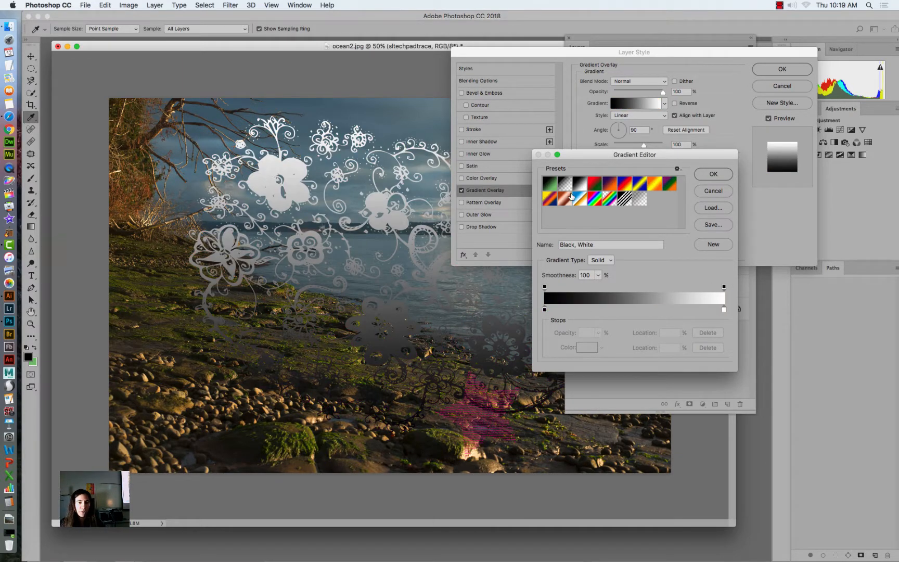
Choose the Foreground to Background gradient preset and recolour its black starting stop to medium blue.
click(549, 185)
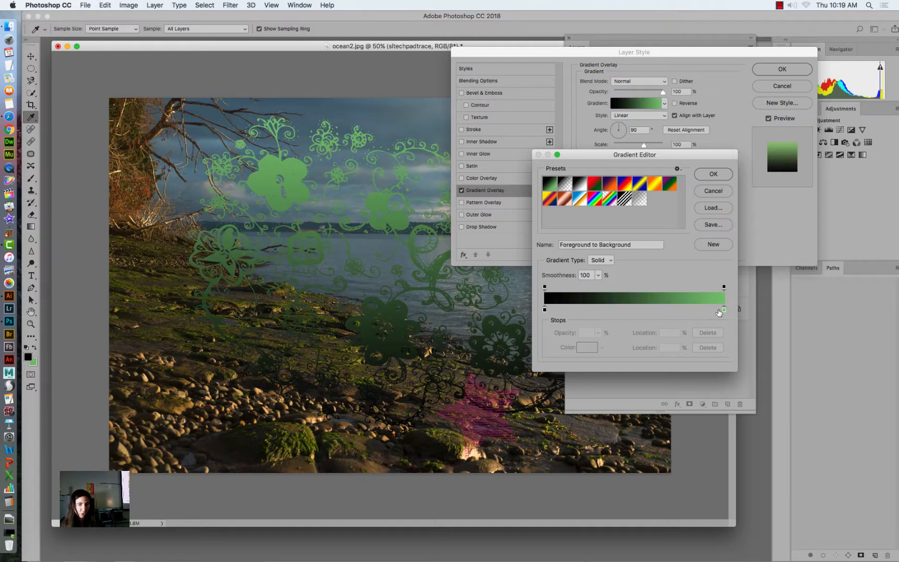
double_click(544, 311)
click(549, 301)
click(513, 270)
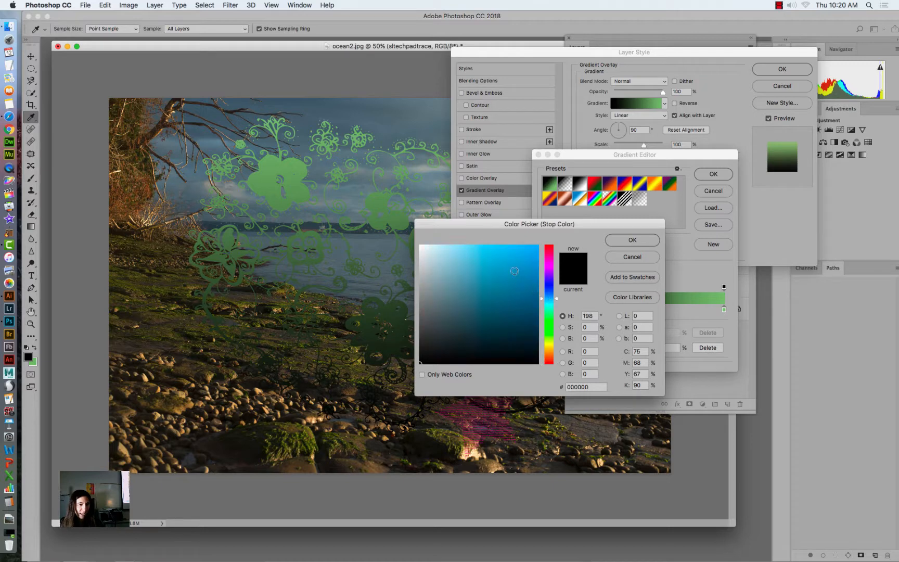
click(614, 241)
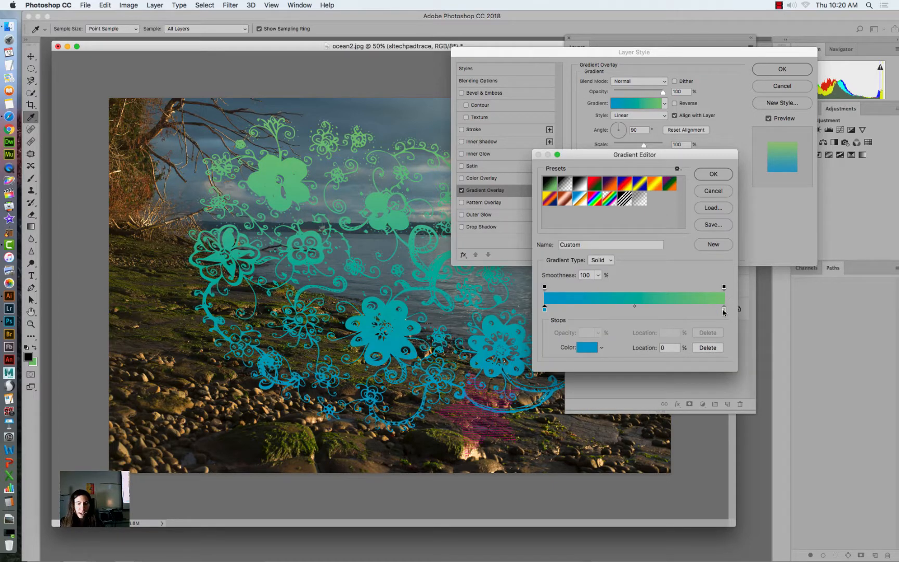
Recolour the gradient's green end stop to pale aqua and accept the custom gradient.
click(724, 310)
click(590, 348)
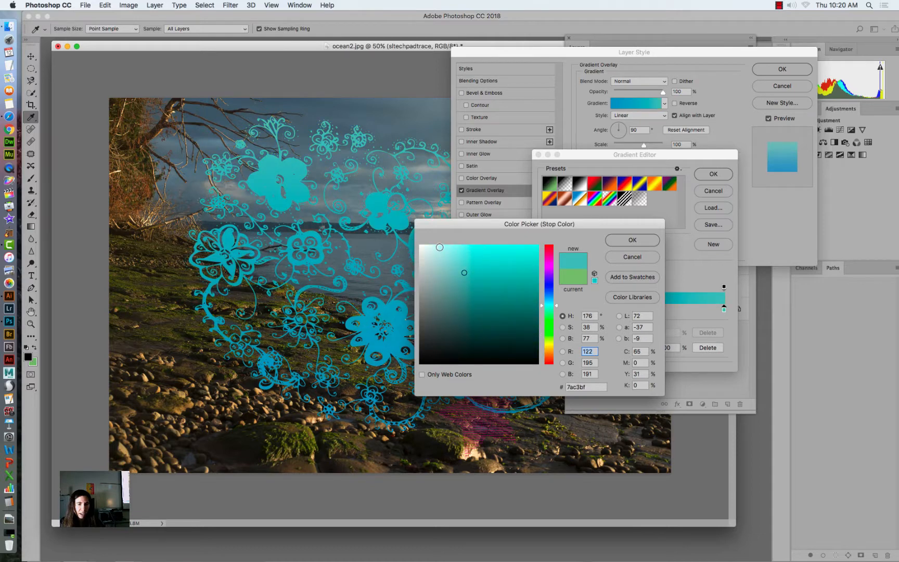
click(439, 247)
click(631, 240)
click(720, 174)
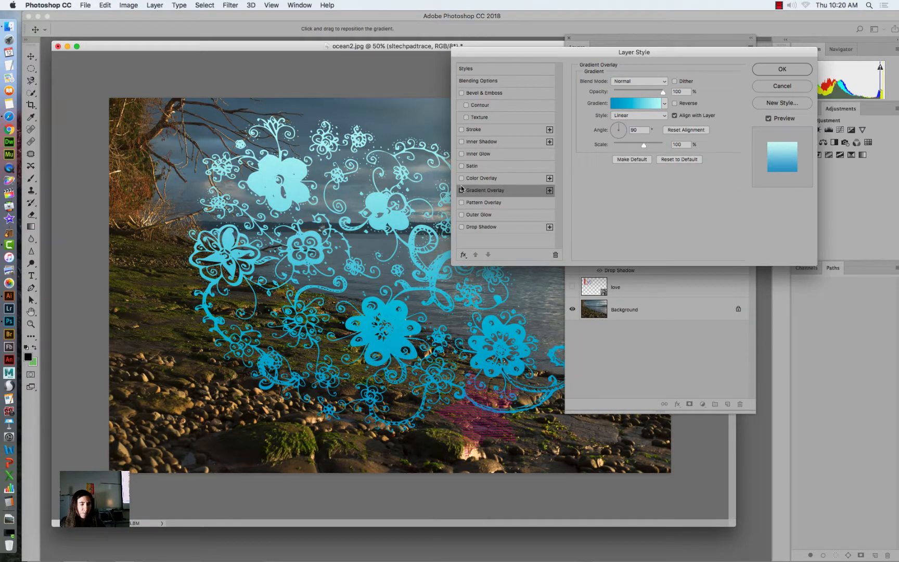
Add a Drop Shadow to the floral artwork with distance 0 px, spread 31% and size 43 px, and accept the style.
click(476, 228)
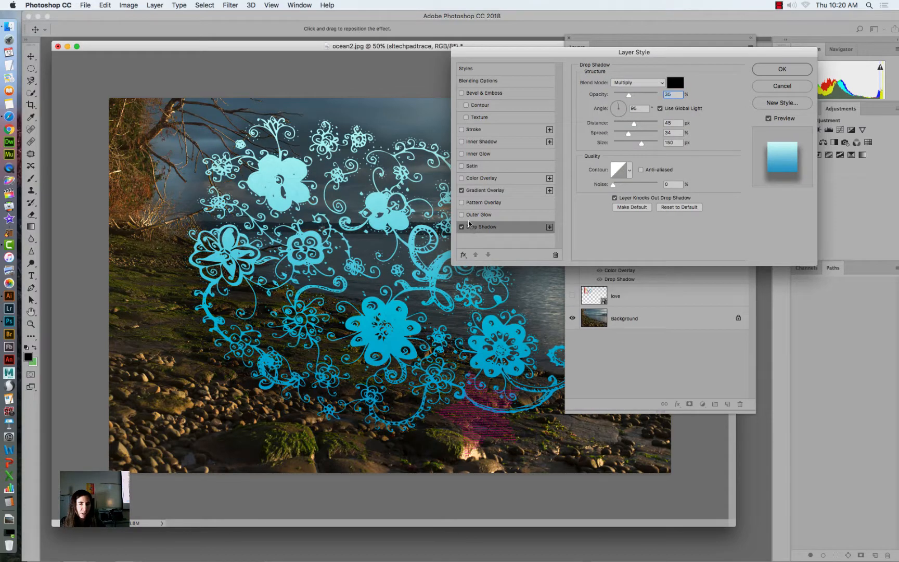
mouse_move(633, 123)
mouse_down()
mouse_move(612, 127)
mouse_move(622, 145)
mouse_move(626, 134)
mouse_up()
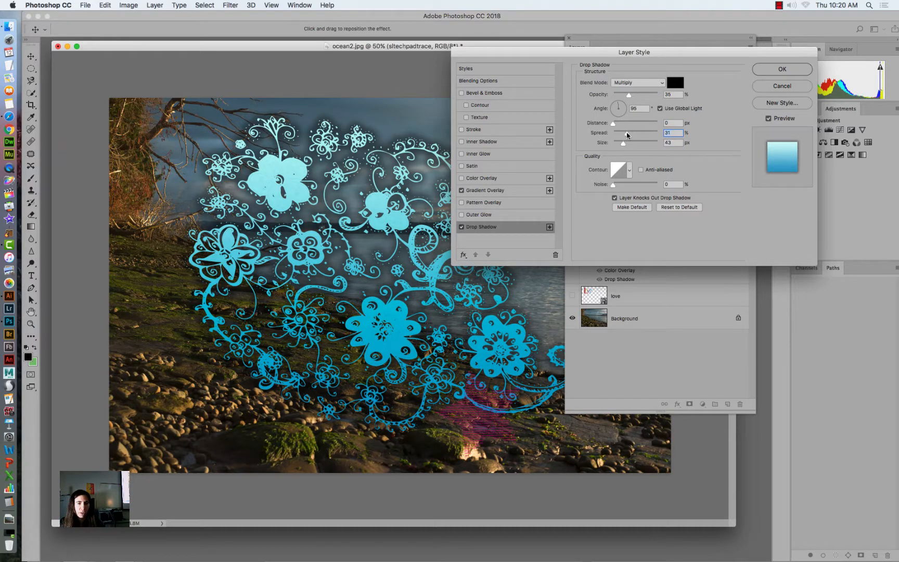
click(769, 72)
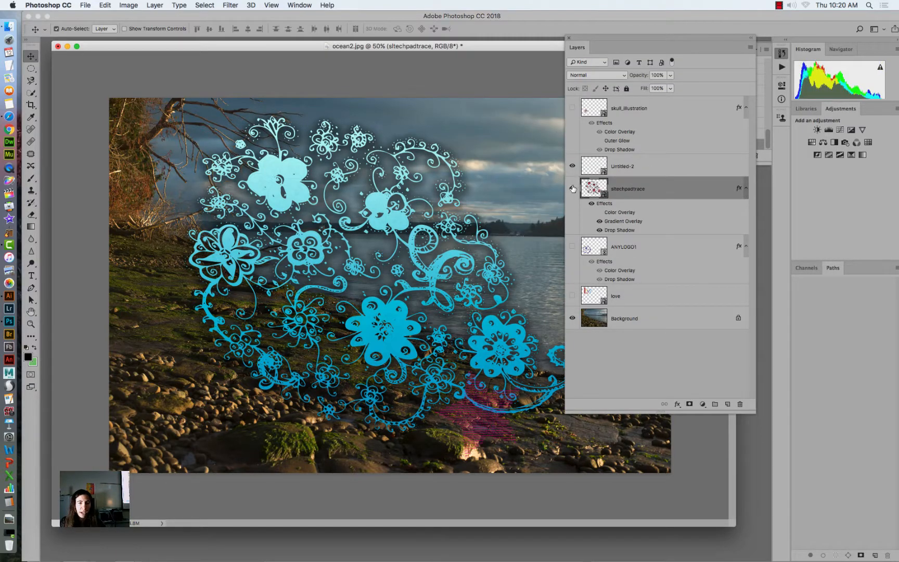
Hide the sitechpadtrace and Untitled-2 layers, briefly check the skull, and show the love layer.
click(572, 188)
click(573, 165)
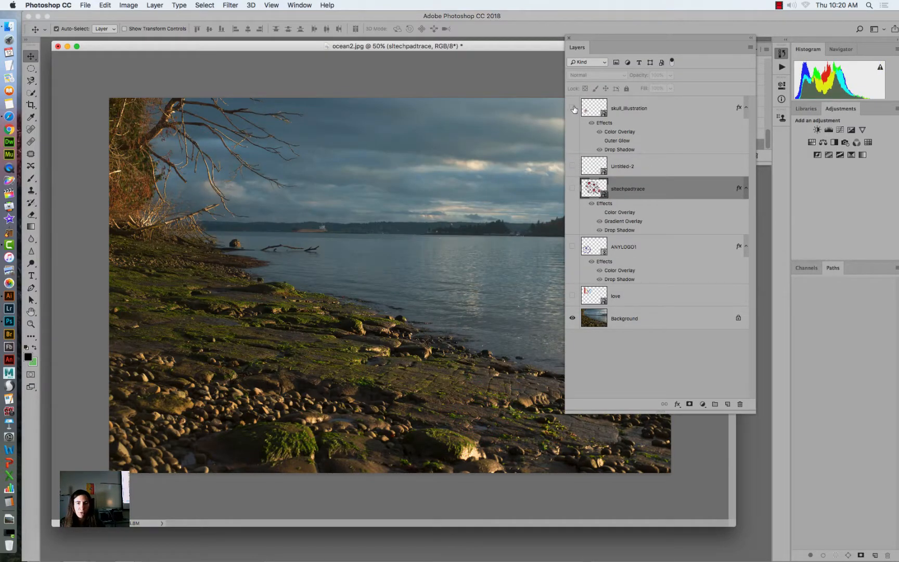
click(573, 108)
click(572, 107)
click(572, 295)
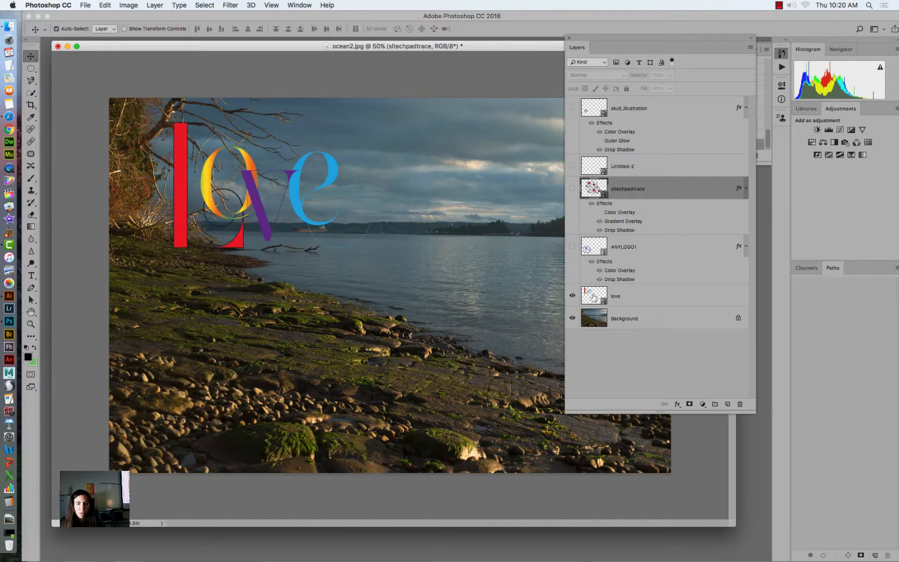
Enlarge the love artwork so it spans most of the ocean photo, and reposition it over the shoreline.
click(593, 296)
key(super+t)
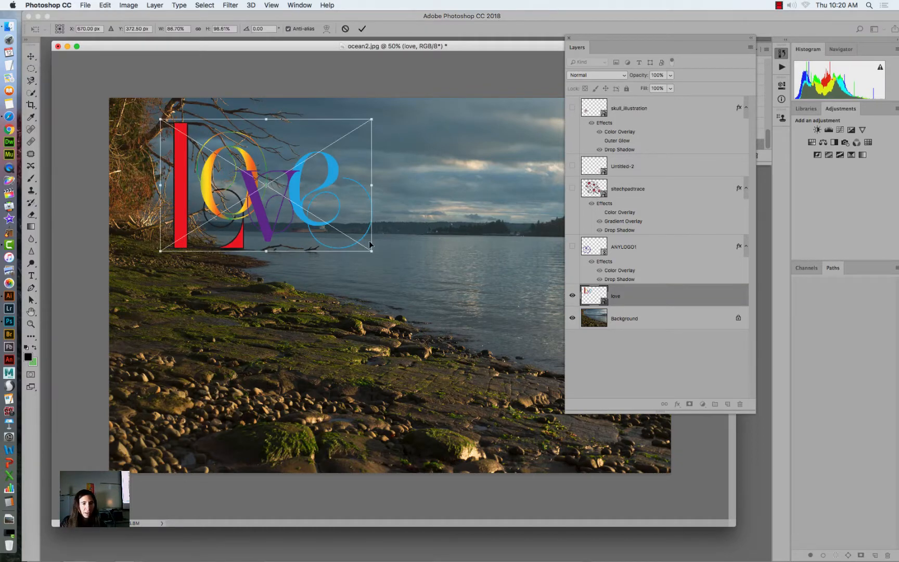
drag(373, 252, 581, 425)
key(Return)
drag(210, 171, 191, 193)
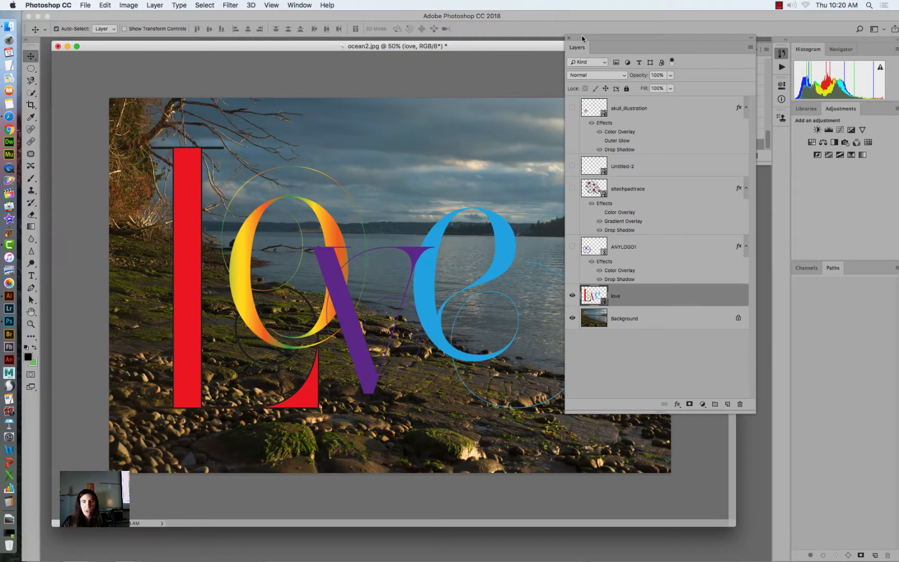
Uncover the love artwork by moving the layer list aside, and add an off-white Color Overlay to the lettering.
drag(582, 35, 632, 31)
click(724, 396)
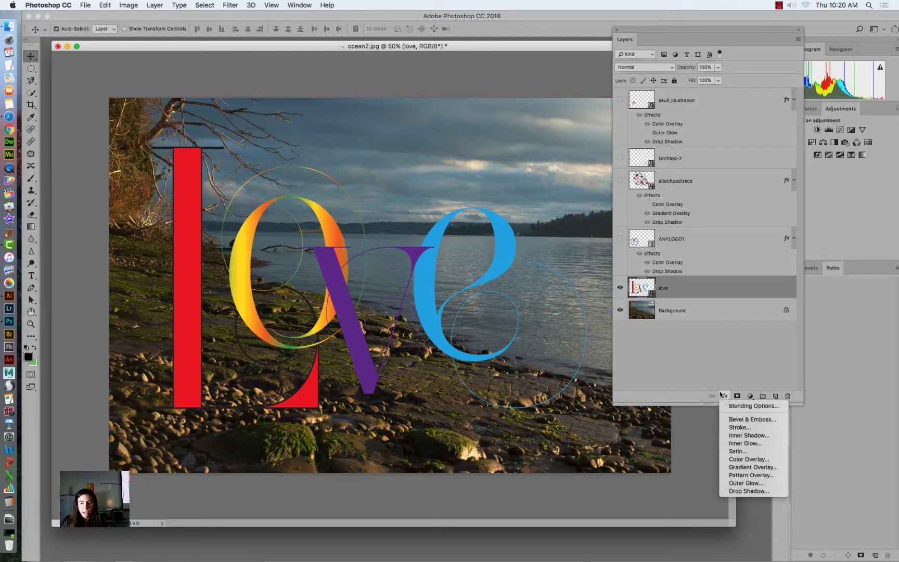
click(740, 460)
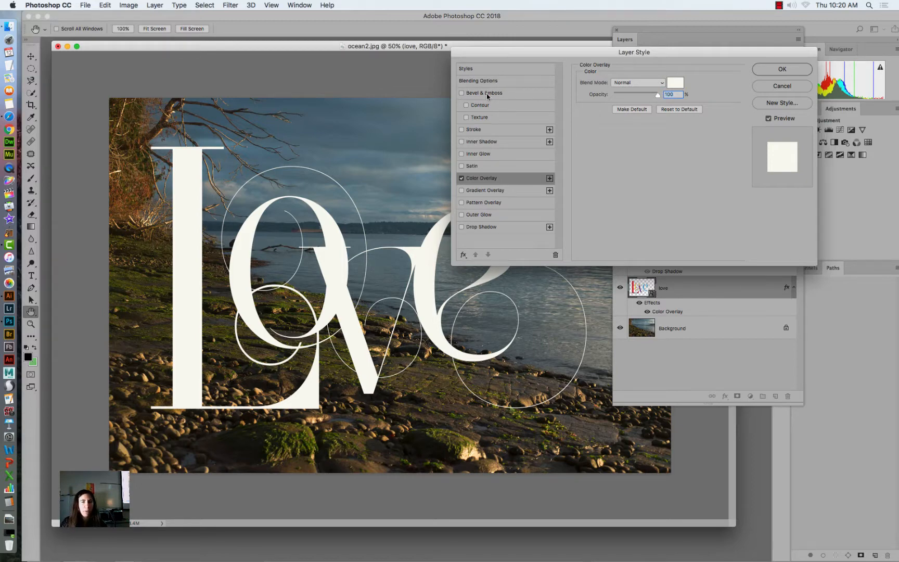
Add Bevel & Emboss to the love lettering, ending on Outer Bevel with depth 938%, size 35 px and soften 7 px.
click(487, 93)
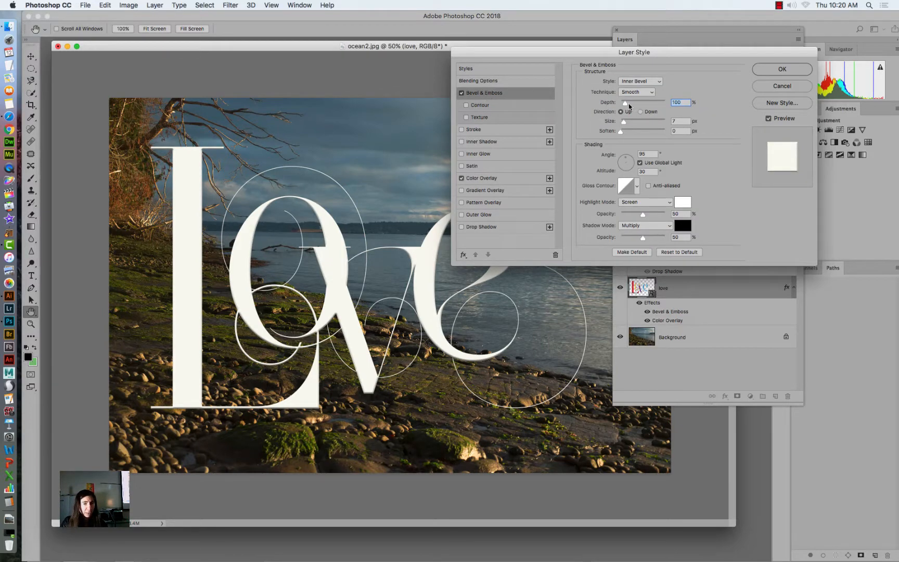
drag(627, 105, 637, 131)
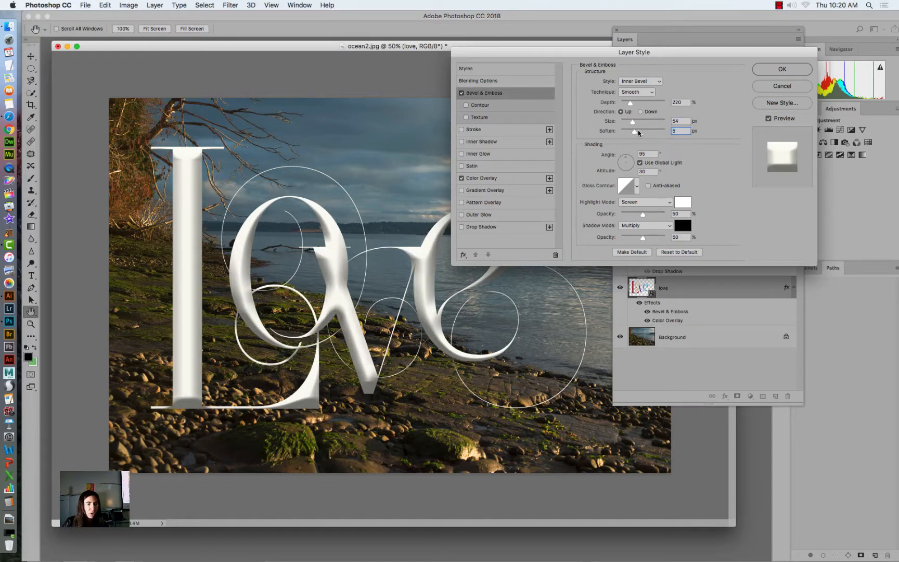
click(662, 81)
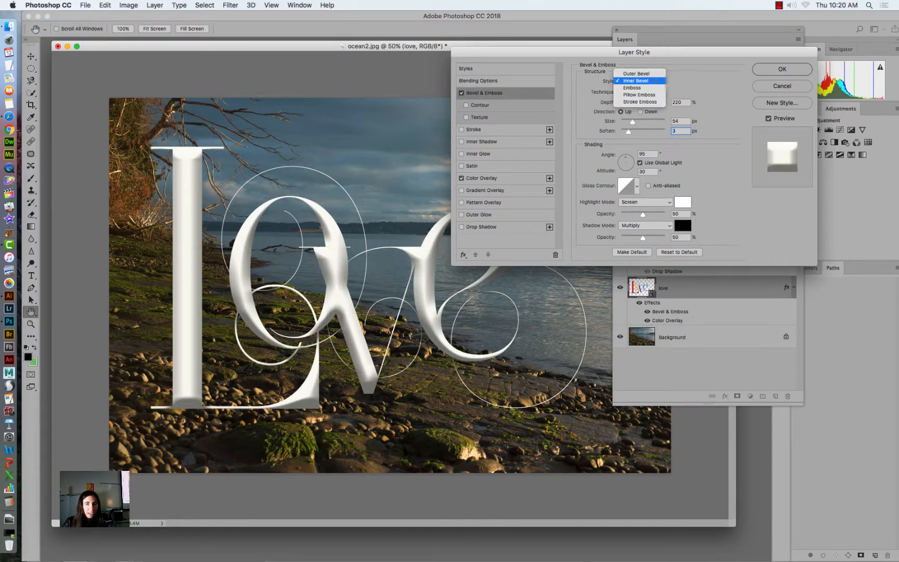
click(642, 76)
drag(633, 105, 647, 132)
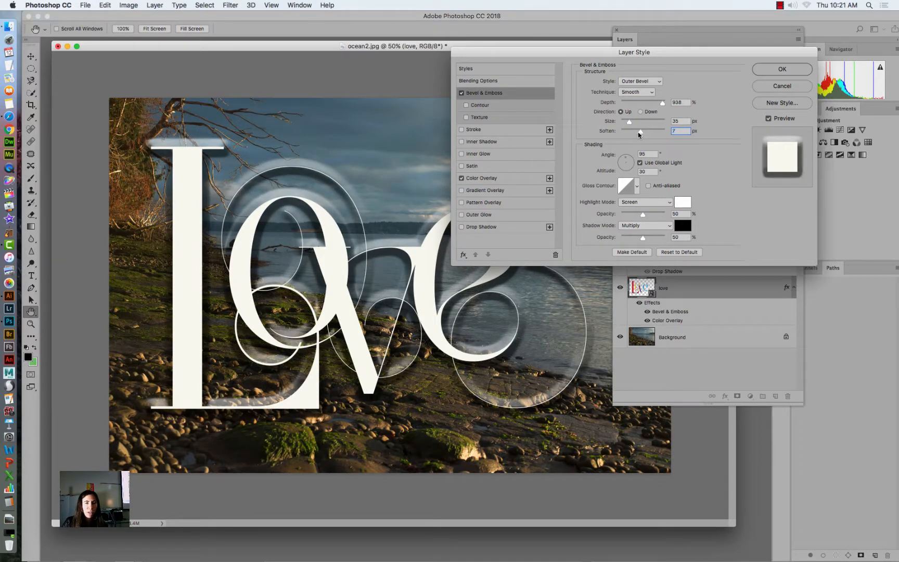
Add a Texture to the love lettering's bevel at a reduced scale, try several patterns and settle on a plain white one.
click(483, 119)
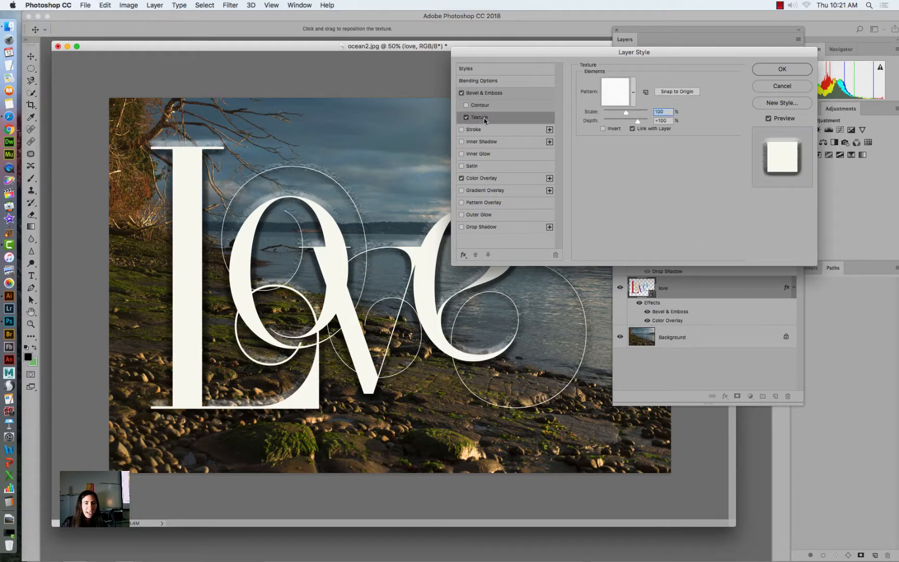
mouse_move(627, 110)
mouse_down()
mouse_move(638, 114)
mouse_move(622, 115)
mouse_up()
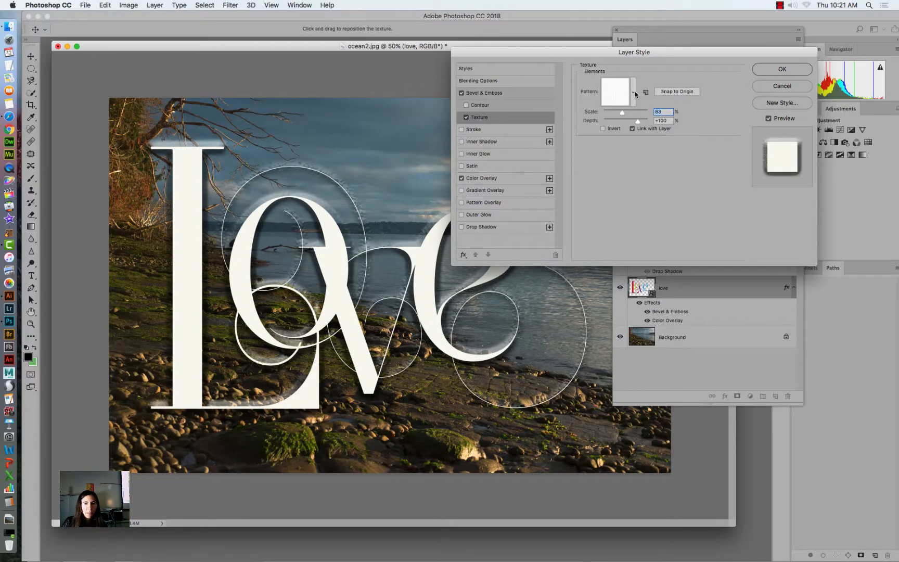
click(635, 94)
click(615, 120)
click(630, 119)
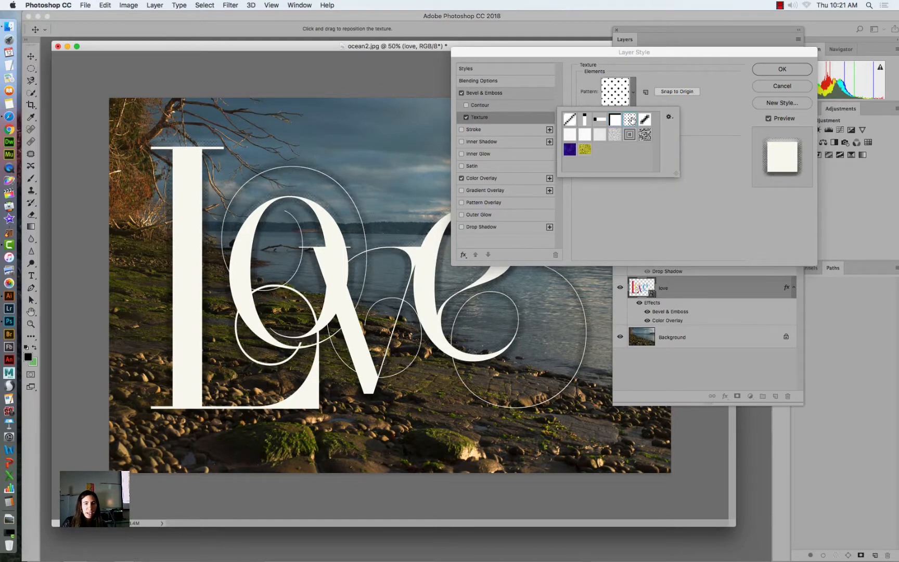
click(645, 119)
click(614, 134)
click(630, 134)
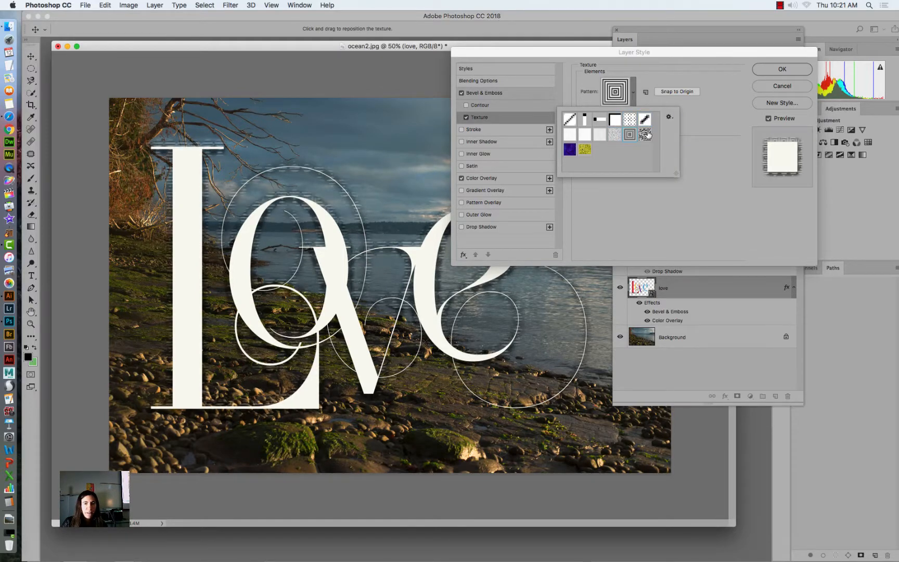
click(646, 135)
click(595, 135)
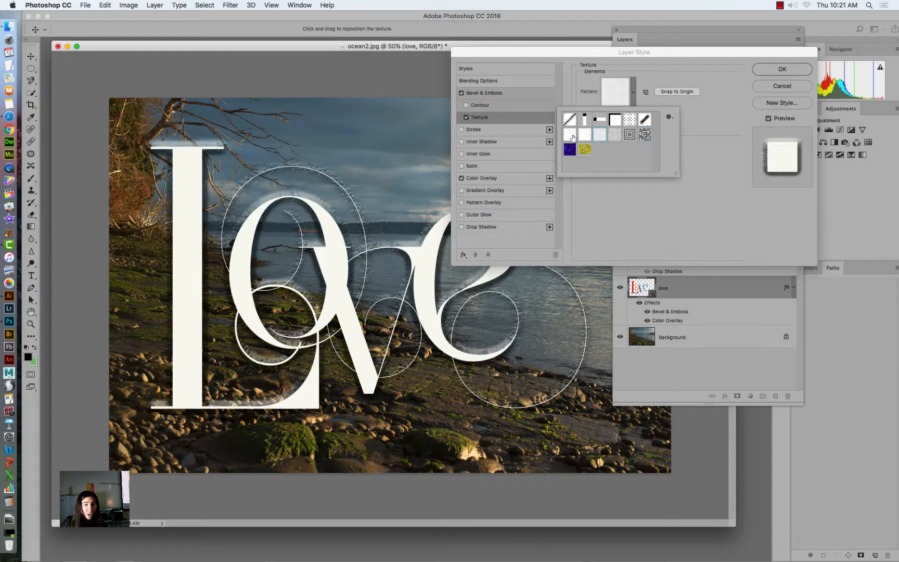
click(570, 137)
click(659, 76)
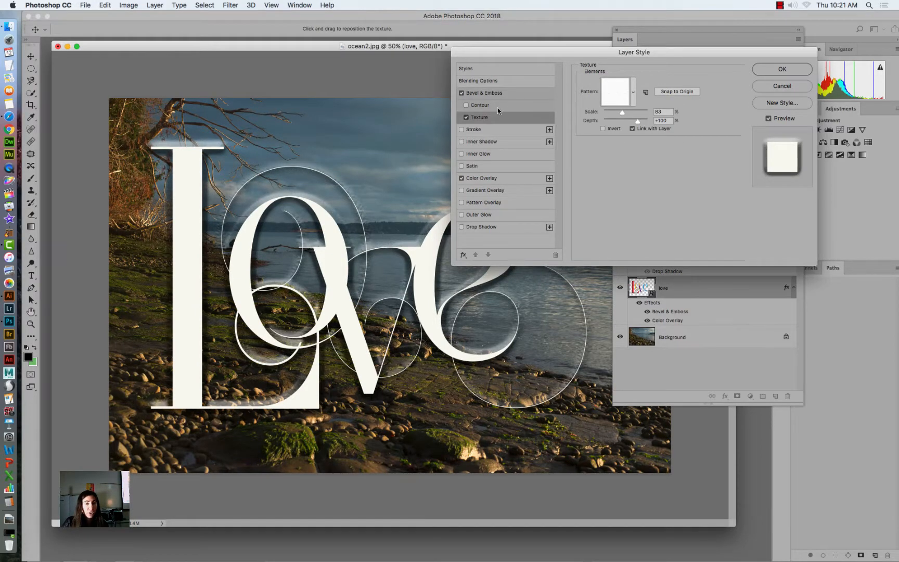
Try a 65% Color Overlay opacity on the love lettering and settle on 95%.
click(480, 179)
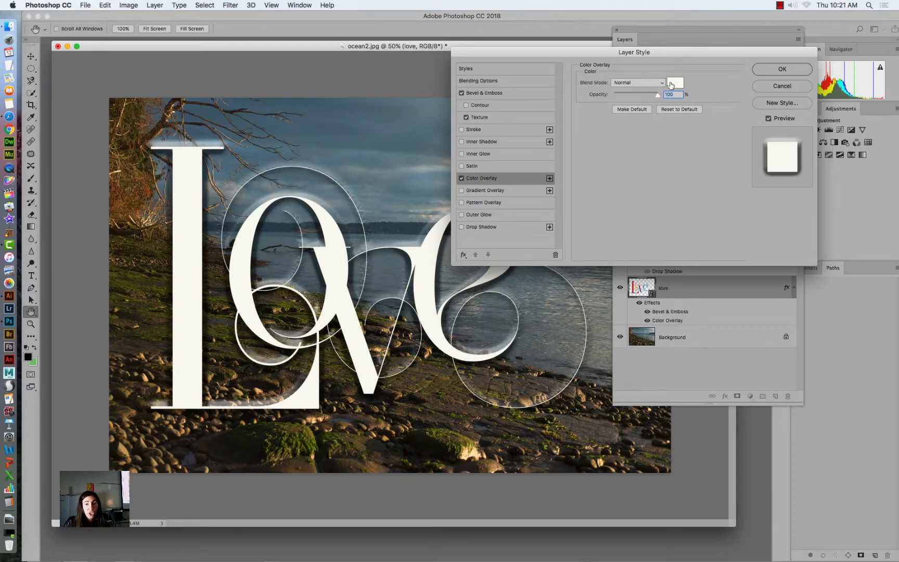
mouse_move(657, 96)
mouse_down()
mouse_move(615, 102)
mouse_move(667, 99)
mouse_move(632, 98)
mouse_move(641, 97)
mouse_up()
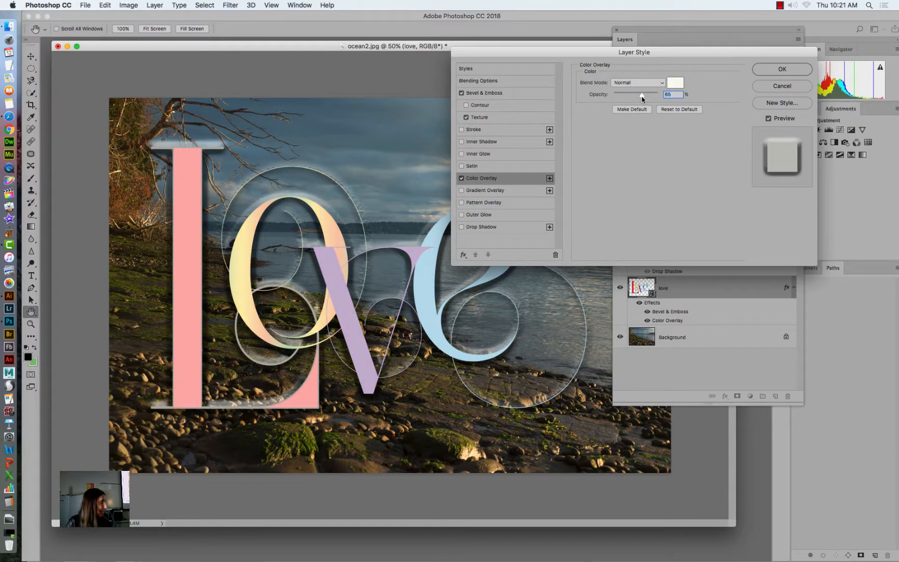
mouse_move(642, 96)
mouse_down()
mouse_move(661, 97)
mouse_move(621, 97)
mouse_move(656, 98)
mouse_up()
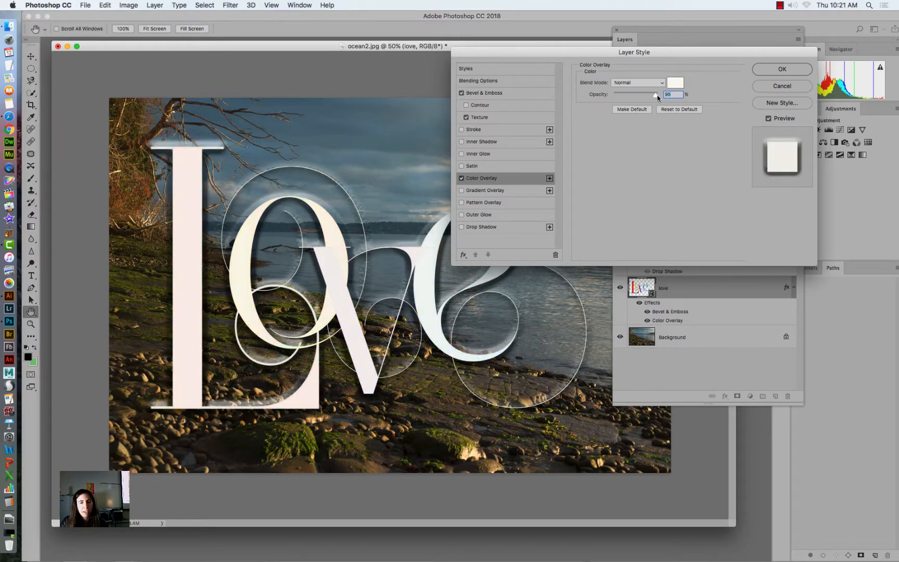
Add a 4 px Stroke positioned outside the love lettering.
click(462, 131)
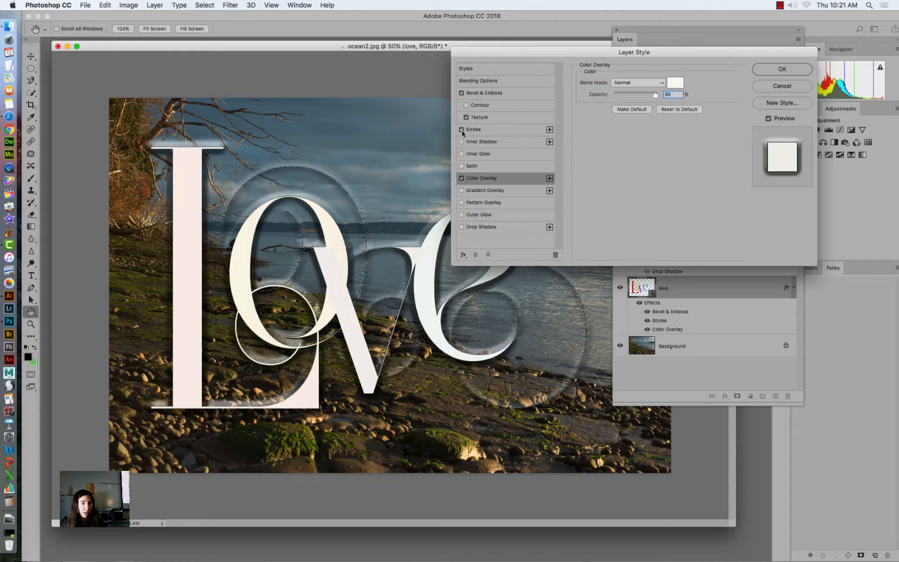
click(471, 130)
mouse_move(615, 81)
mouse_down()
mouse_move(634, 84)
mouse_move(616, 82)
mouse_up()
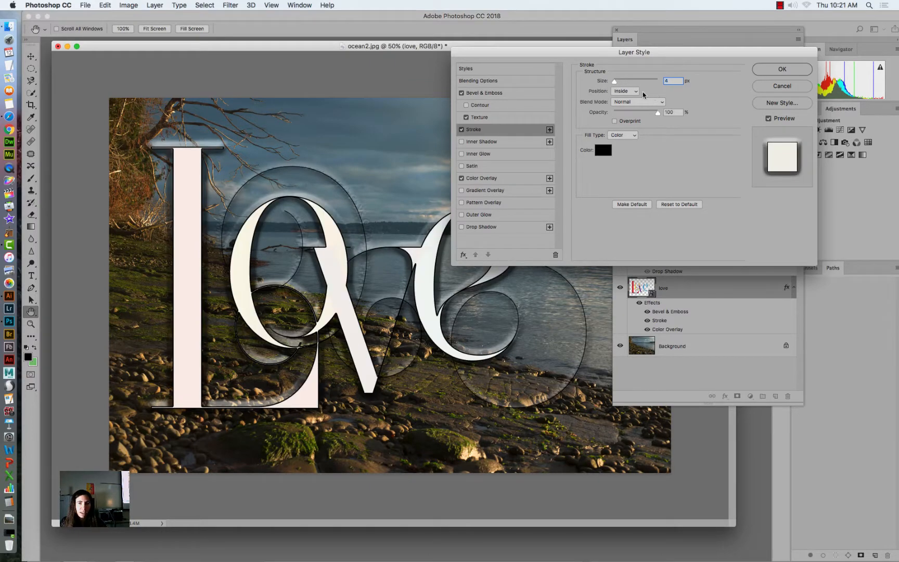
click(635, 92)
click(625, 83)
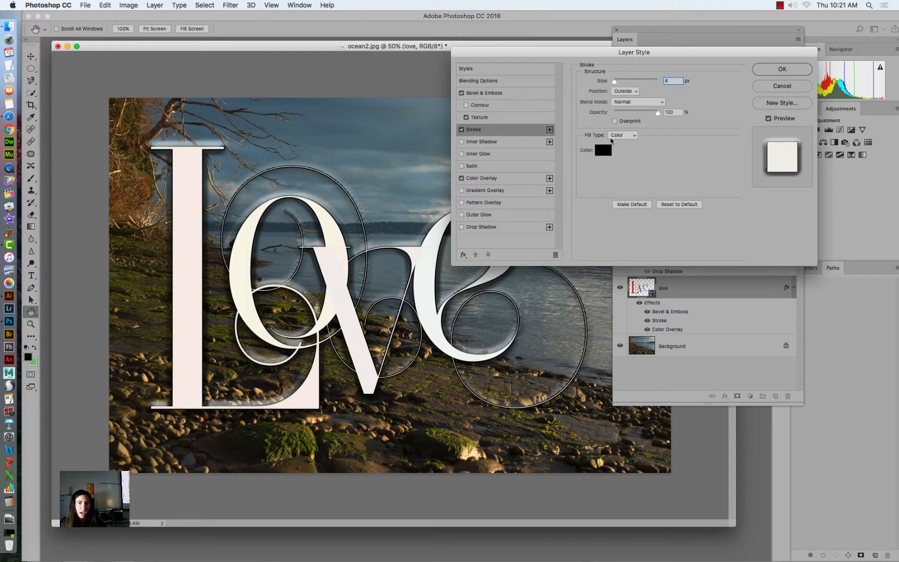
Try a bright magenta stroke color on the love lettering and thin the stroke to 2 px.
click(603, 150)
click(549, 267)
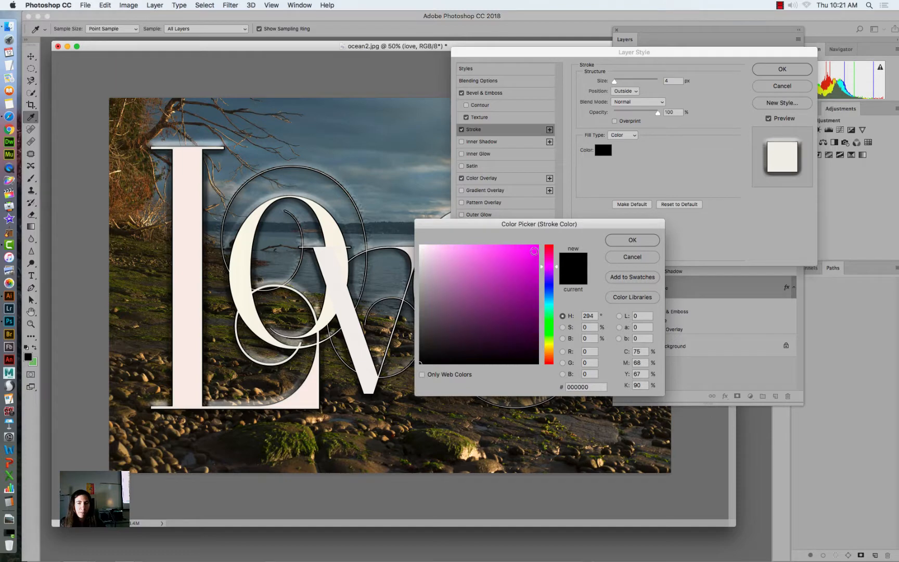
click(533, 249)
click(616, 242)
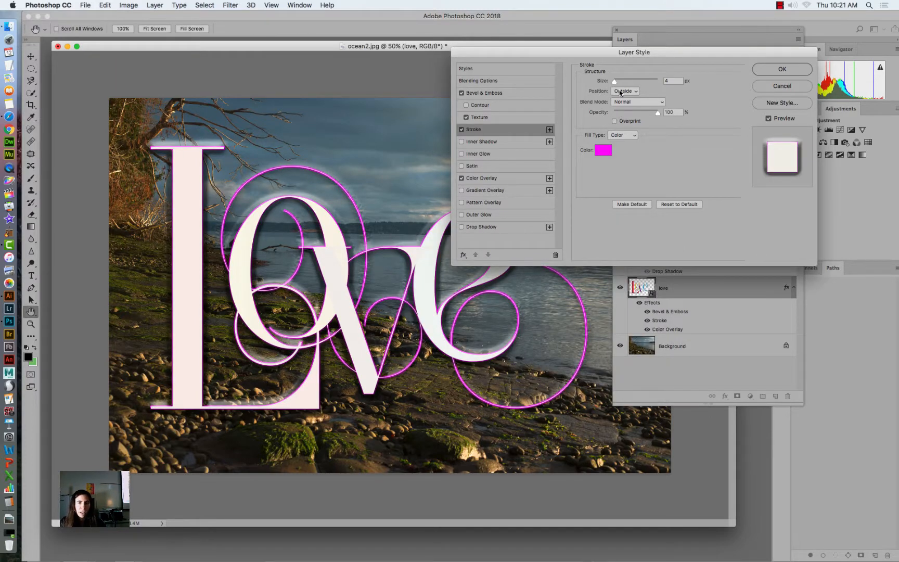
drag(616, 82, 614, 86)
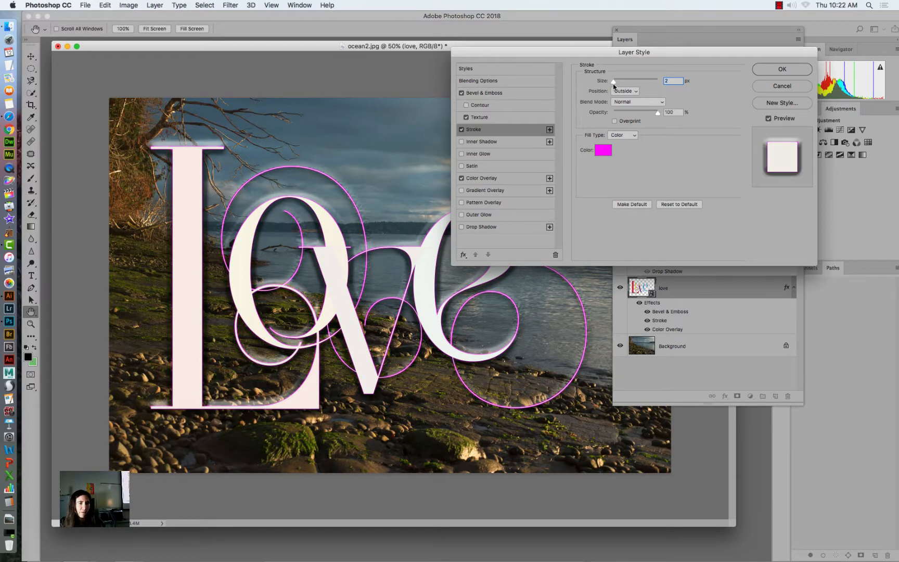
Recolor the lettering's stroke to near-white fbf8fb, thicken it to 18 px and accept the layer style.
click(603, 150)
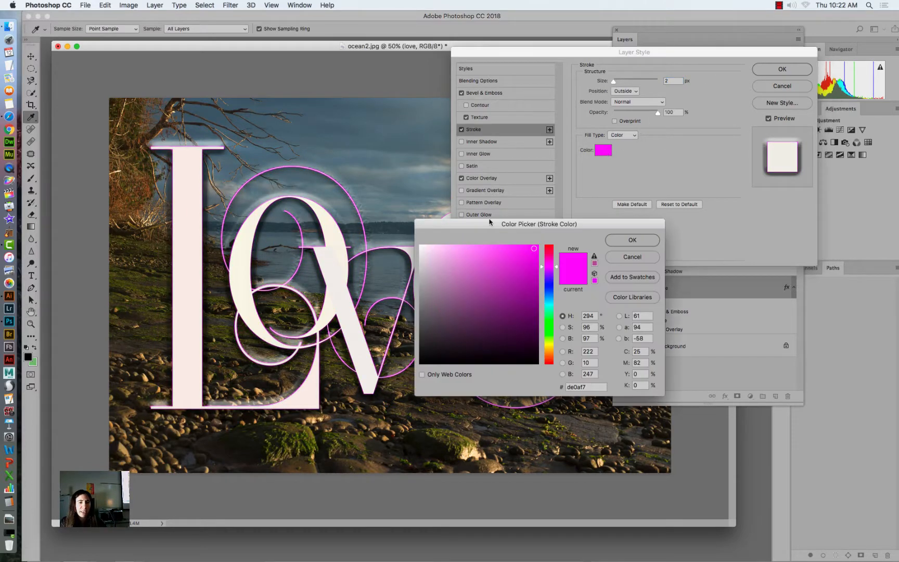
click(420, 247)
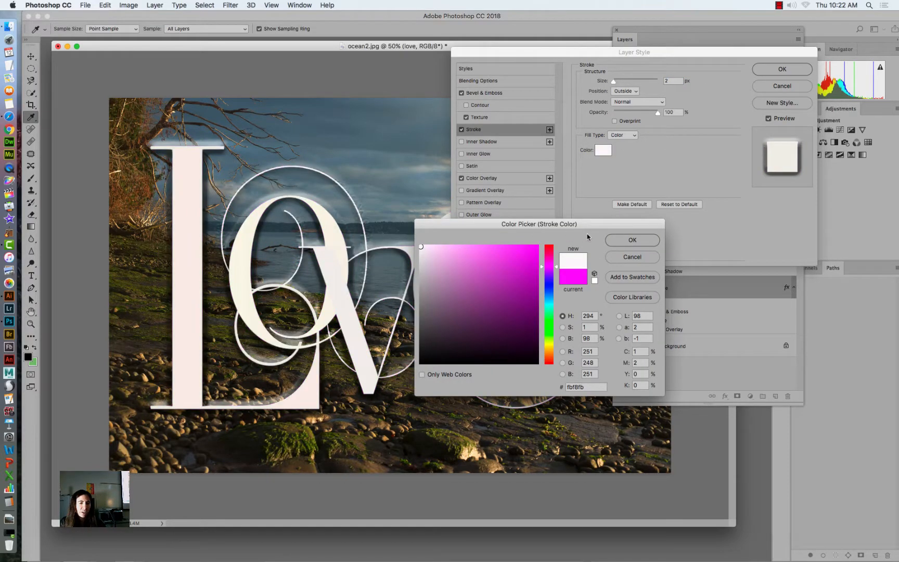
click(618, 239)
drag(613, 82, 619, 82)
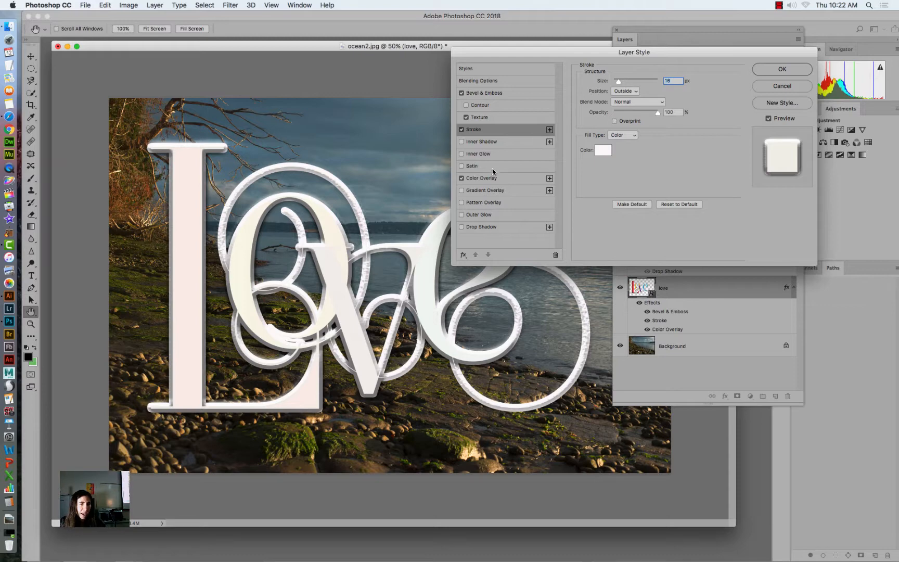
click(781, 69)
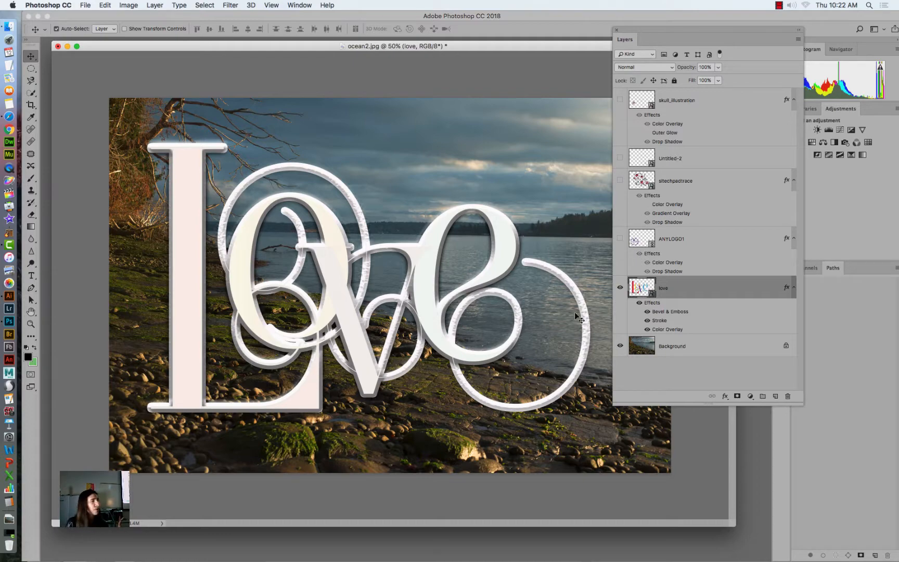
Move the love artwork slightly to the right over the photo and nudge the document window.
drag(193, 191, 229, 183)
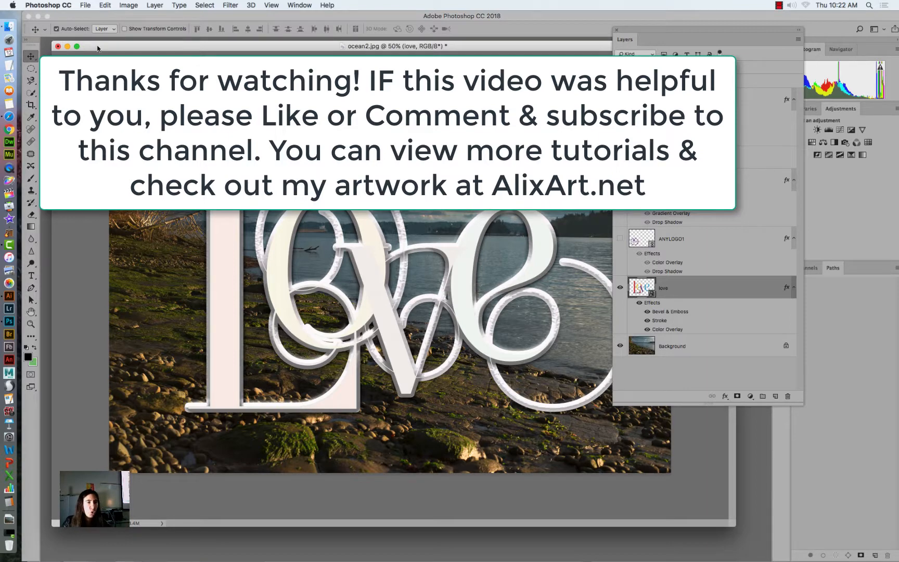
drag(98, 48, 104, 57)
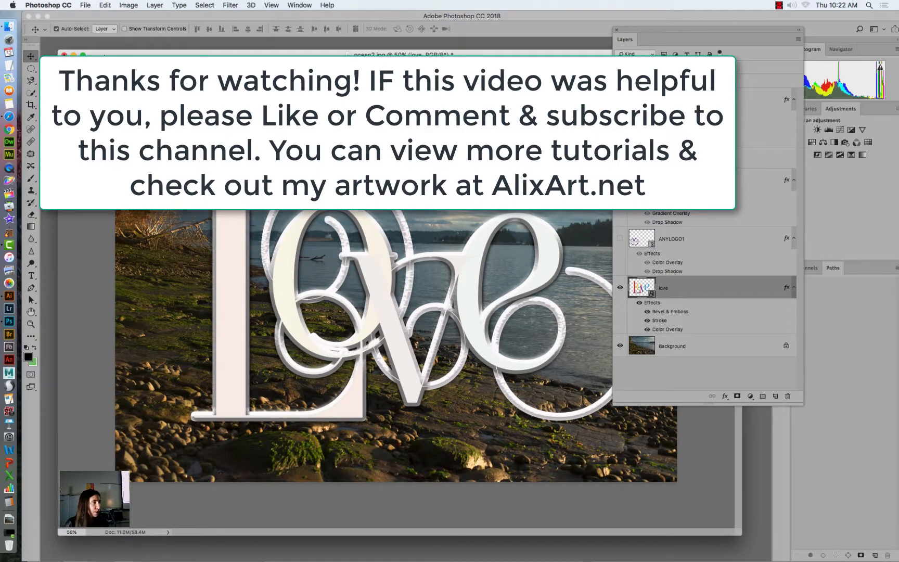